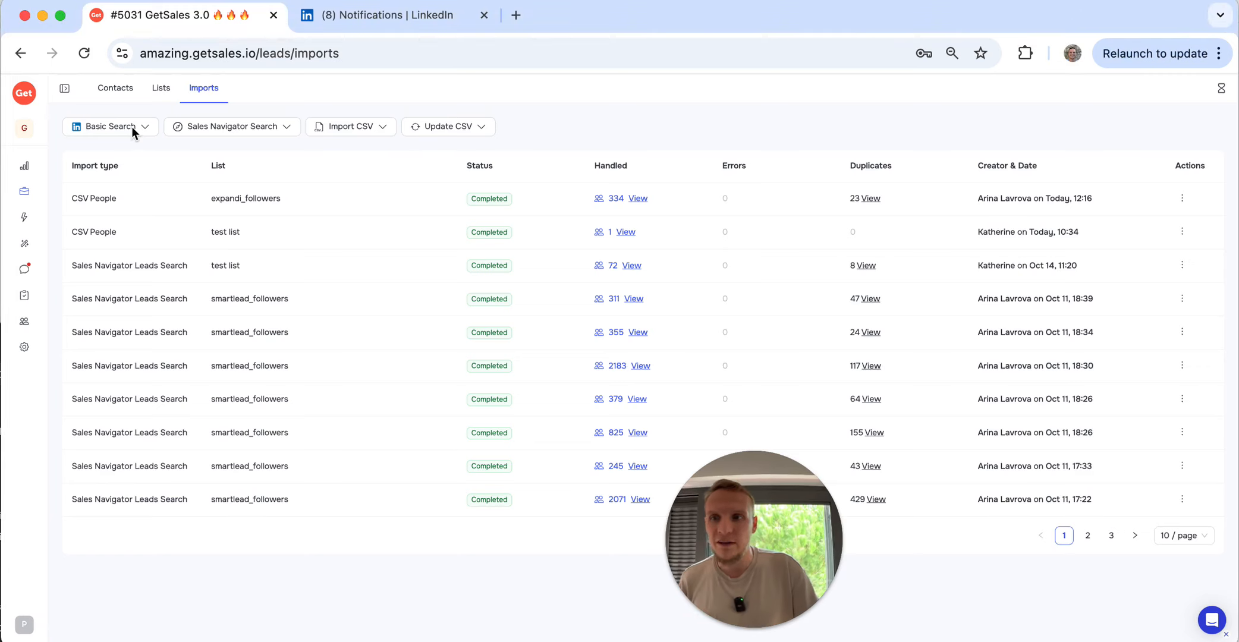
- Start a new Basic Search import for contacts
click(133, 129)
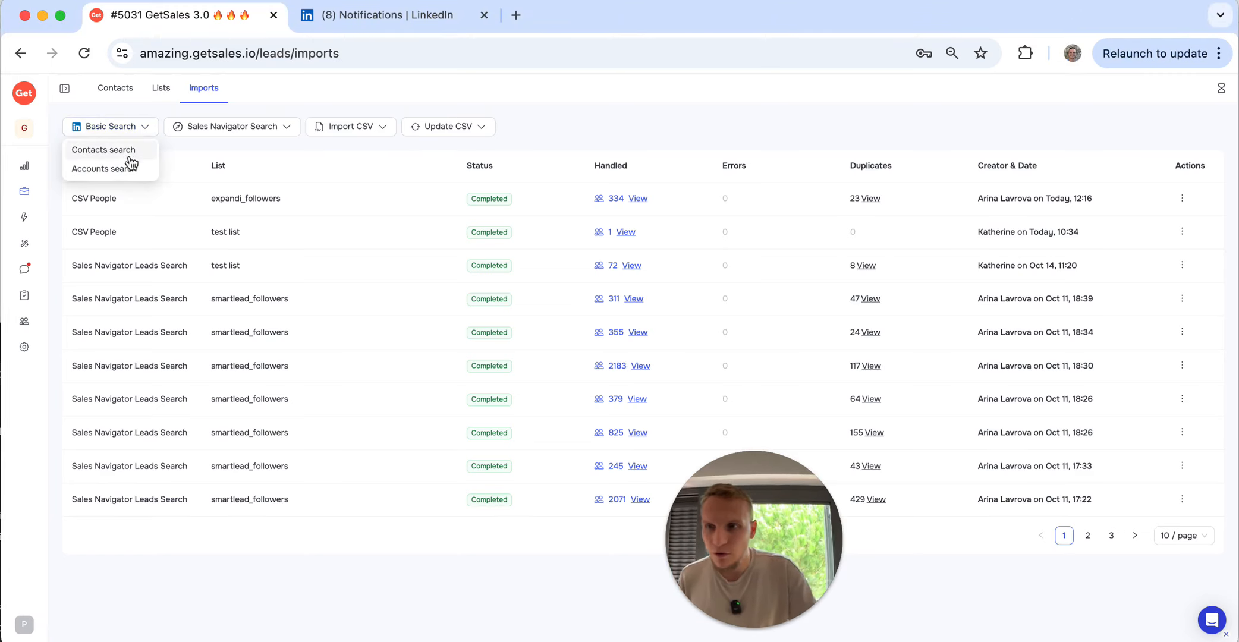
click(126, 153)
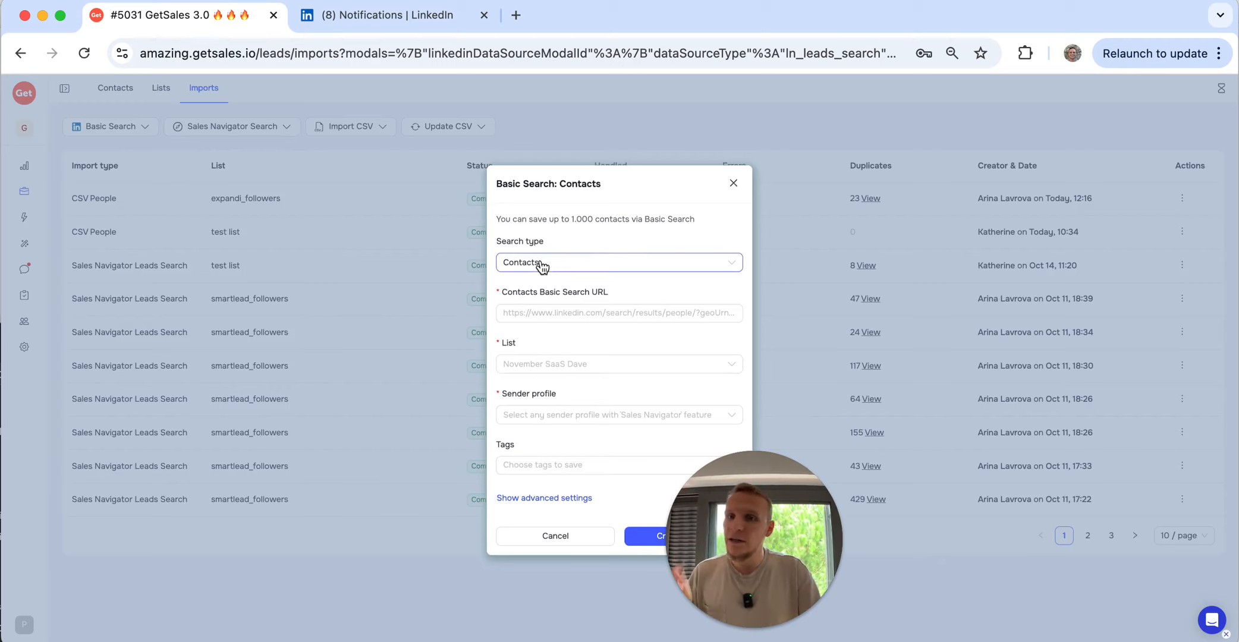
- Switch to LinkedIn, search for "ceo" and limit the results to People
click(393, 28)
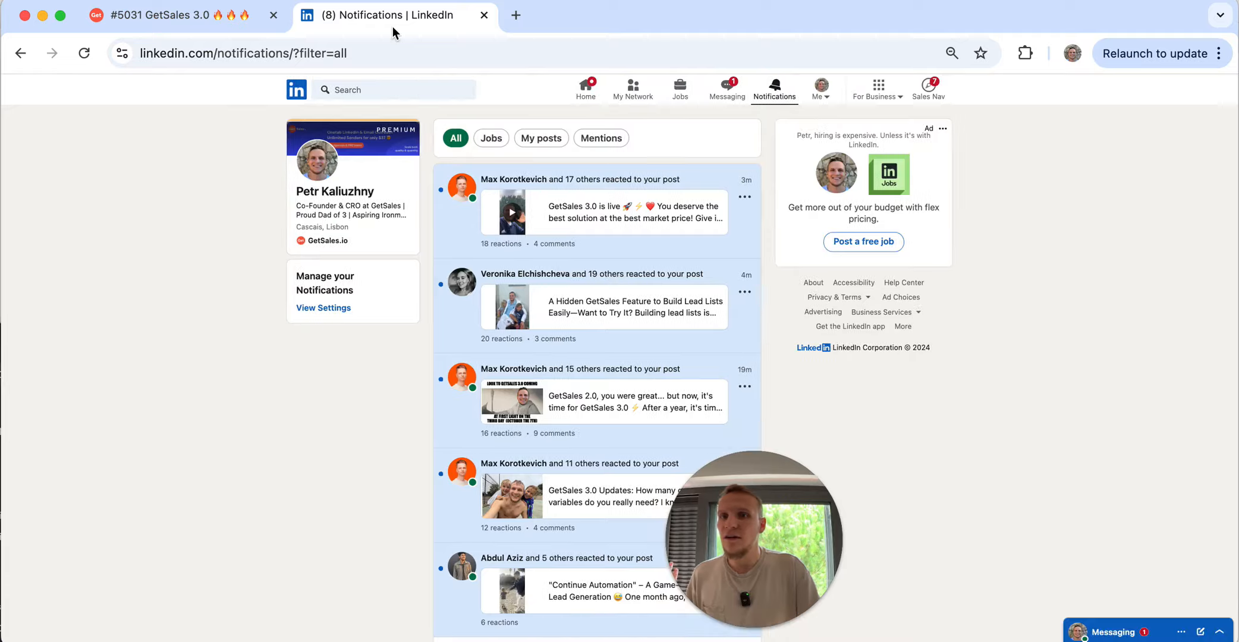
click(399, 90)
text(ceo)
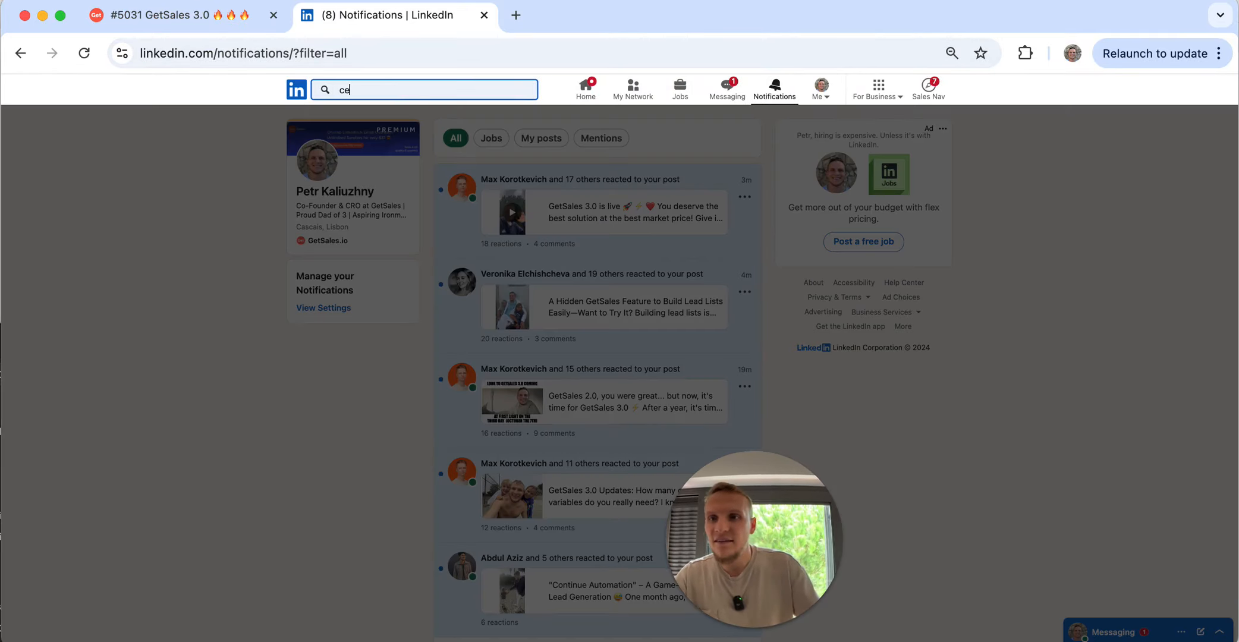
key(Return)
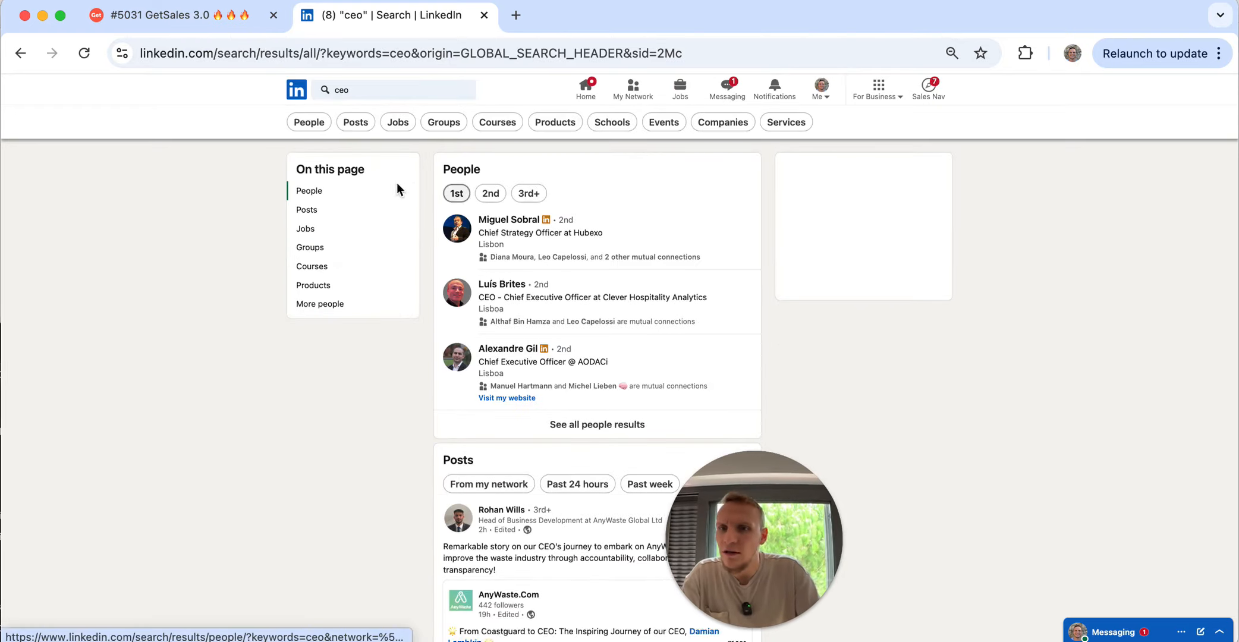
click(308, 123)
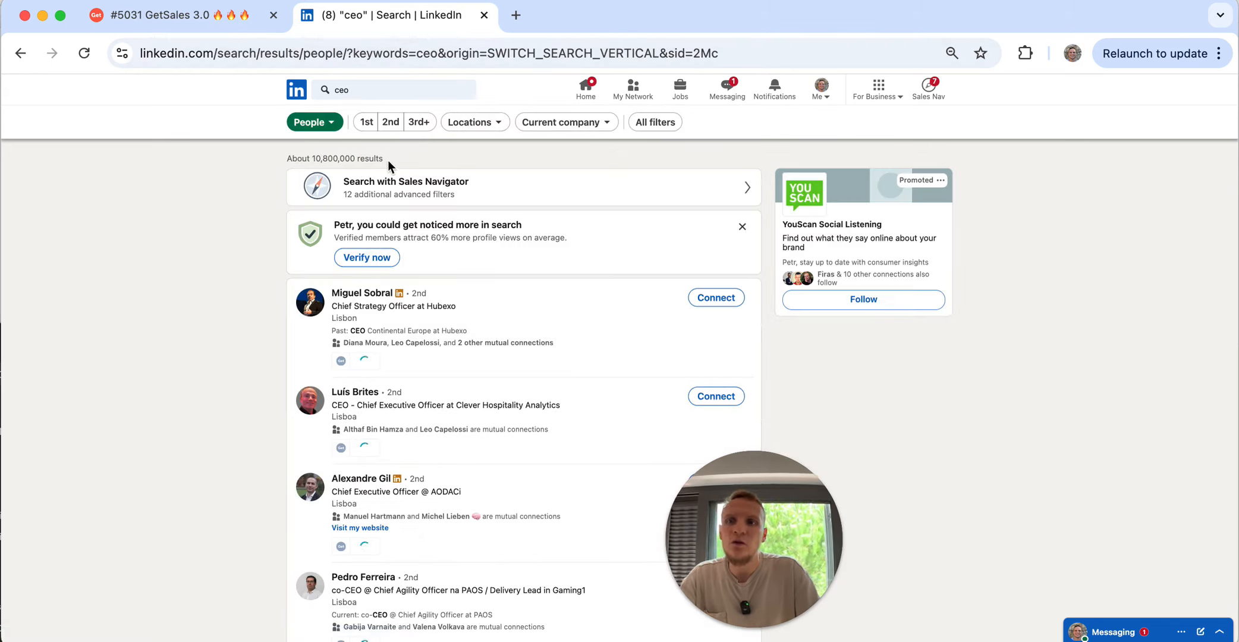
drag(389, 161, 284, 161)
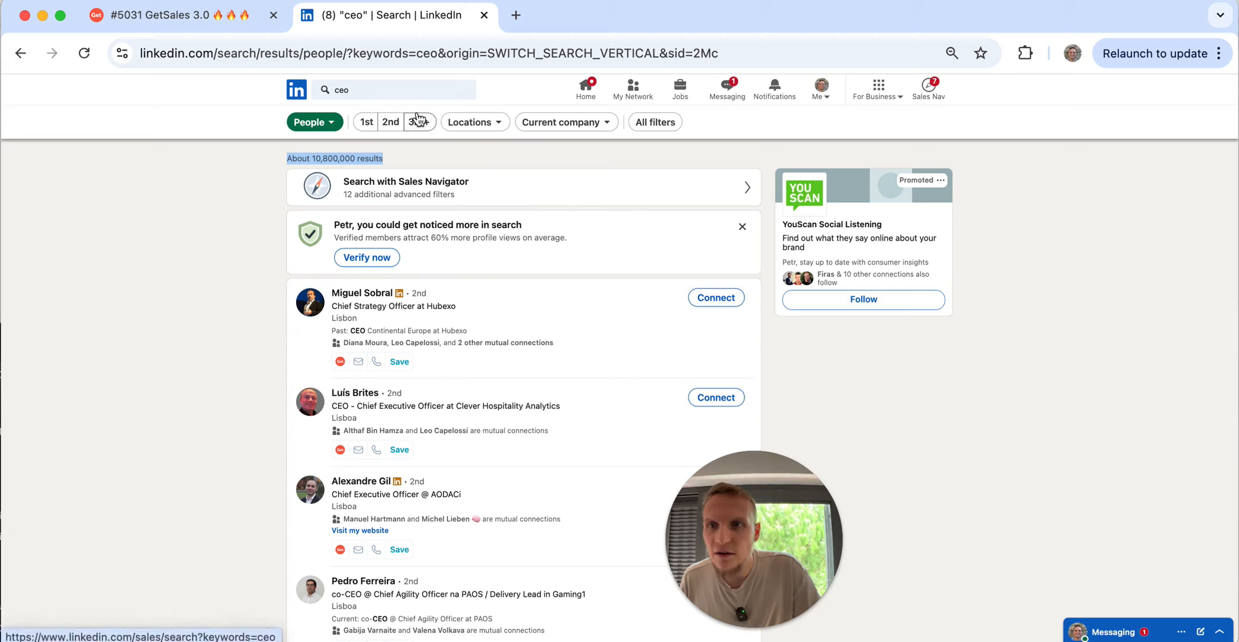
- Filter the people results by the location Portugal and review the full set of available filters
click(481, 123)
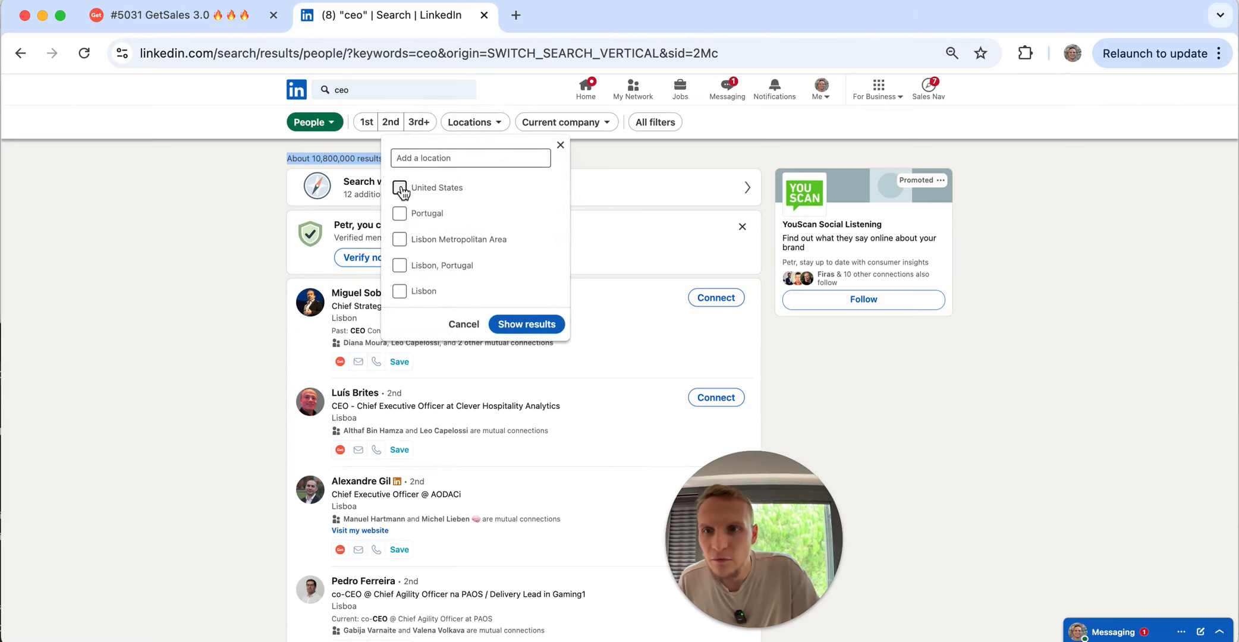
click(532, 325)
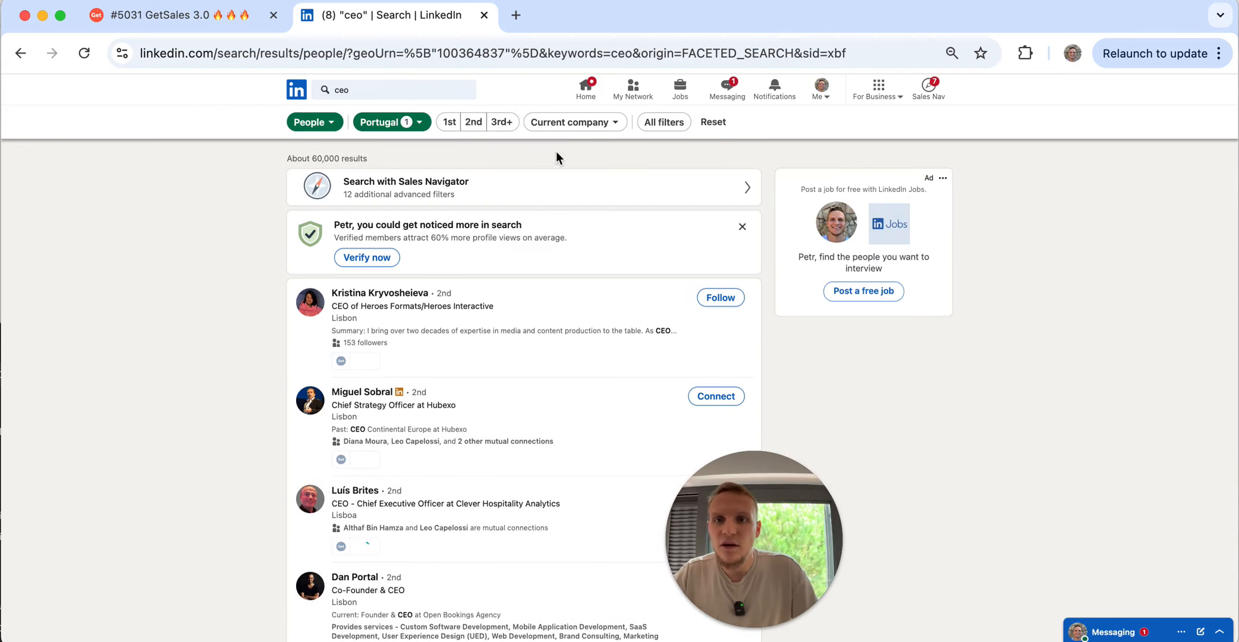
click(663, 123)
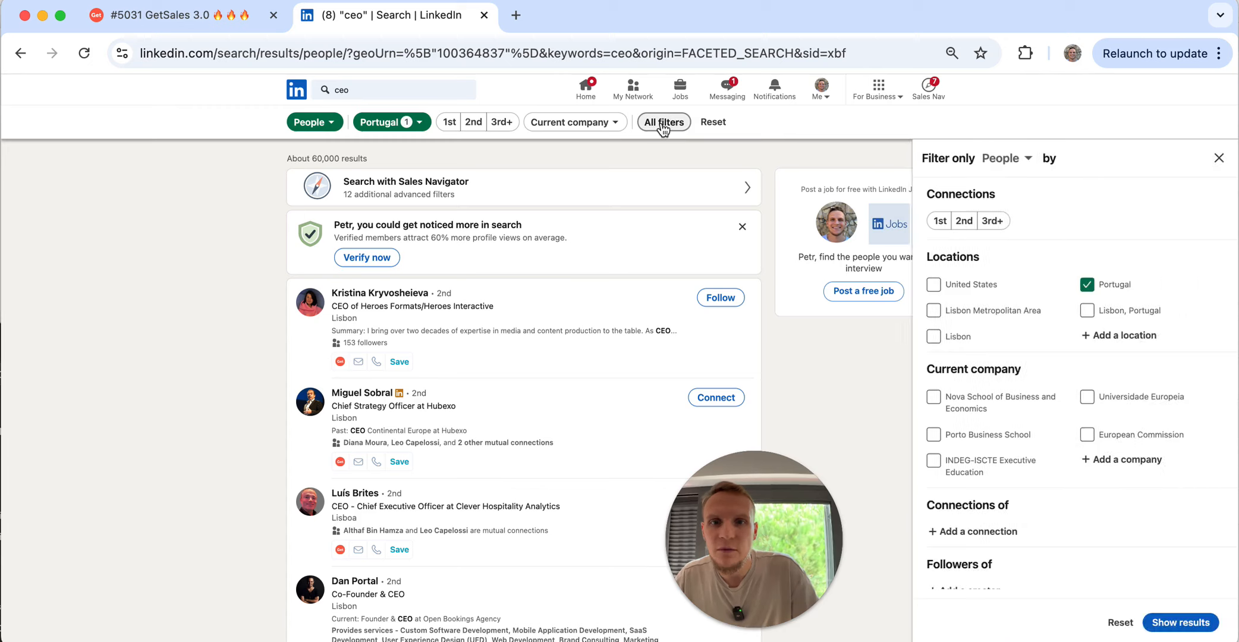
scroll(1041, 421, down, 15)
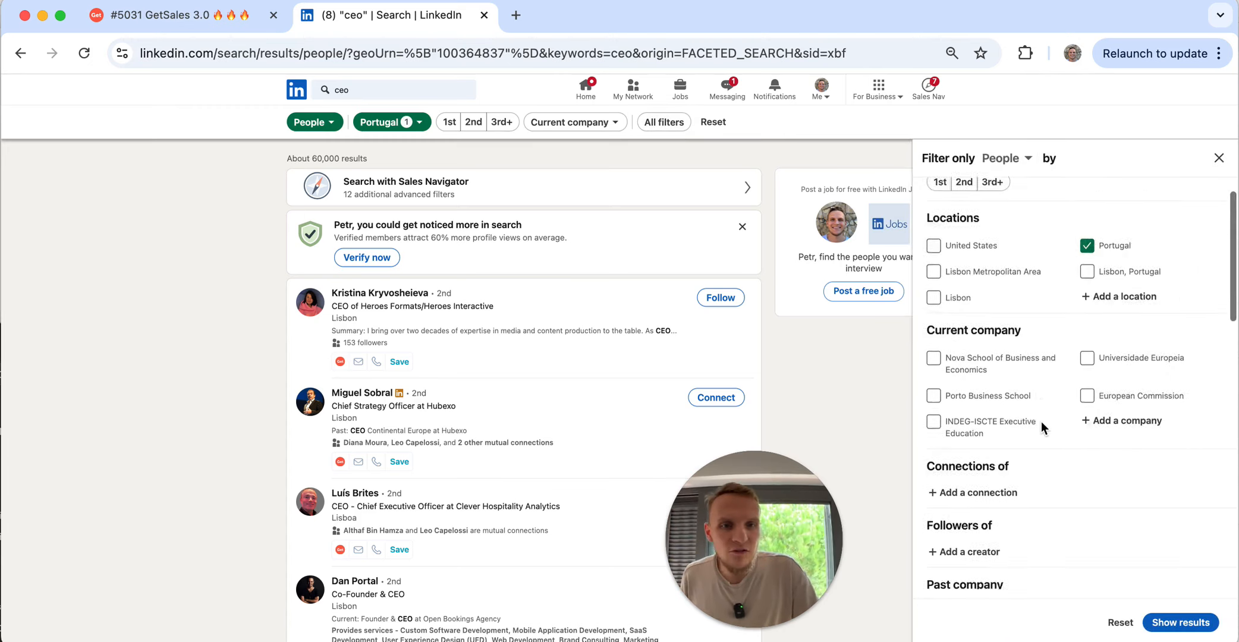
scroll(1040, 422, up, 15)
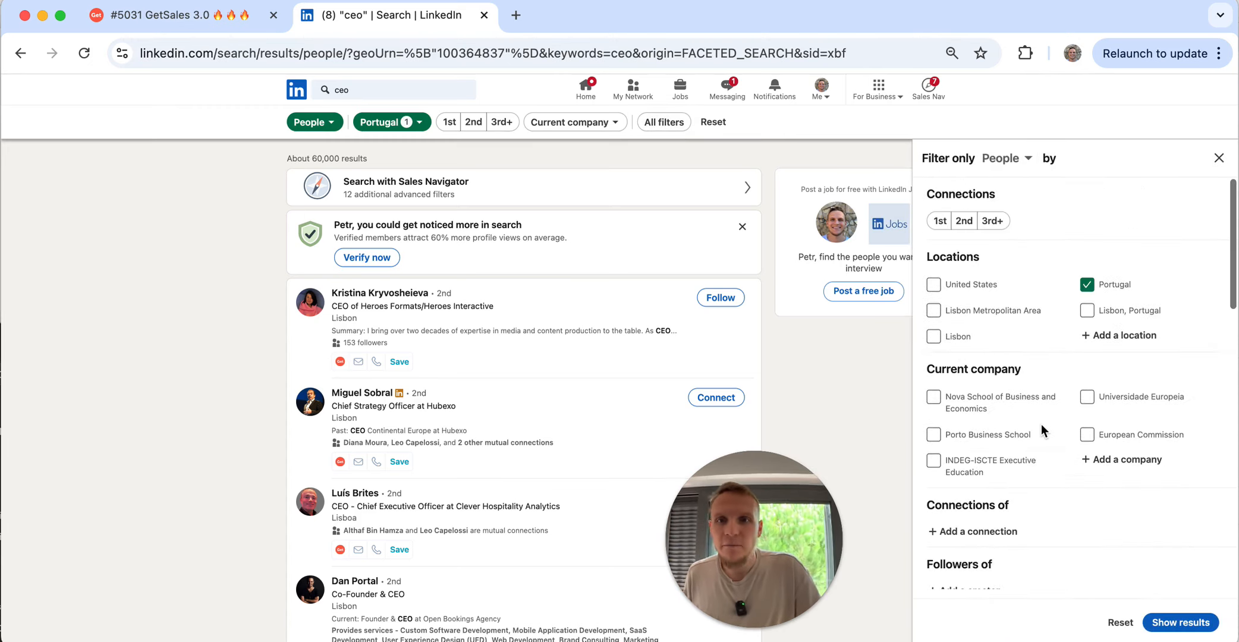
- Copy the filtered LinkedIn search URL and paste it as the Contacts Basic Search URL in the GetSales import
click(750, 51)
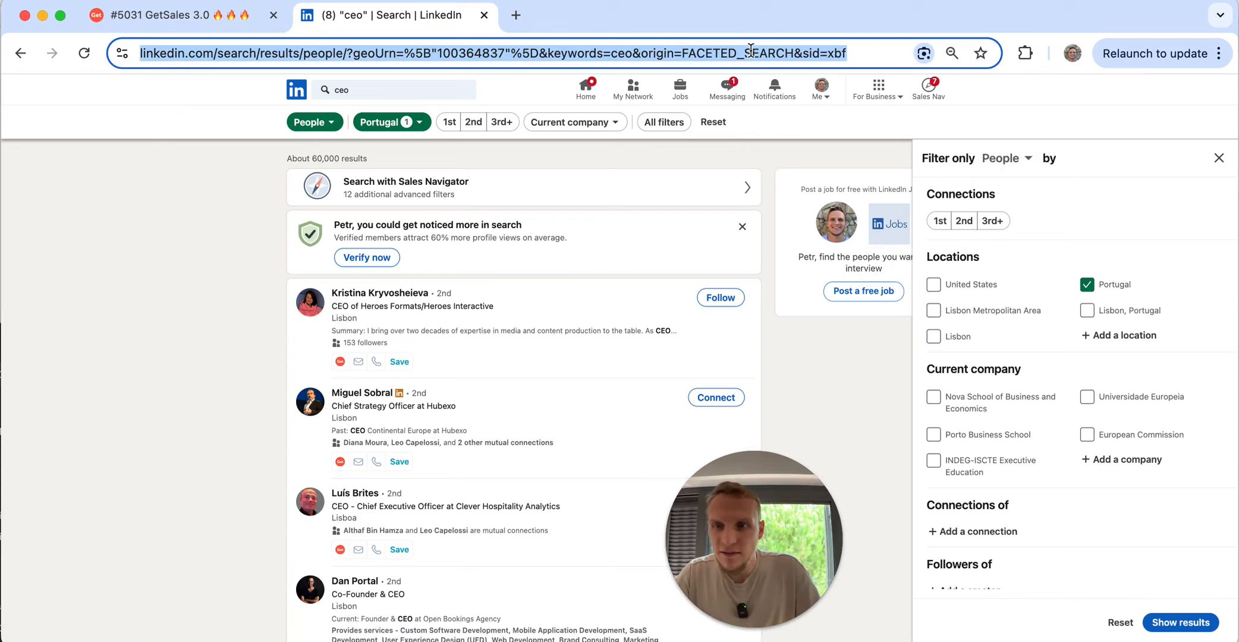
drag(383, 166, 289, 160)
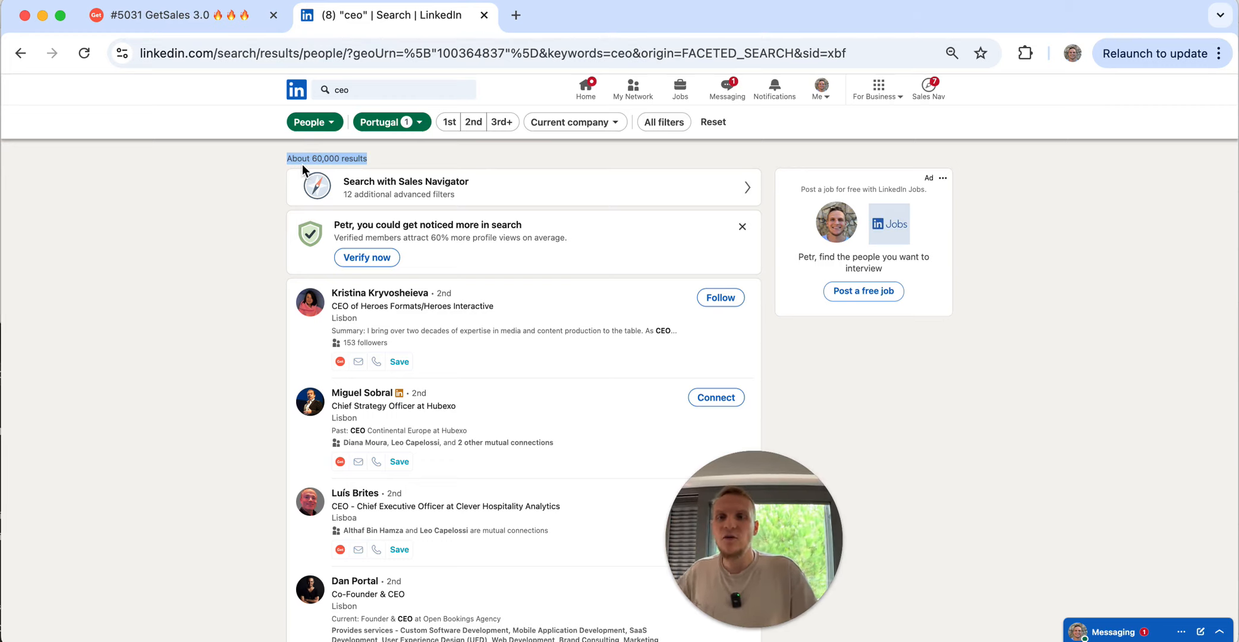
click(205, 15)
click(557, 312)
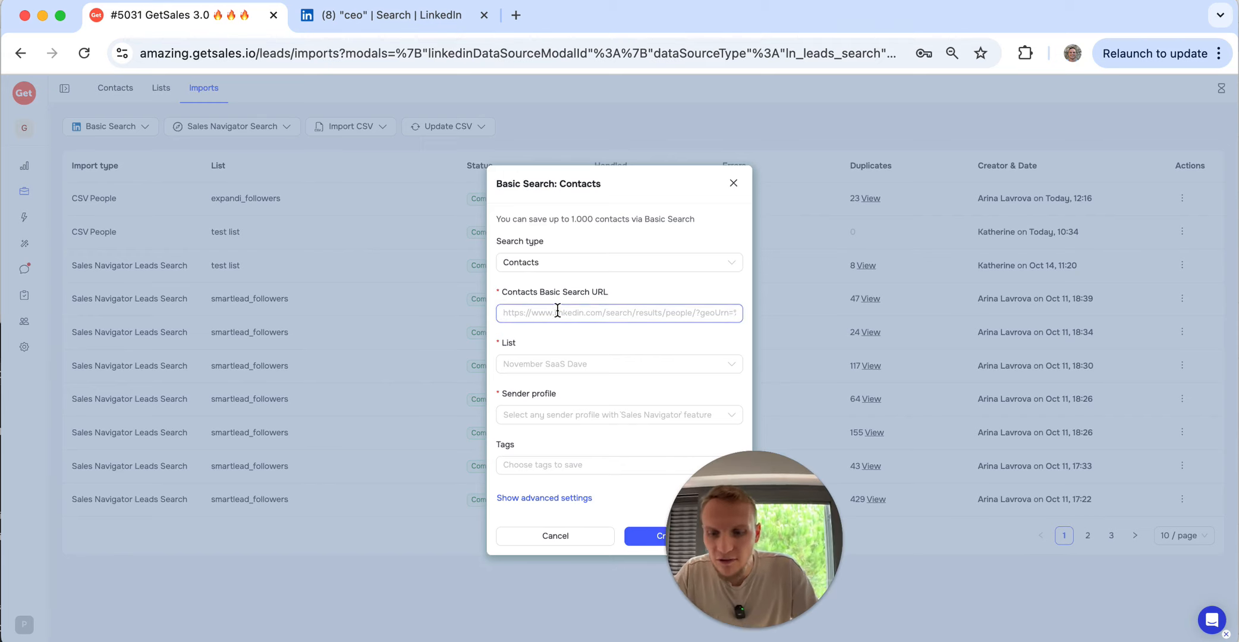
key(super+v)
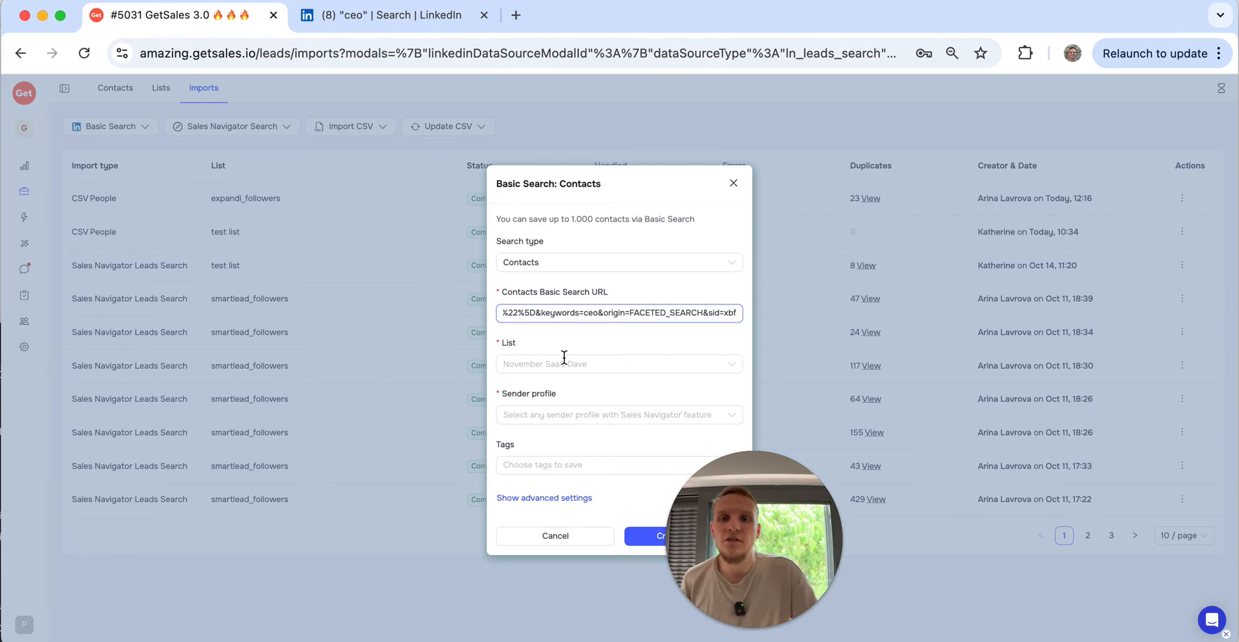
- Add a new list named "example for outbound champs" as the import's target list
click(555, 361)
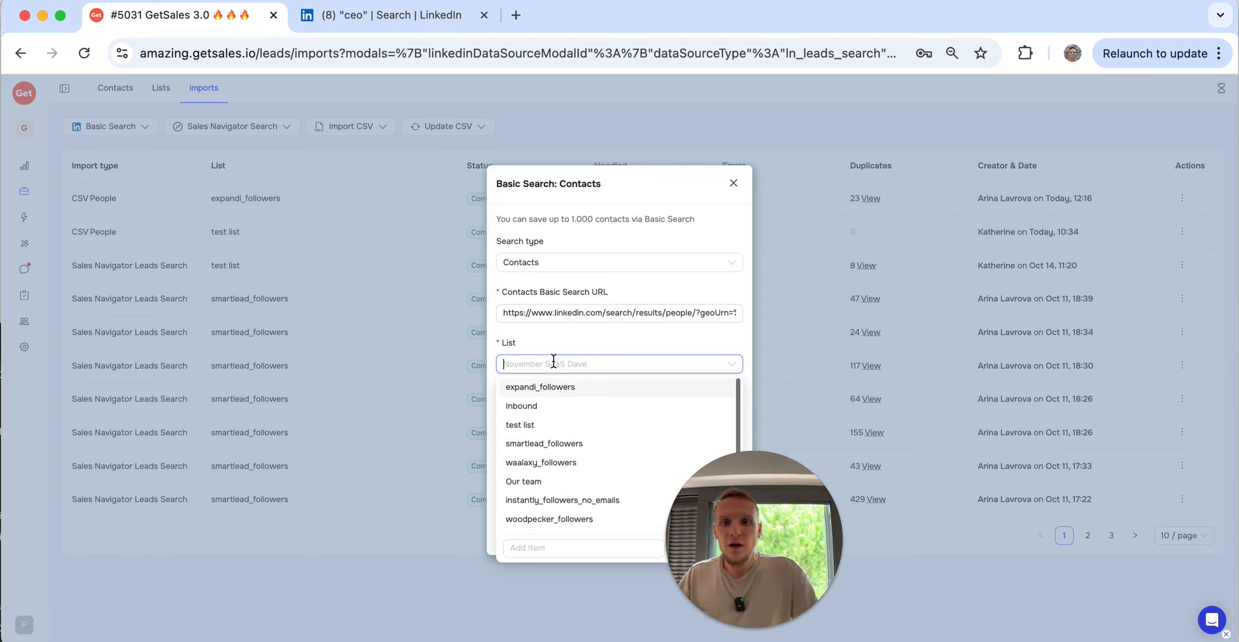
drag(759, 537, 1009, 531)
click(629, 358)
click(557, 548)
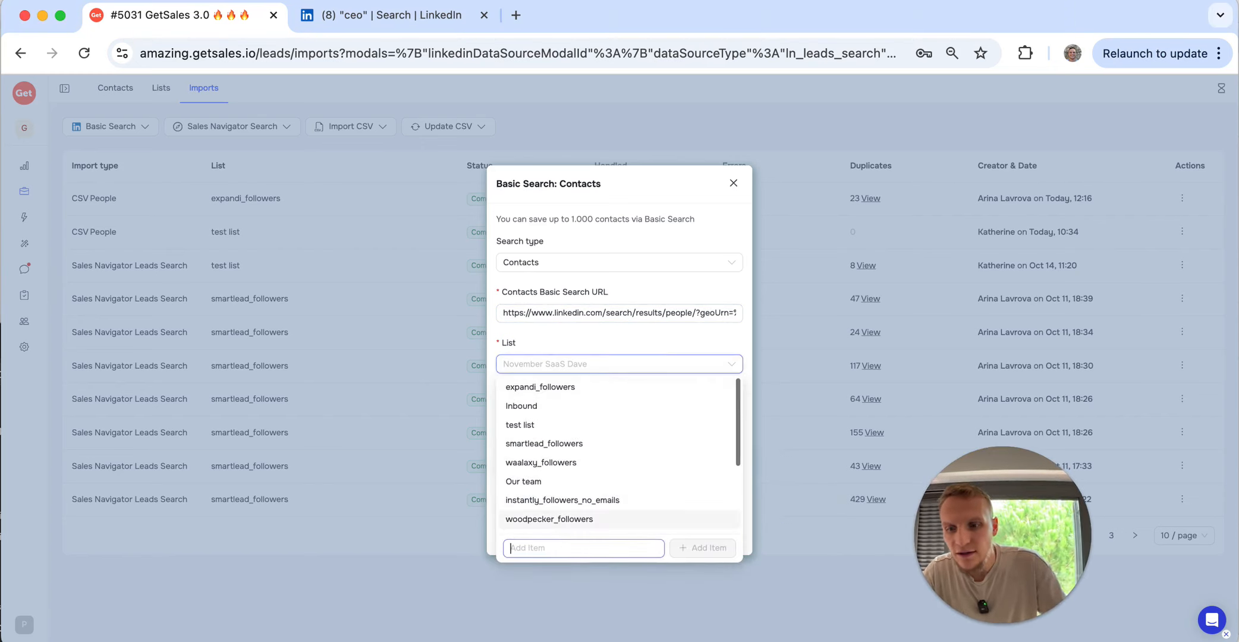
text(example for)
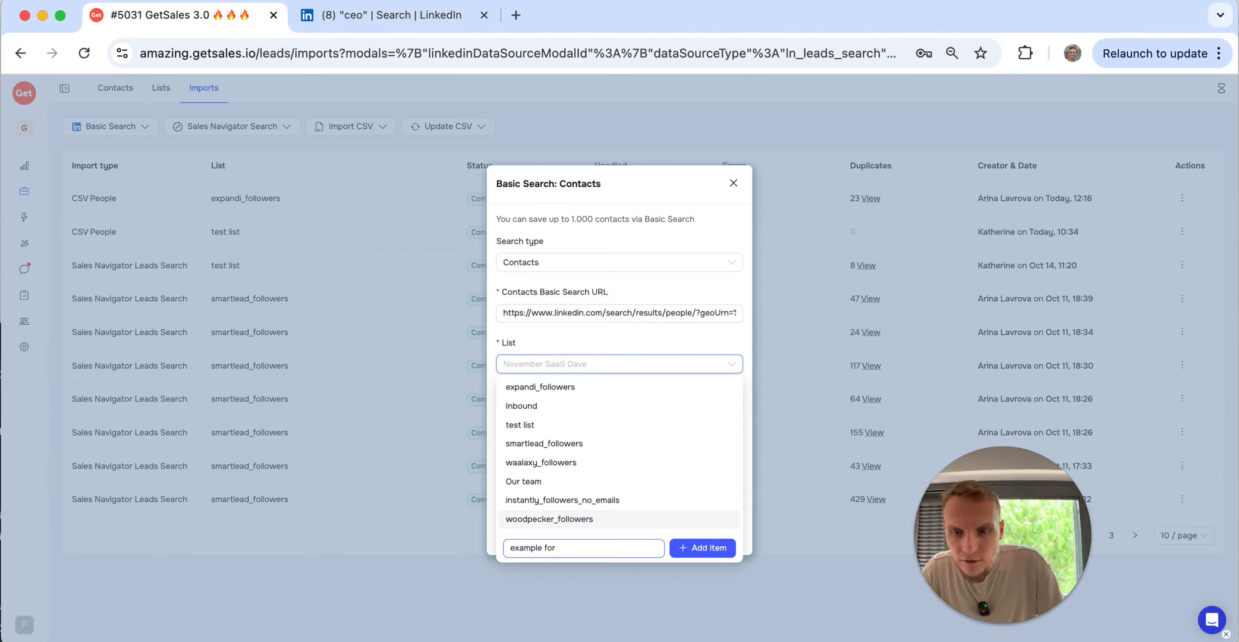
text( outbound )
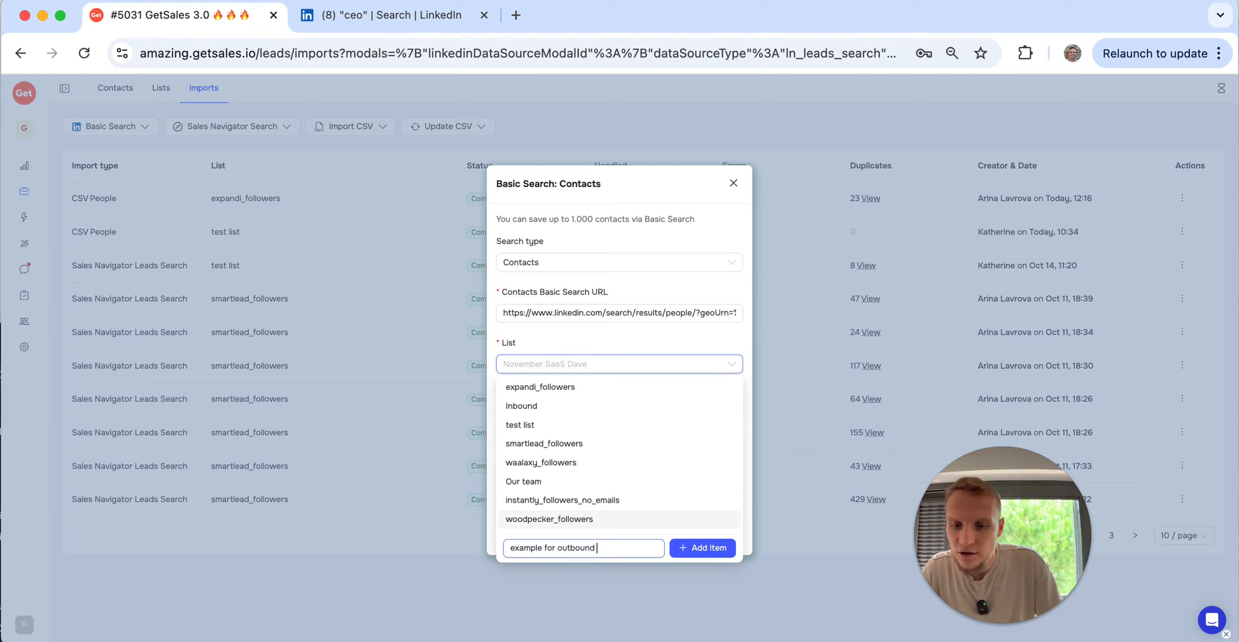
text(champs)
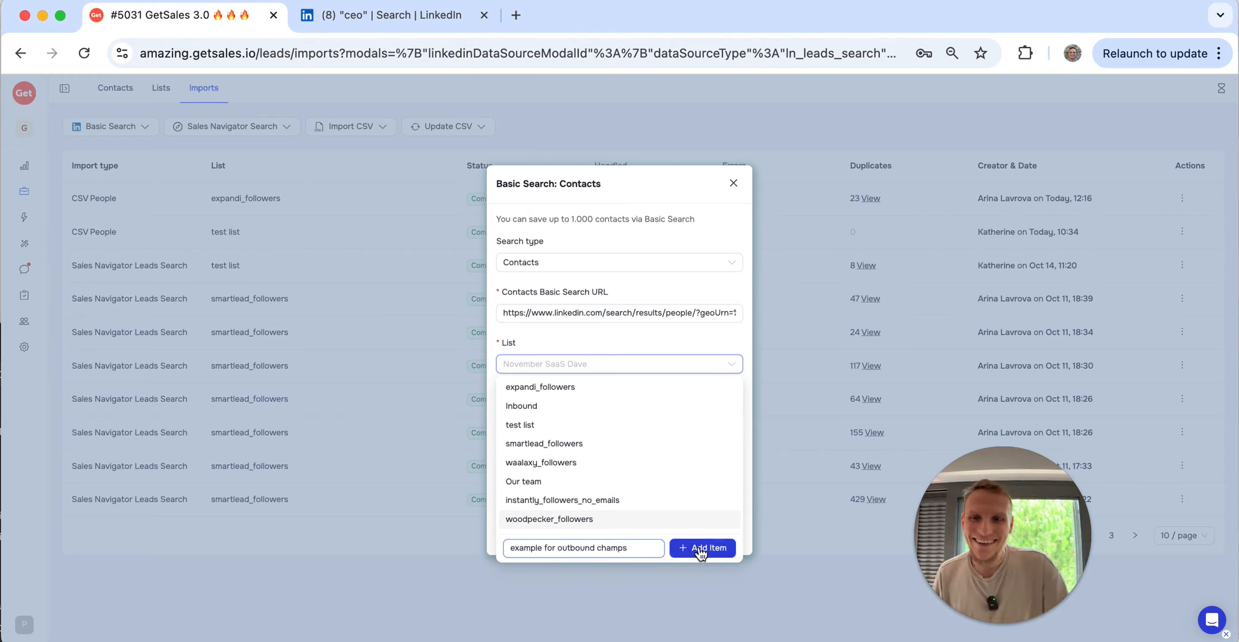
click(680, 546)
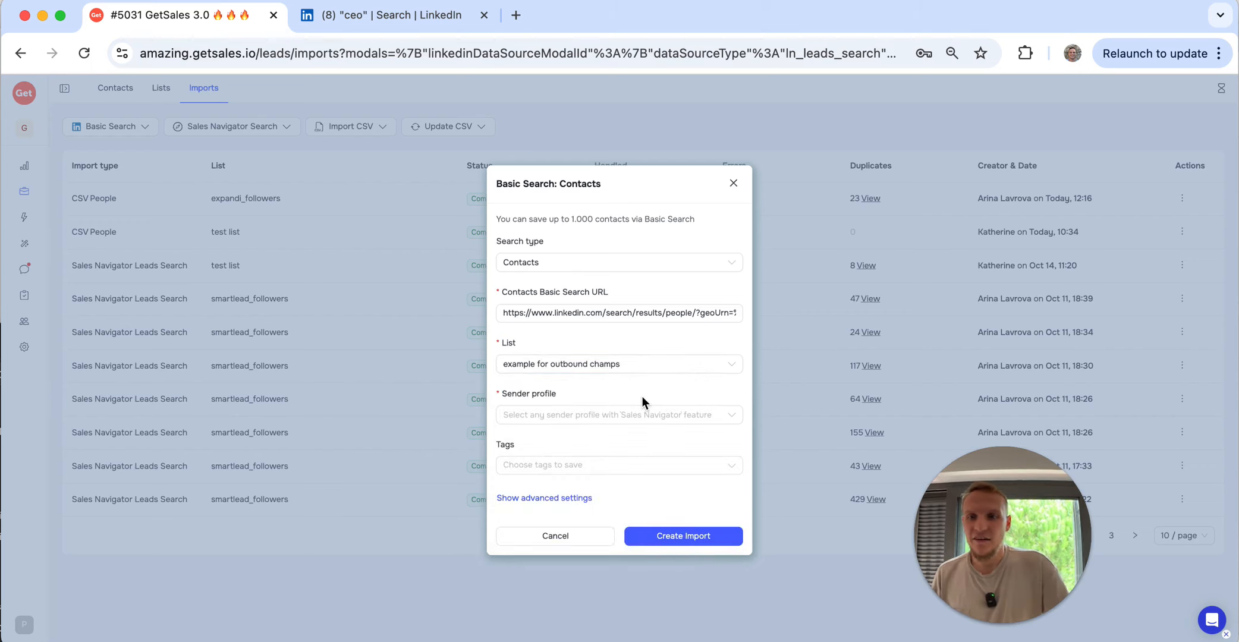
- Choose the first sender profile, leave the tags empty and create the import
click(622, 415)
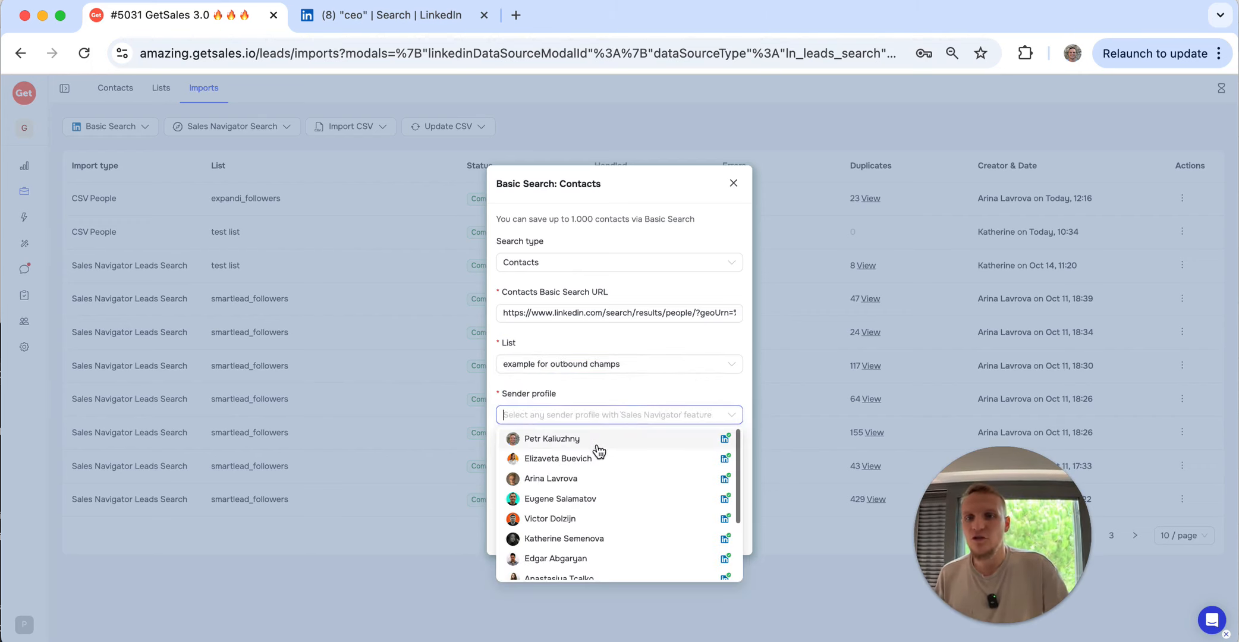
click(598, 446)
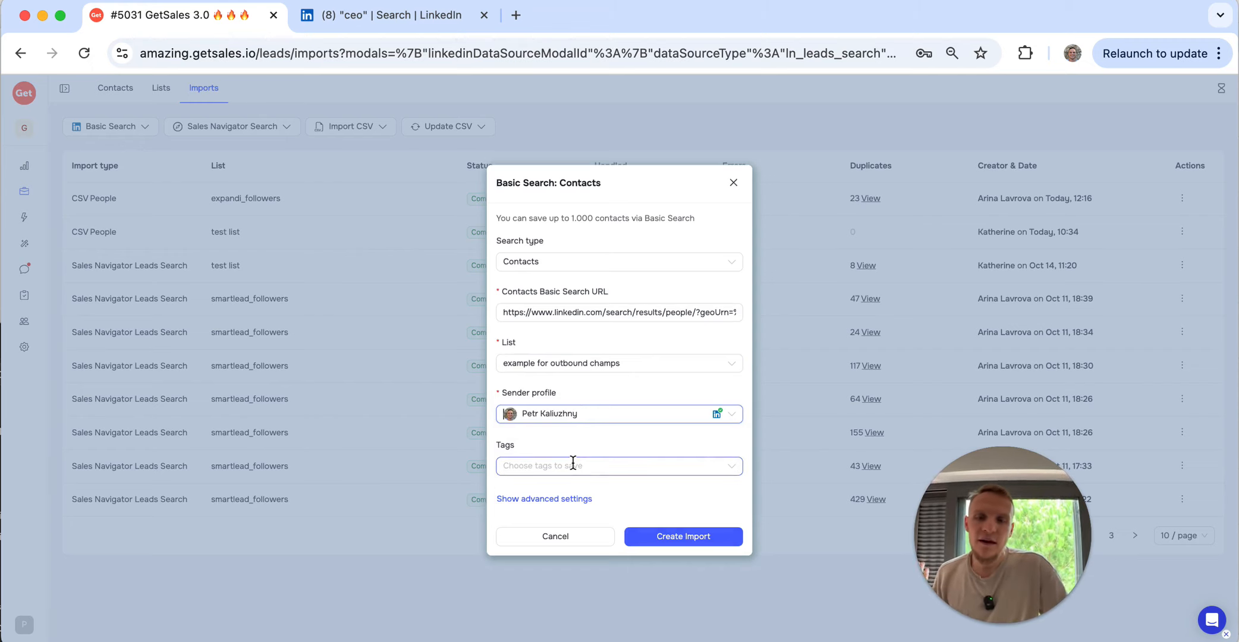
click(572, 464)
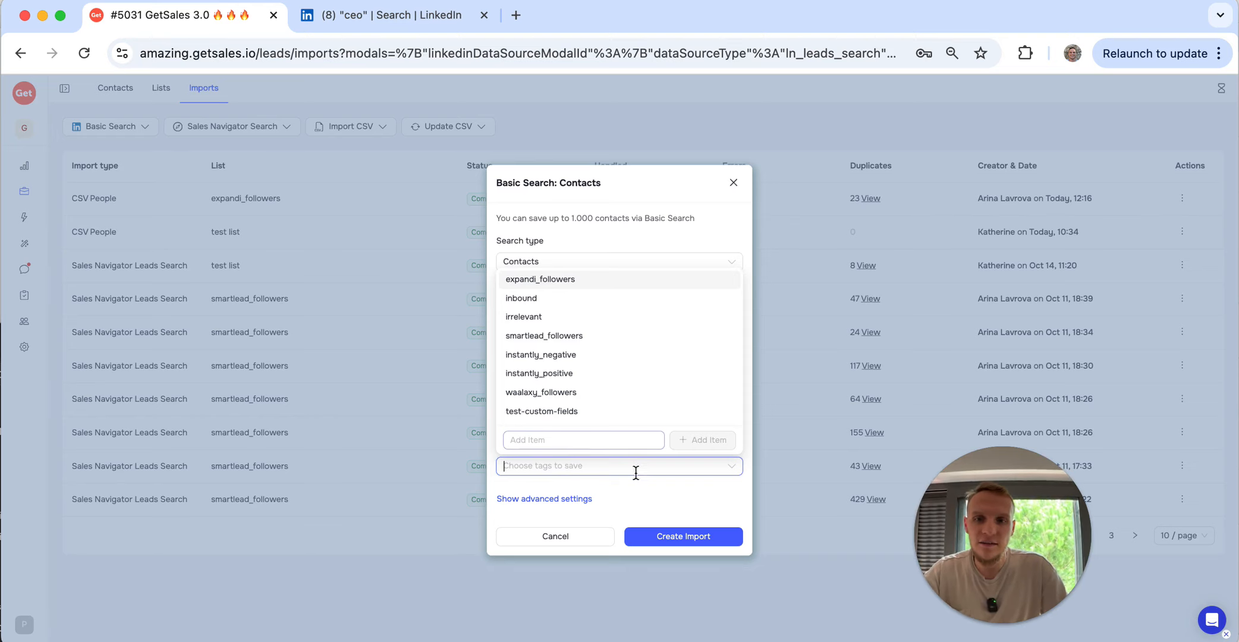
click(661, 500)
click(584, 499)
click(681, 575)
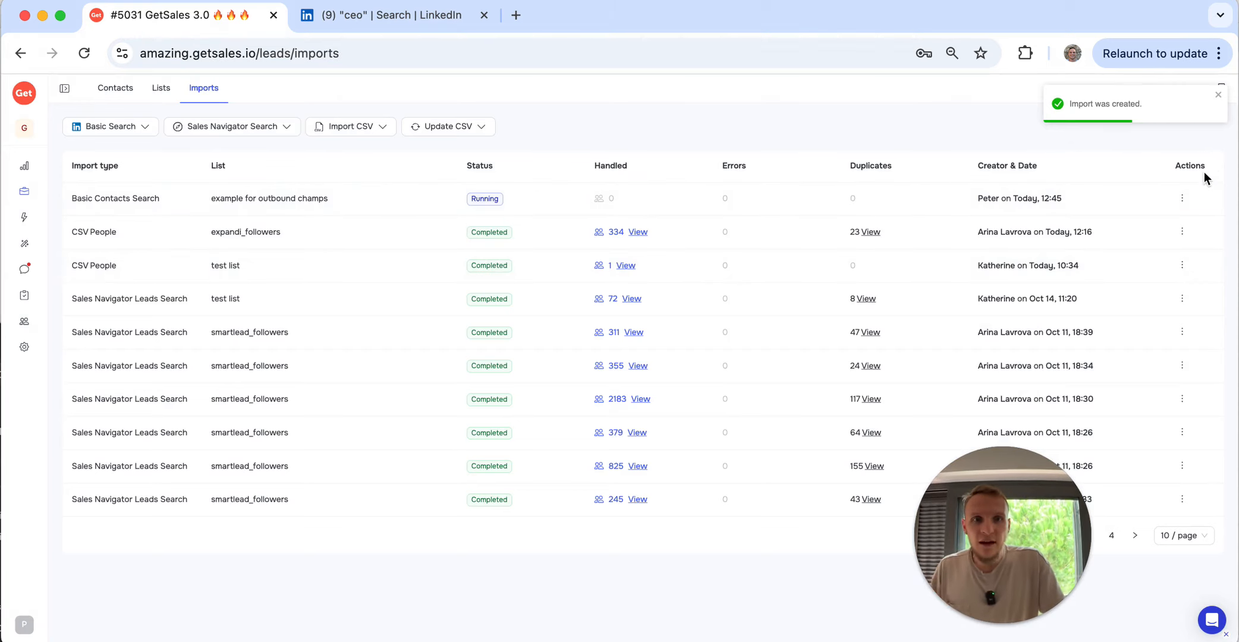
- Delete the running Basic Contacts Search import for the "example for outbound champs" list
click(1218, 96)
click(1182, 201)
click(1143, 219)
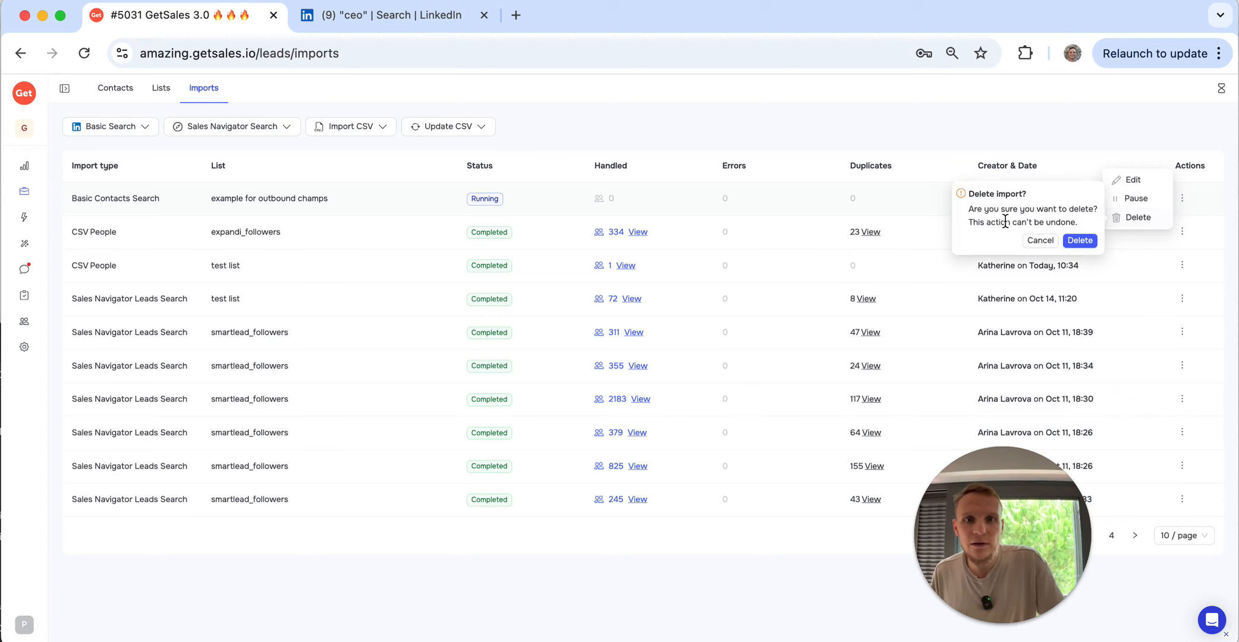
click(1080, 240)
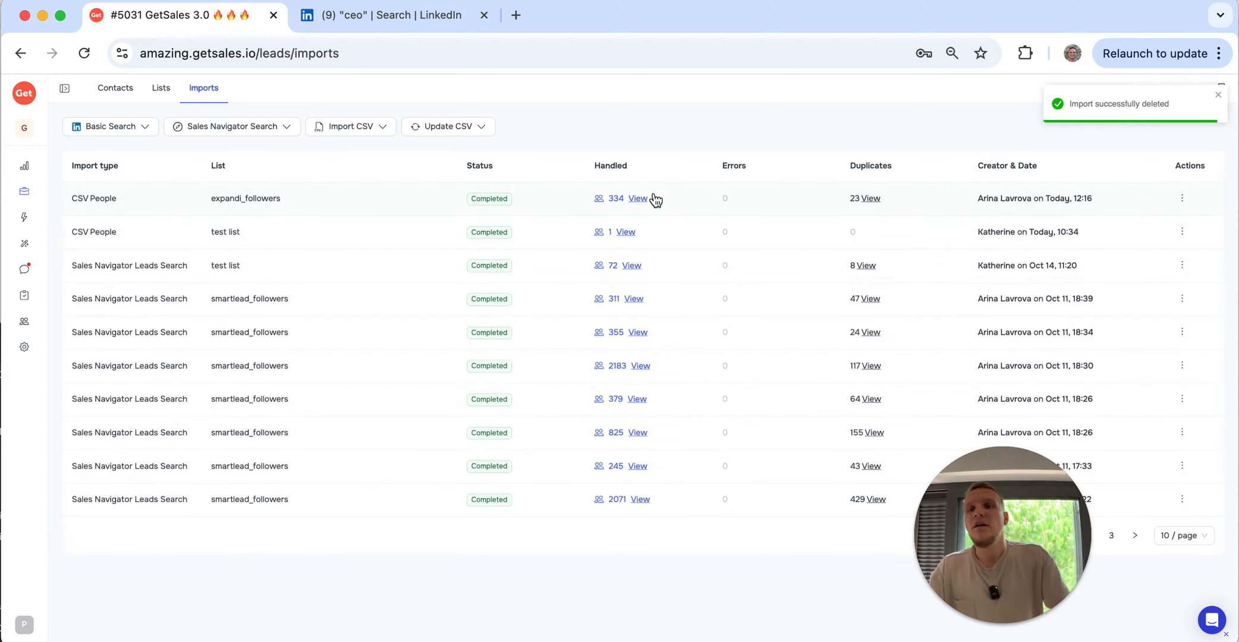
- Look over the Sales Navigator Search import types, then open Sales Navigator from LinkedIn and dismiss its notifications
click(225, 130)
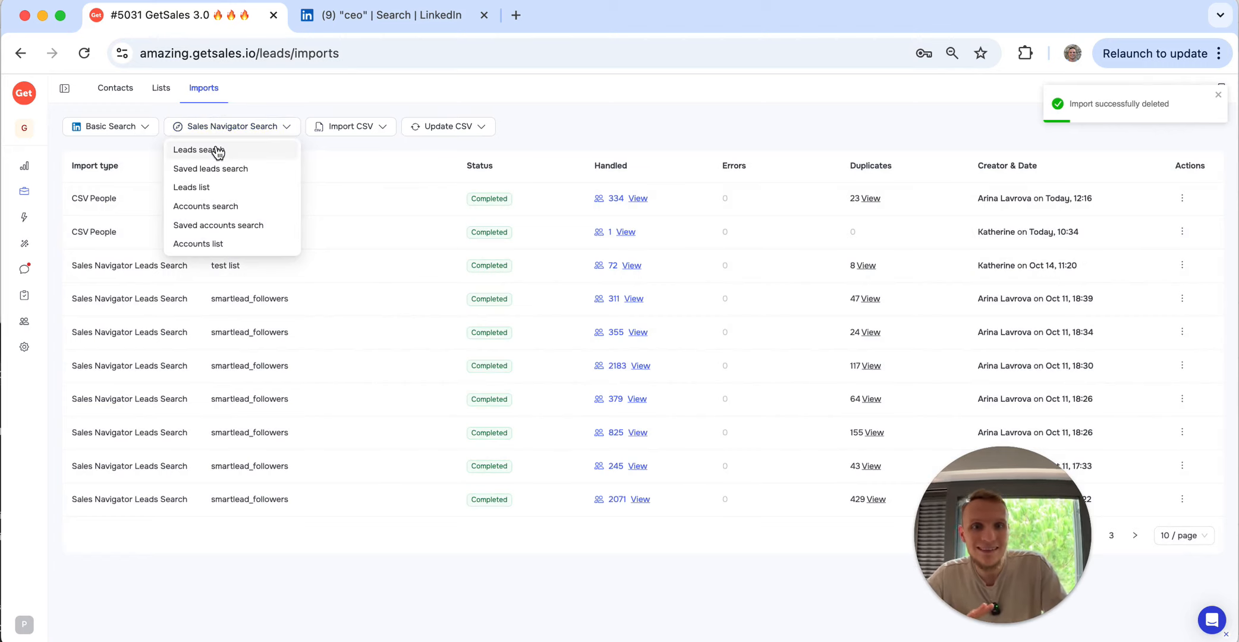
click(379, 23)
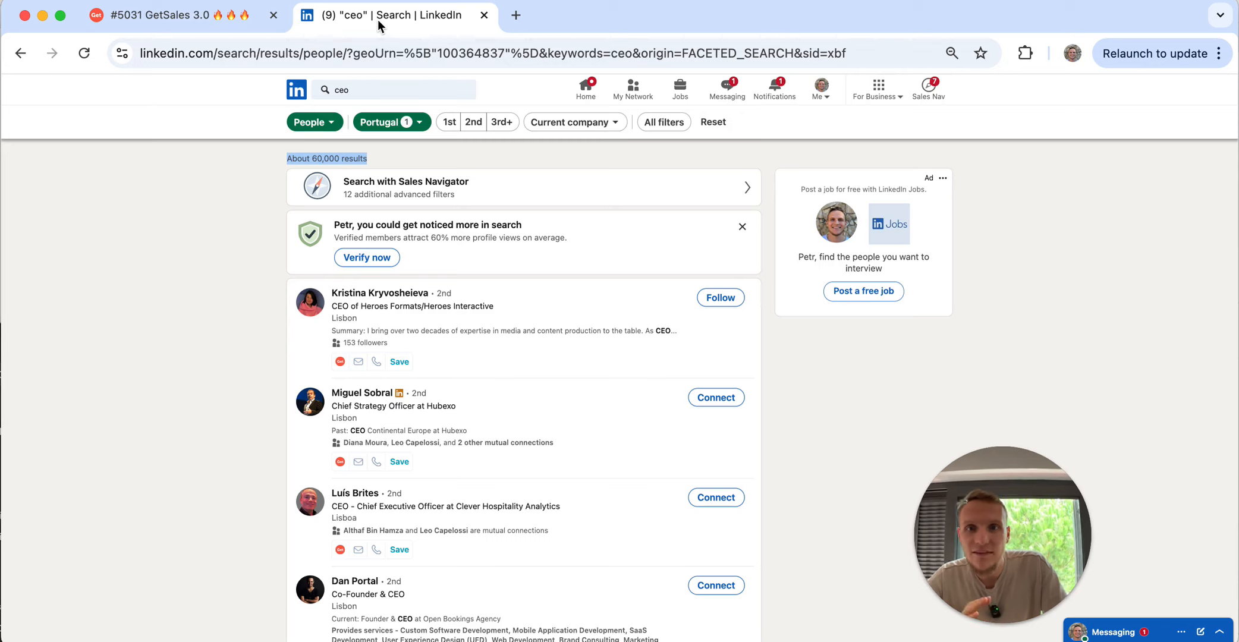
click(929, 89)
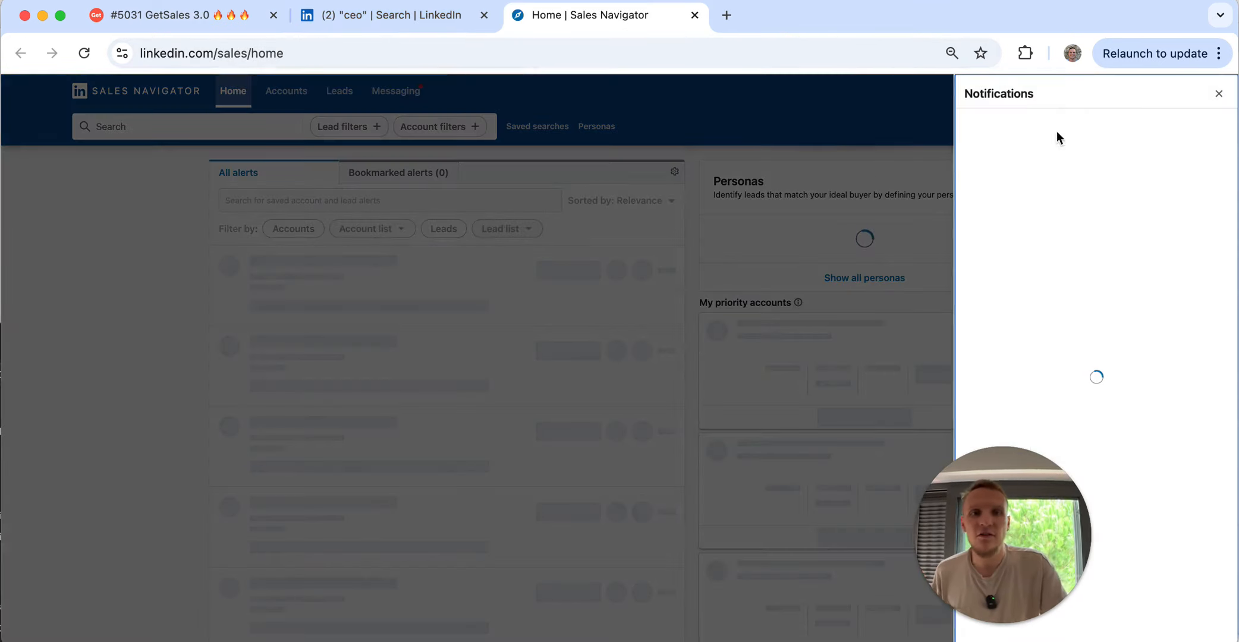
click(1218, 94)
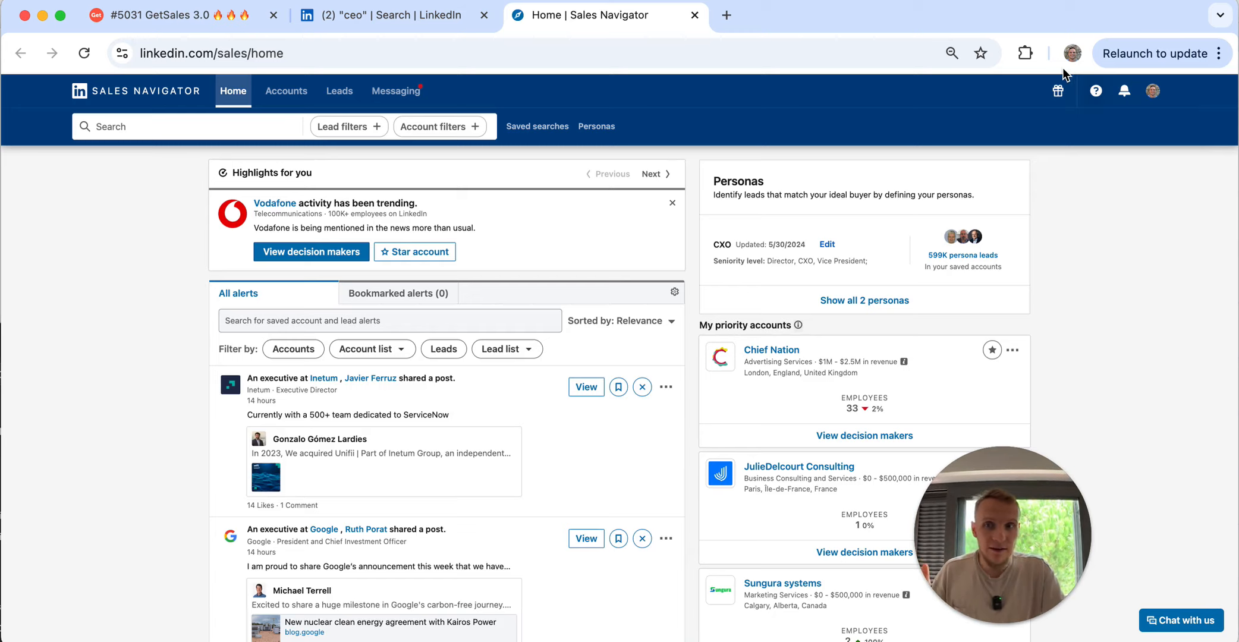
- Run a Sales Navigator lead search filtered by the current company ContactOut and copy the search URL
click(342, 128)
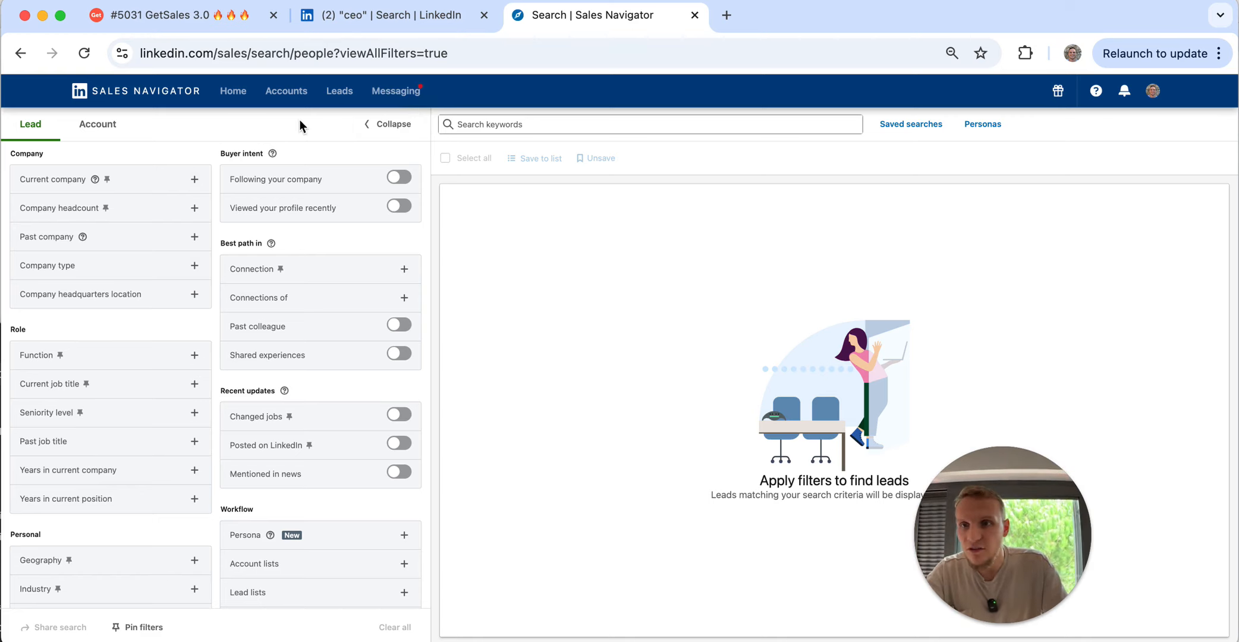
click(390, 55)
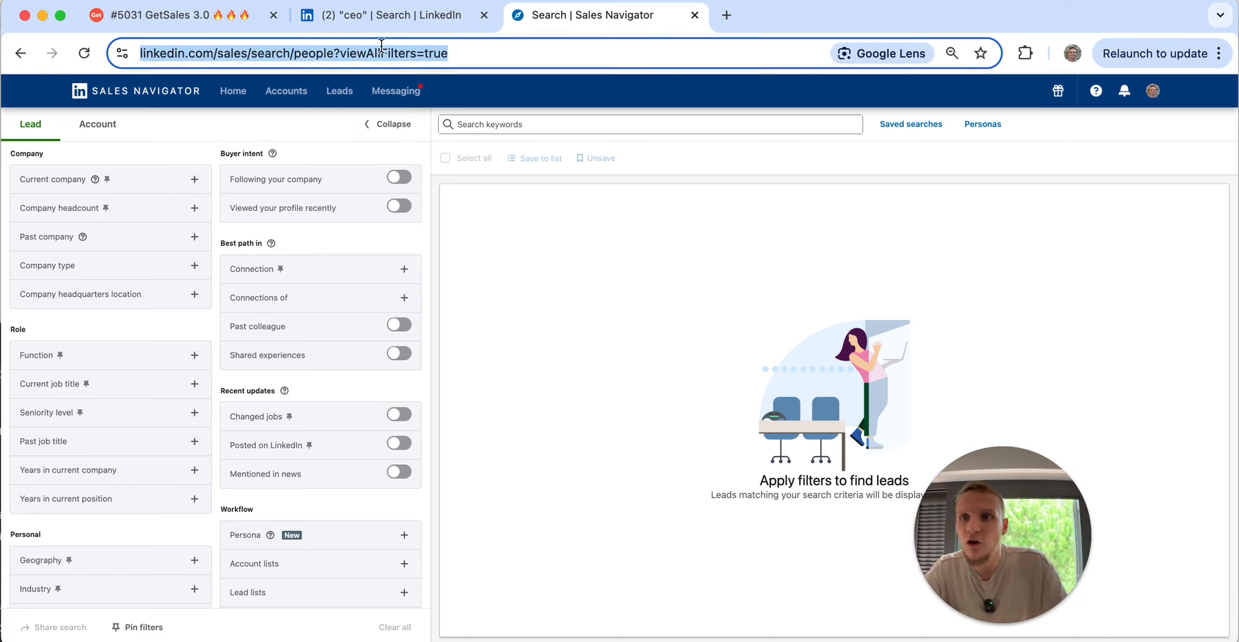
click(110, 182)
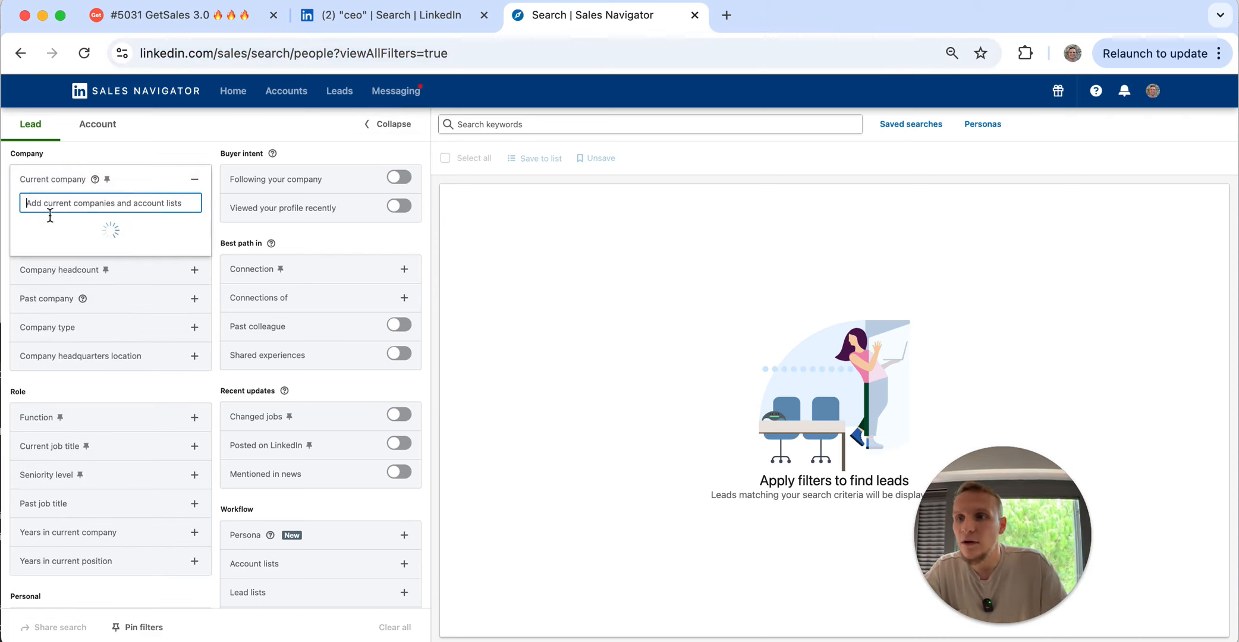
click(62, 256)
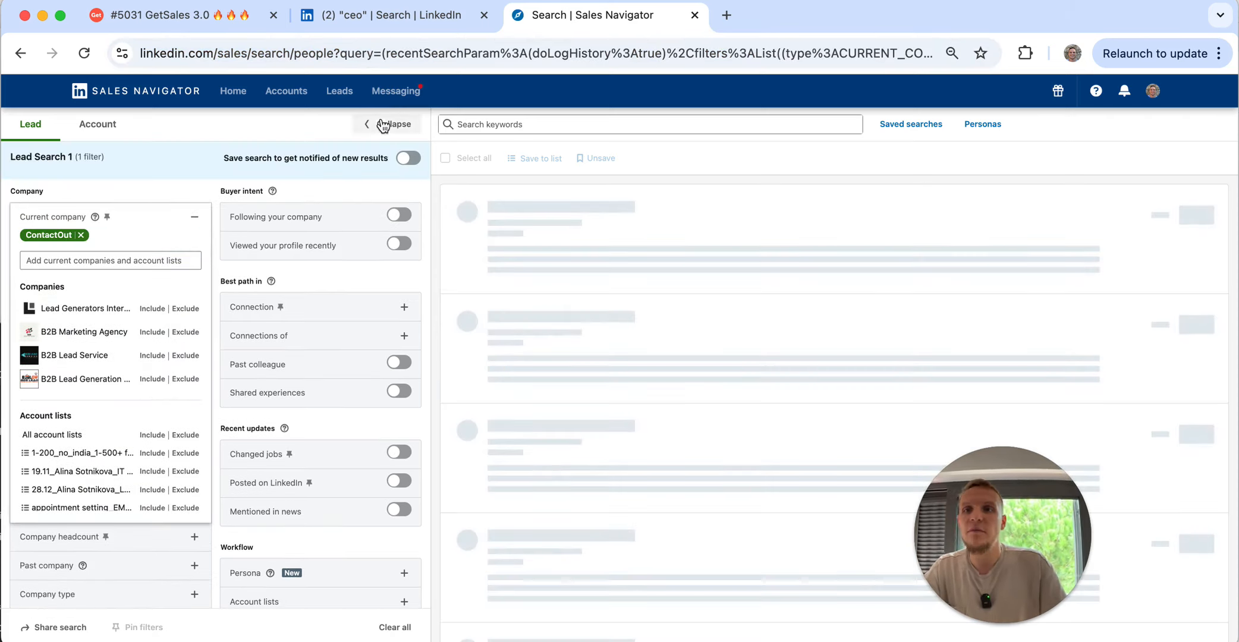
click(354, 61)
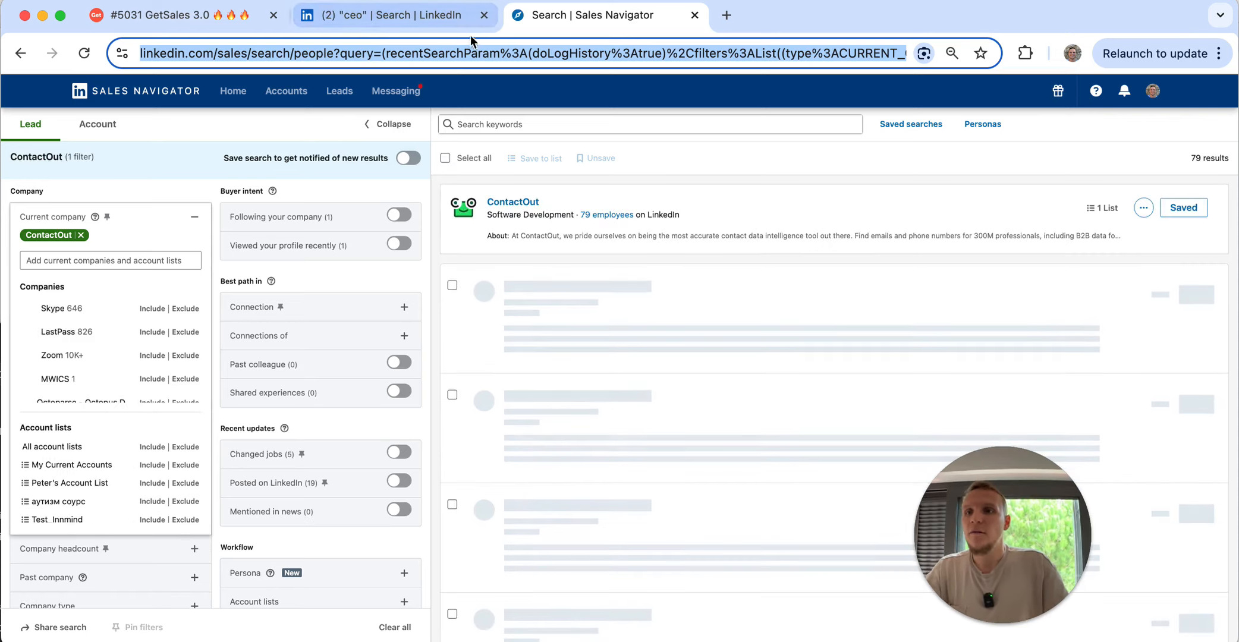
- Switch to GetSales and start a Sales Navigator leads search import with the copied search URL
click(178, 16)
click(255, 126)
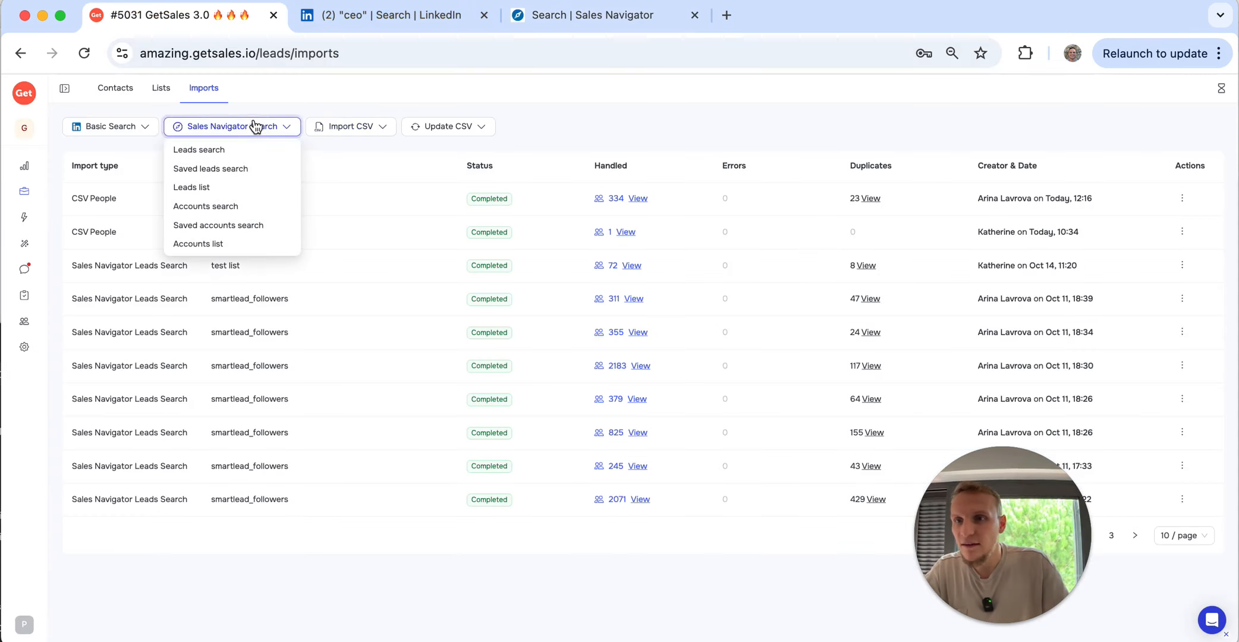
click(240, 155)
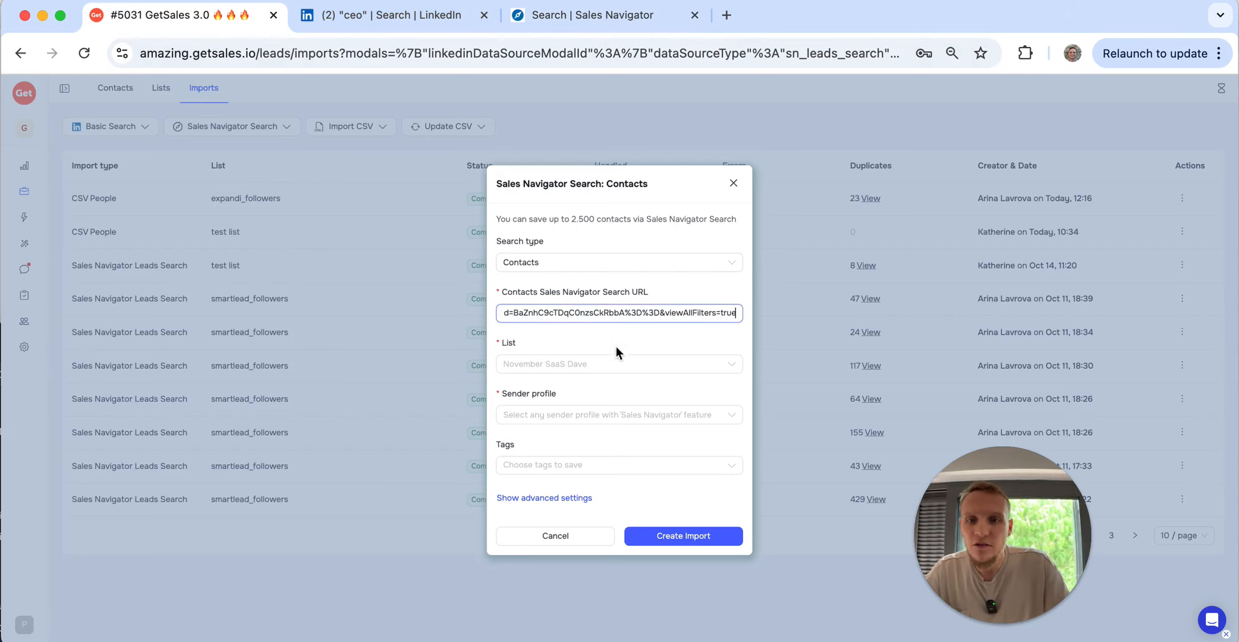
- Look over the available lists and sender profiles for the contacts import without choosing any
click(583, 363)
scroll(552, 482, down, 3)
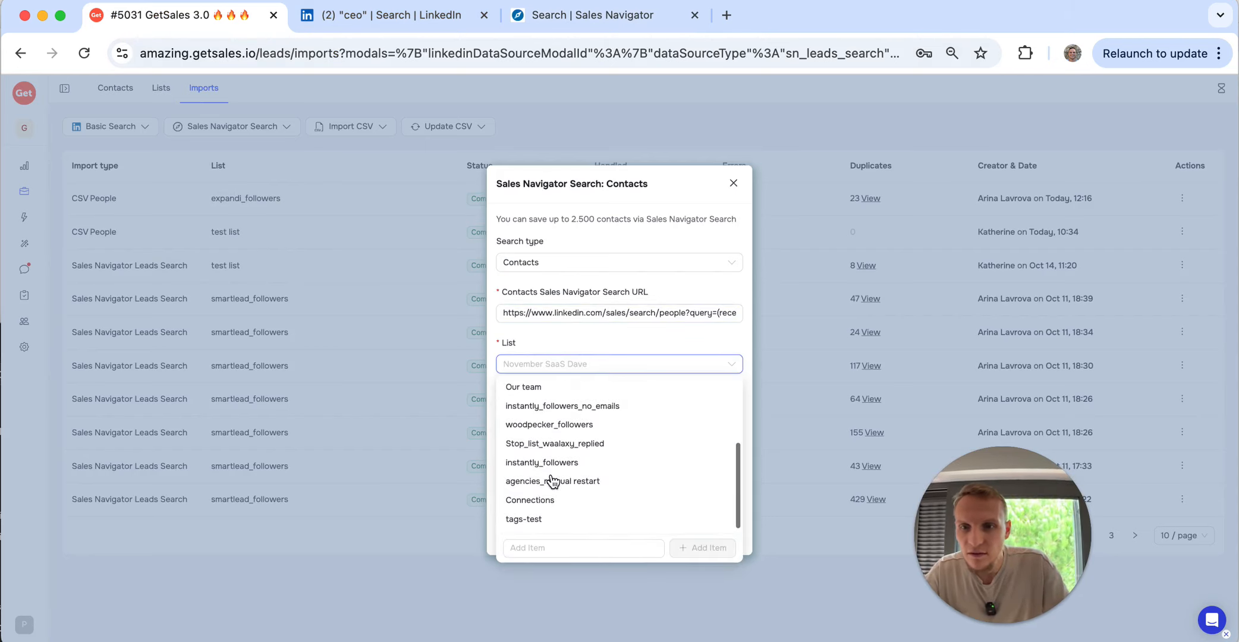
scroll(553, 482, up, 3)
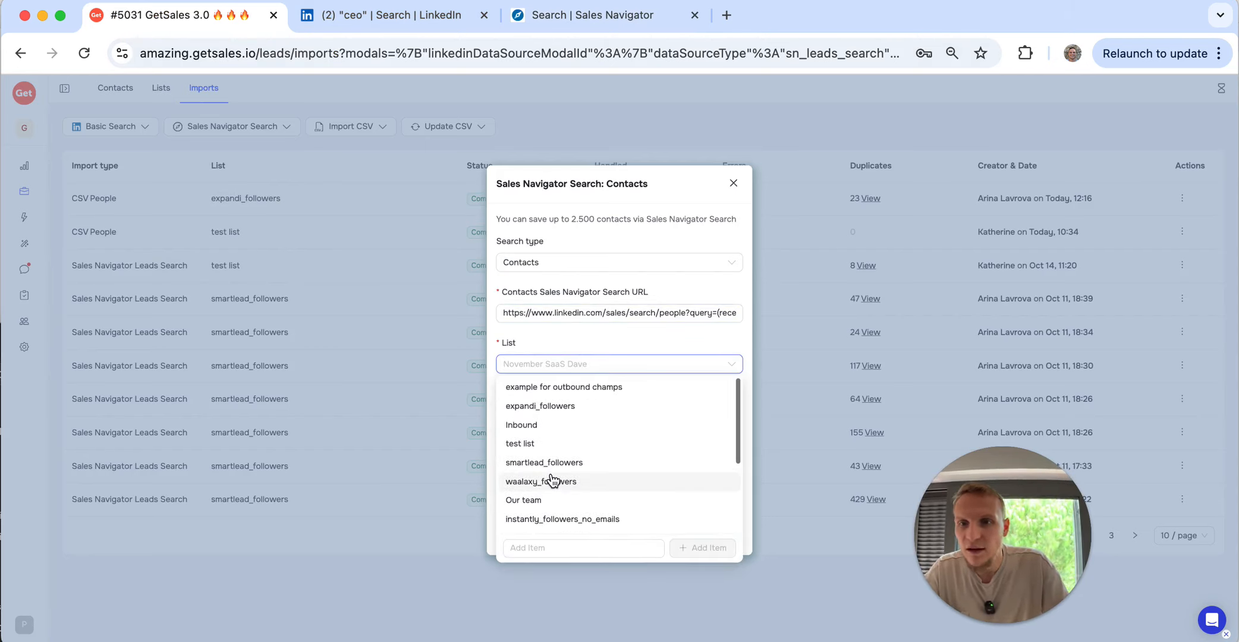
click(655, 331)
click(586, 415)
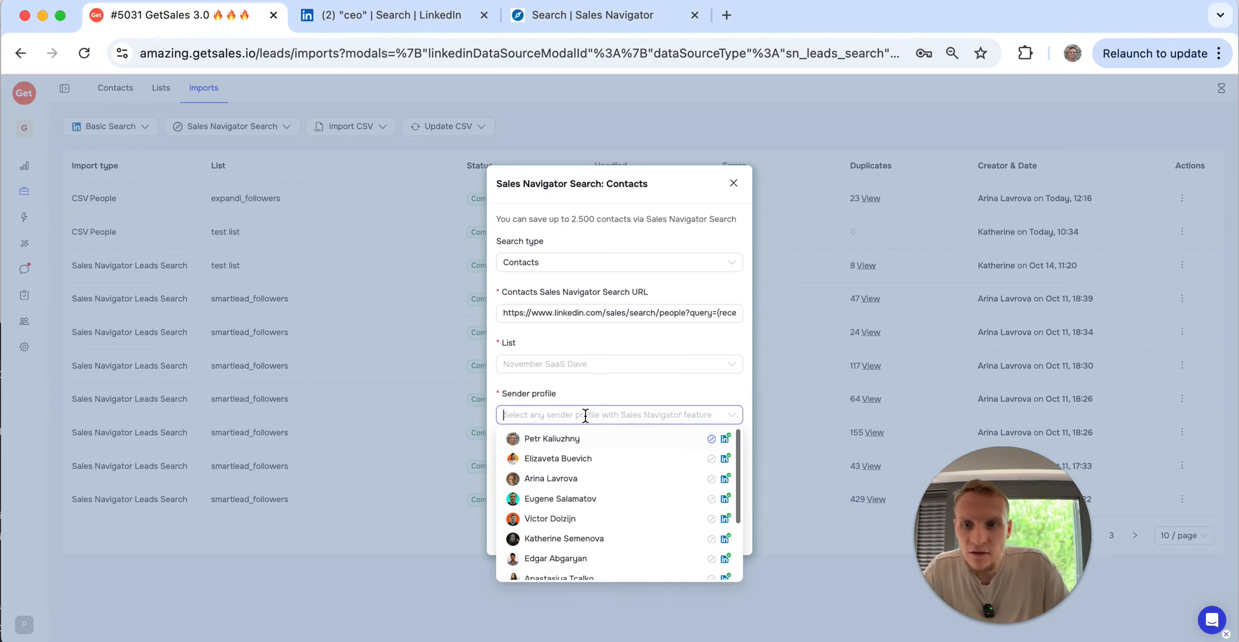
click(615, 376)
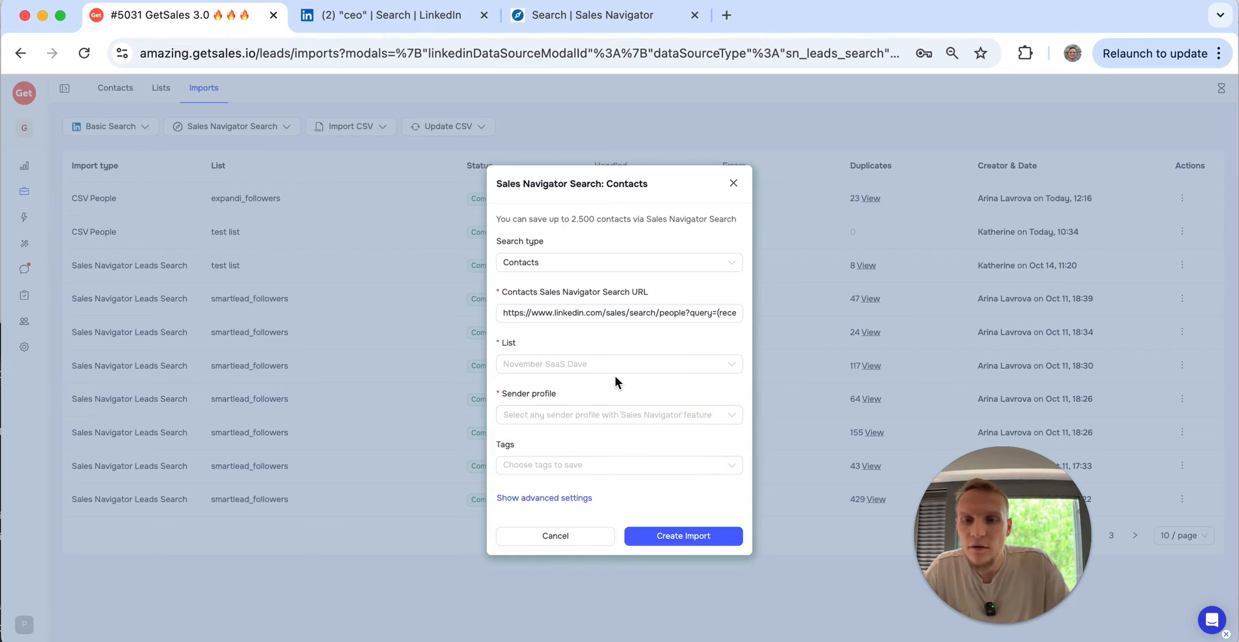
- Try the second sender profile, which has no Sales Navigator, and highlight the message below the field
click(600, 413)
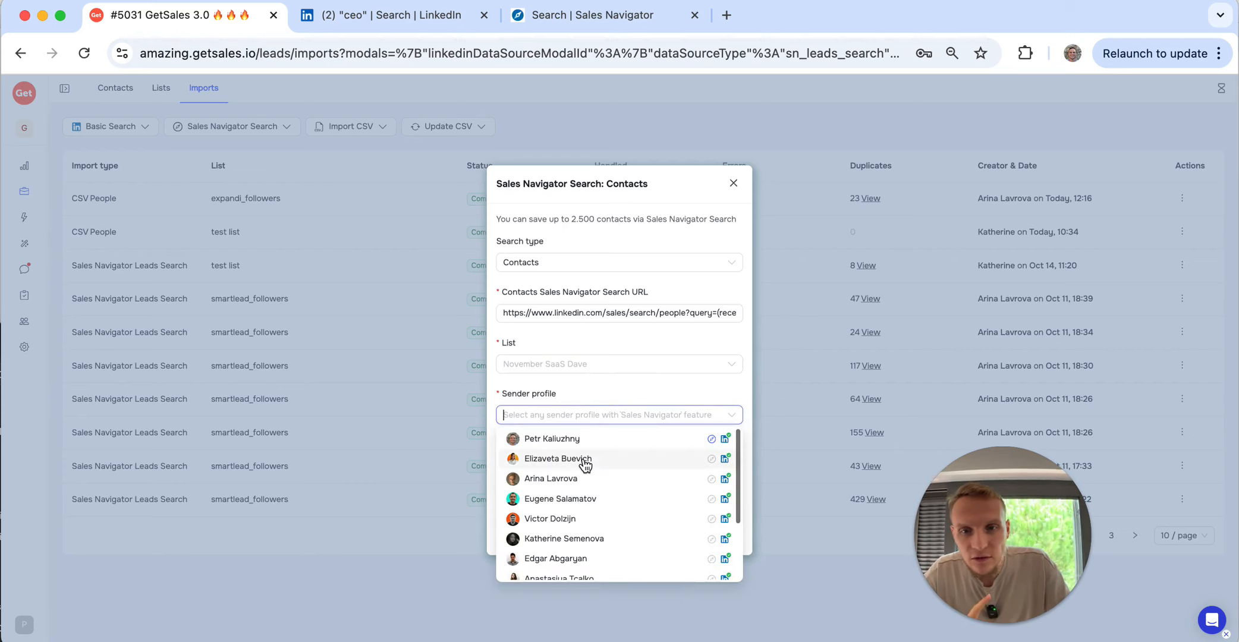
click(593, 460)
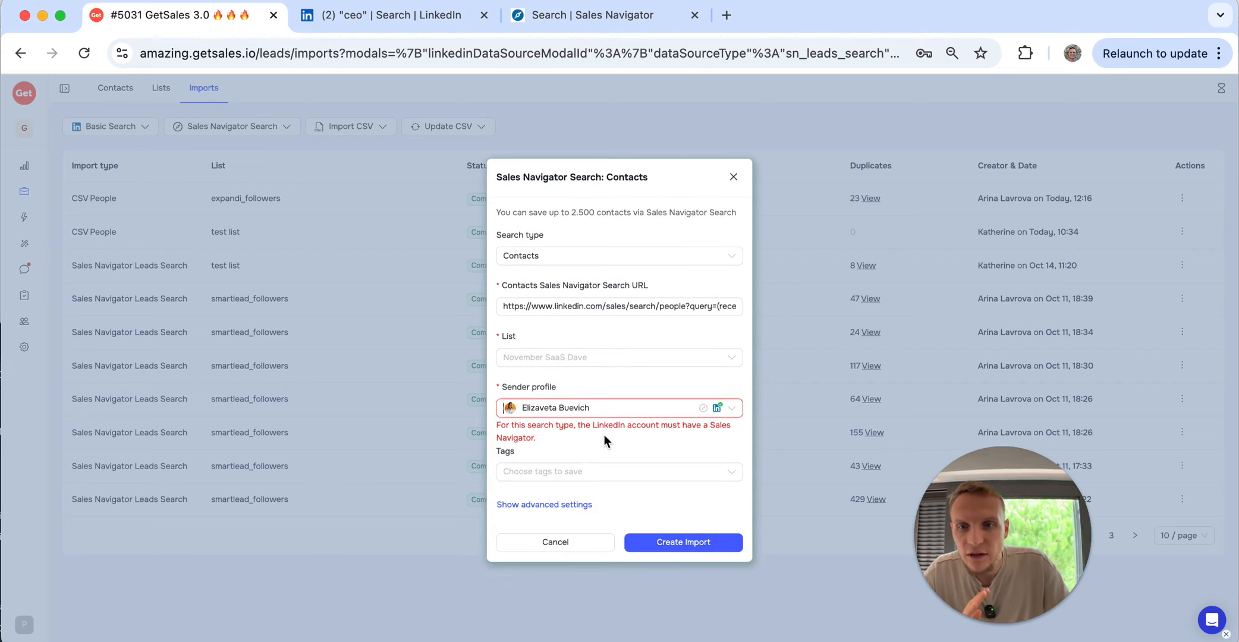
drag(604, 434, 493, 426)
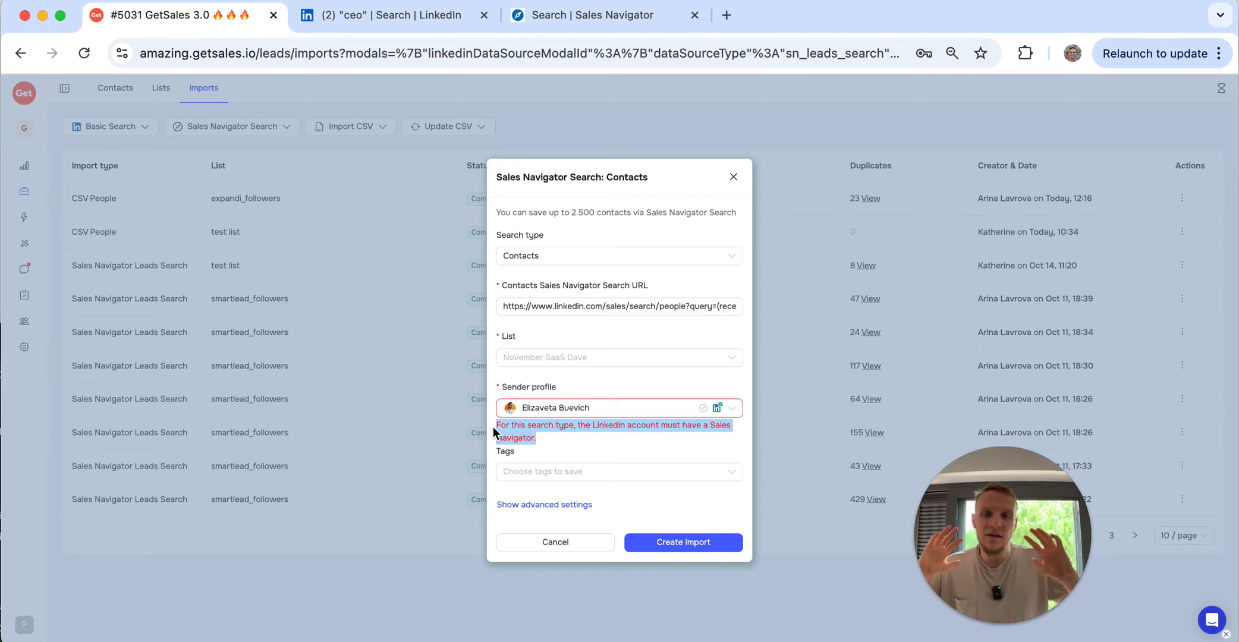
click(547, 441)
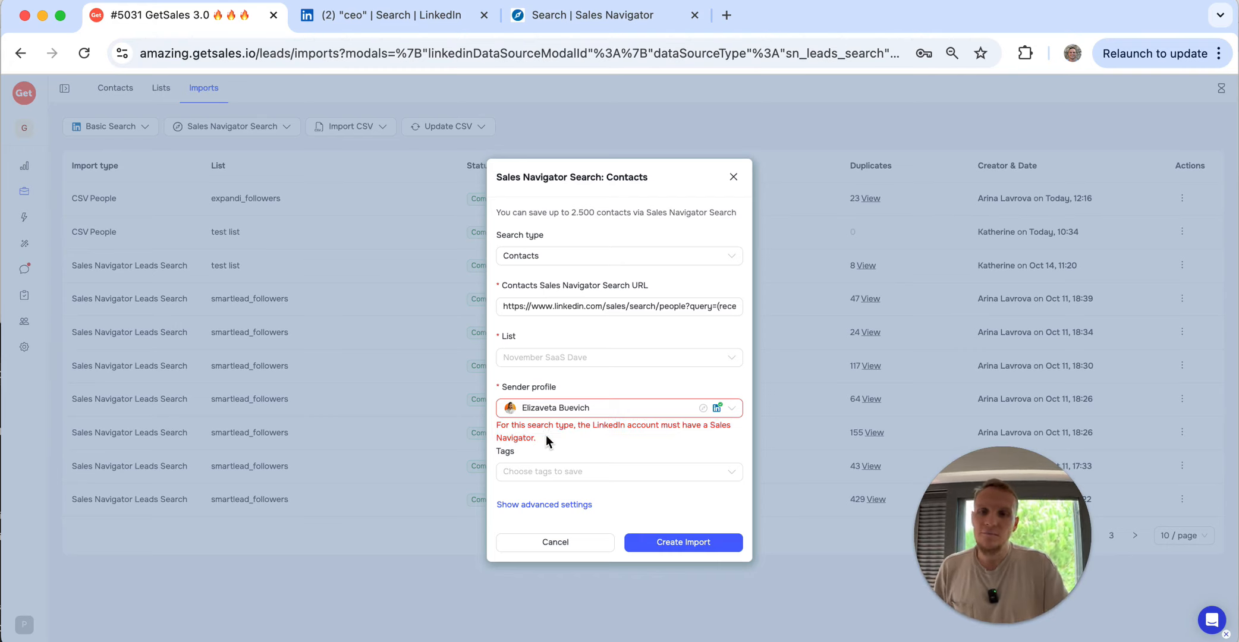
drag(547, 441, 499, 434)
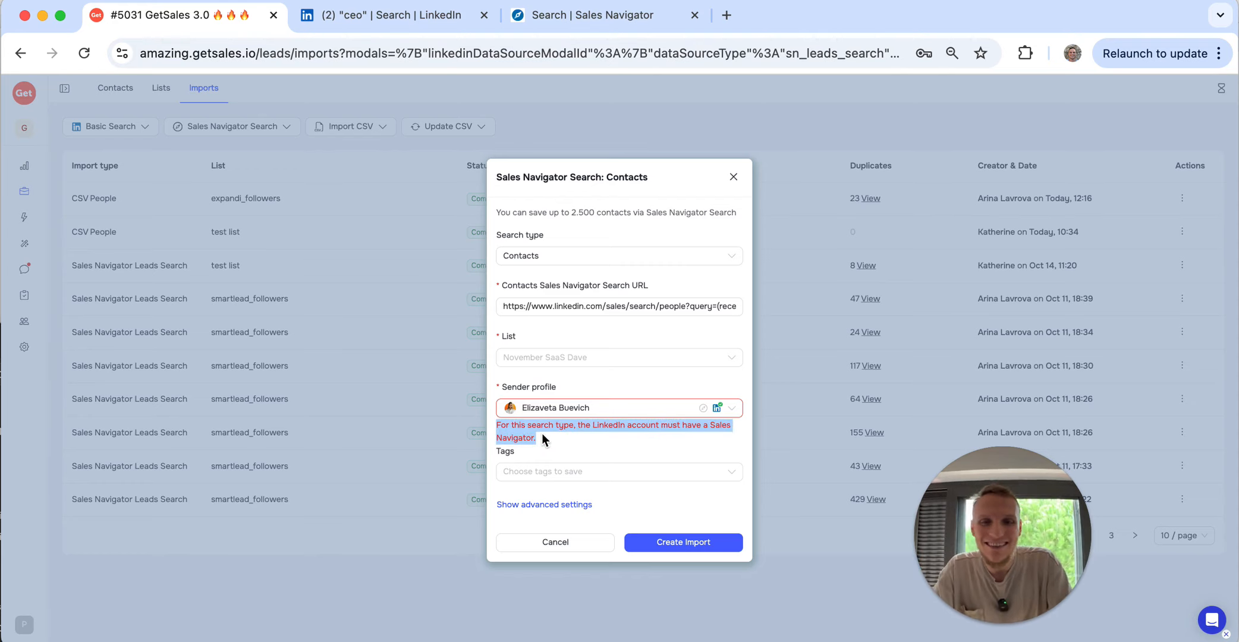
click(556, 451)
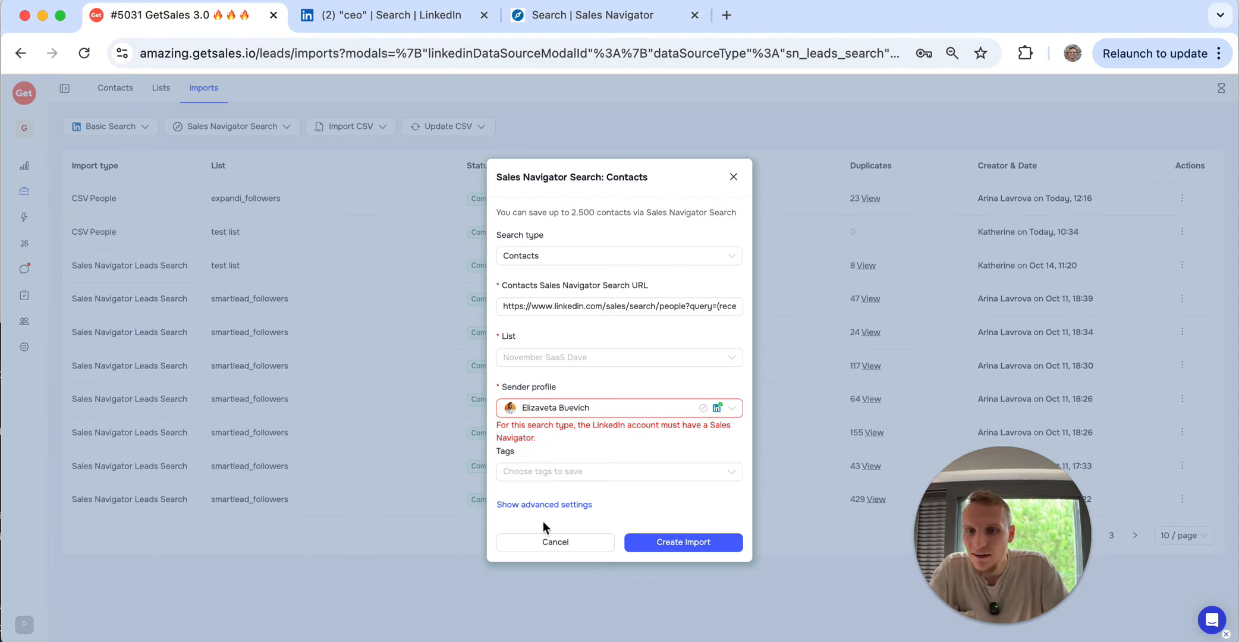
- Review the repeat import periods in the advanced settings and close the import form without creating it
click(539, 506)
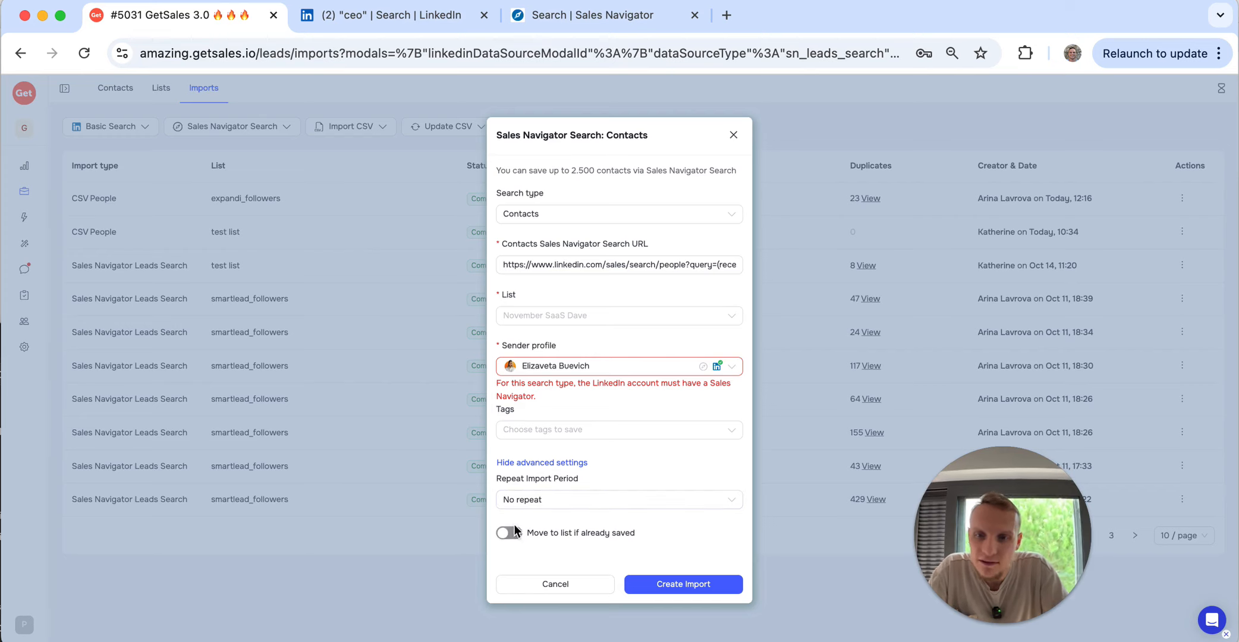
click(539, 502)
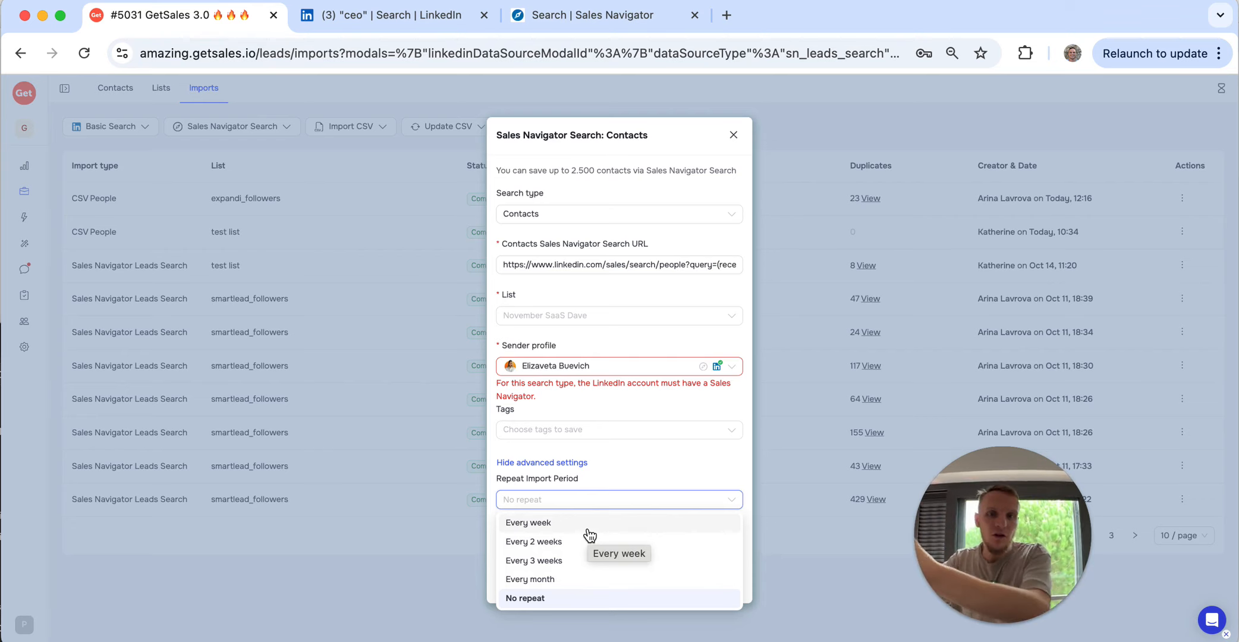
click(709, 343)
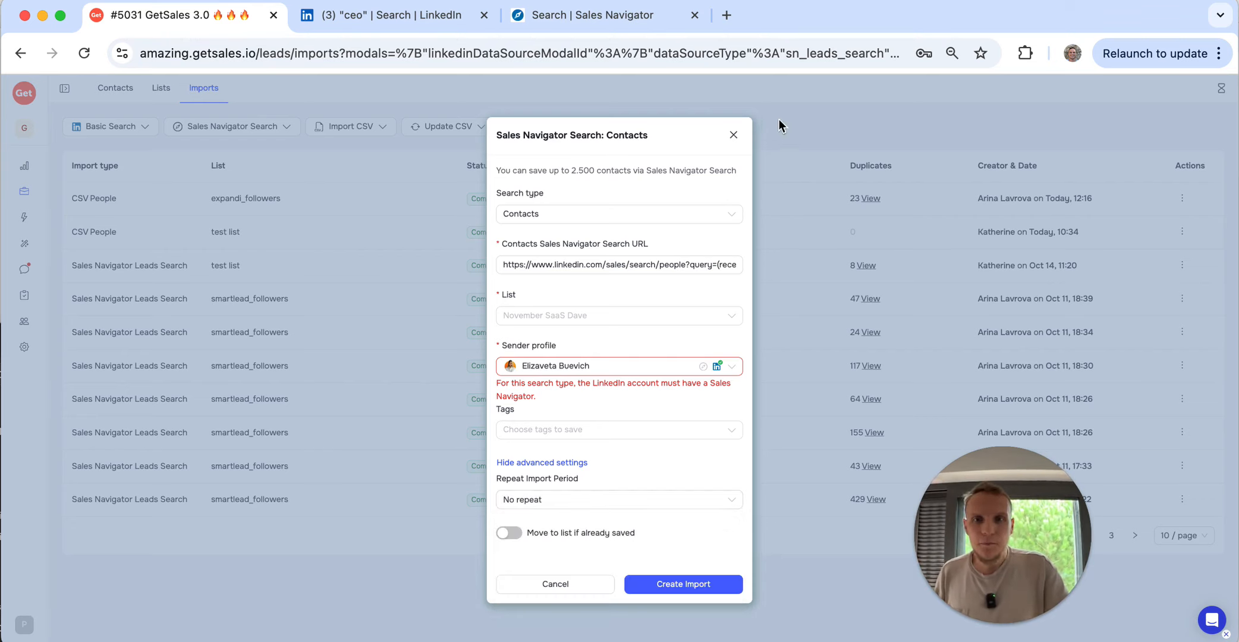
click(733, 135)
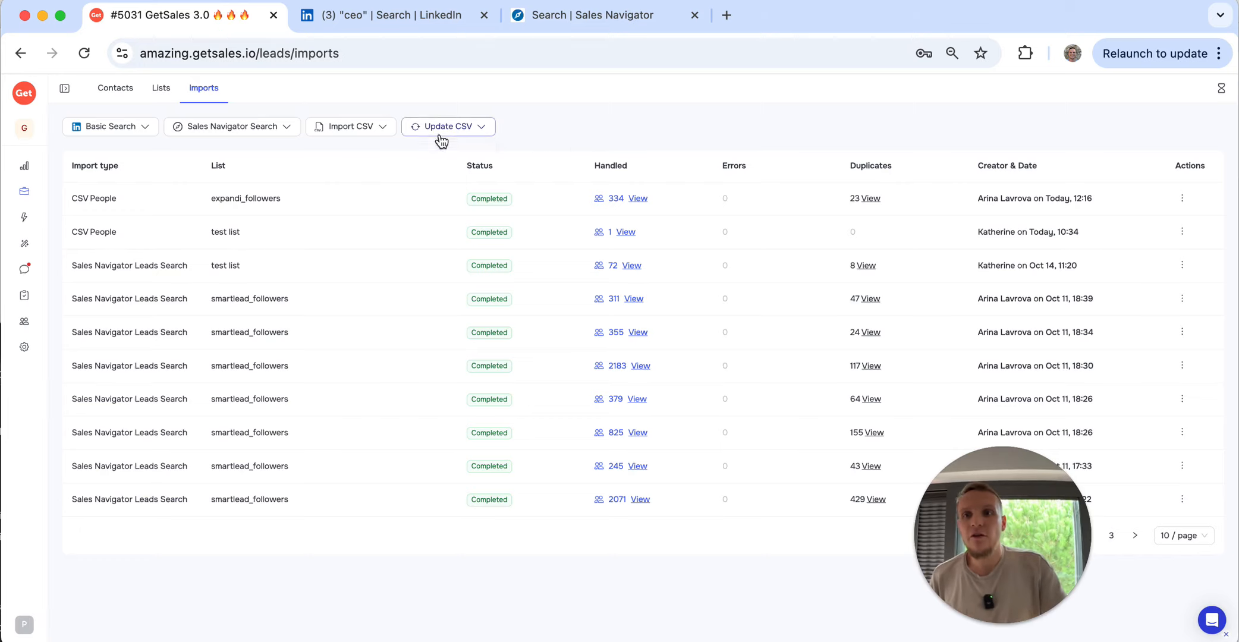
- Start a CSV import of contacts, choose "test list" as the list and leave the tags empty
mouse_move(364, 134)
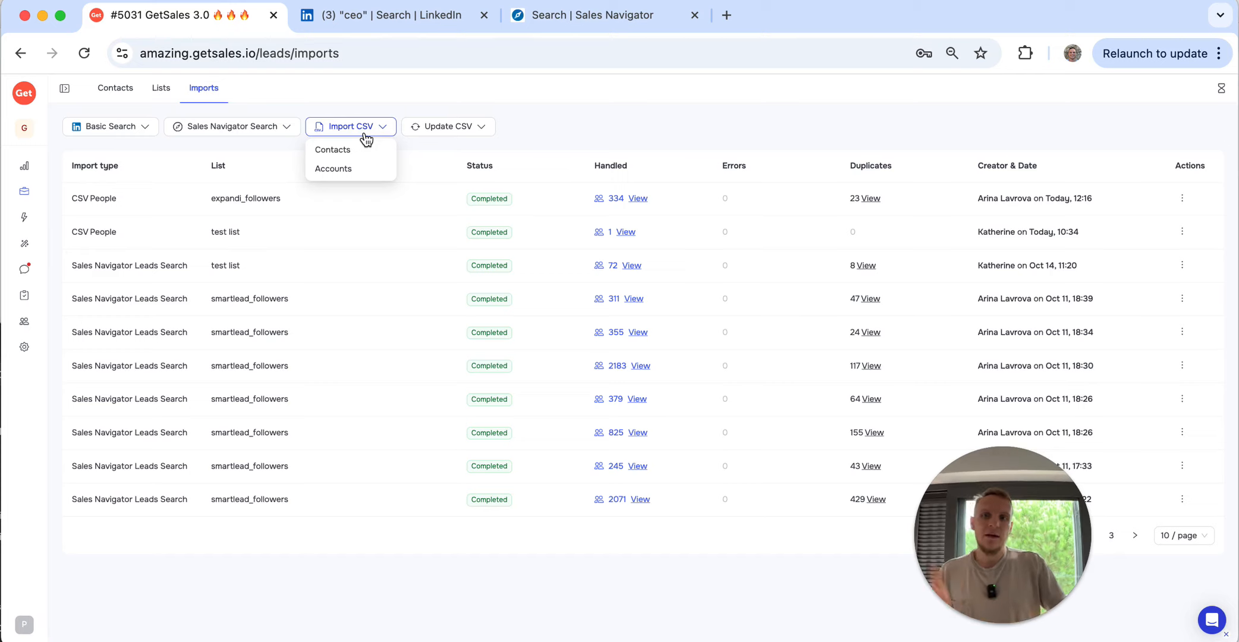
click(365, 134)
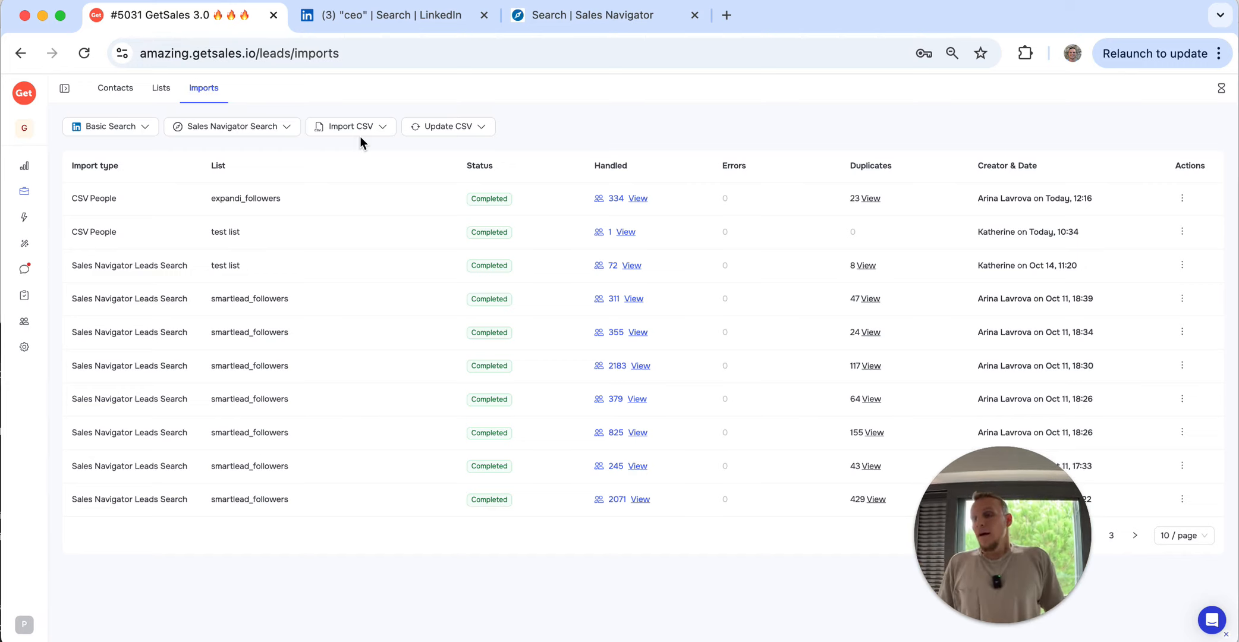
click(354, 127)
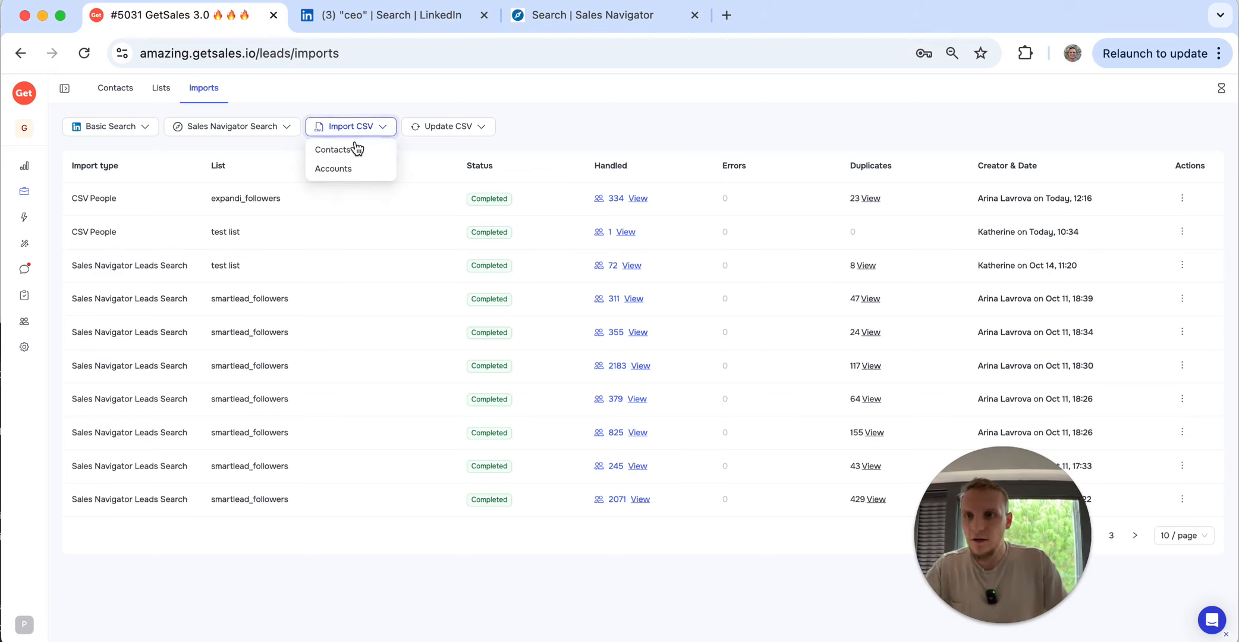
click(357, 148)
click(447, 304)
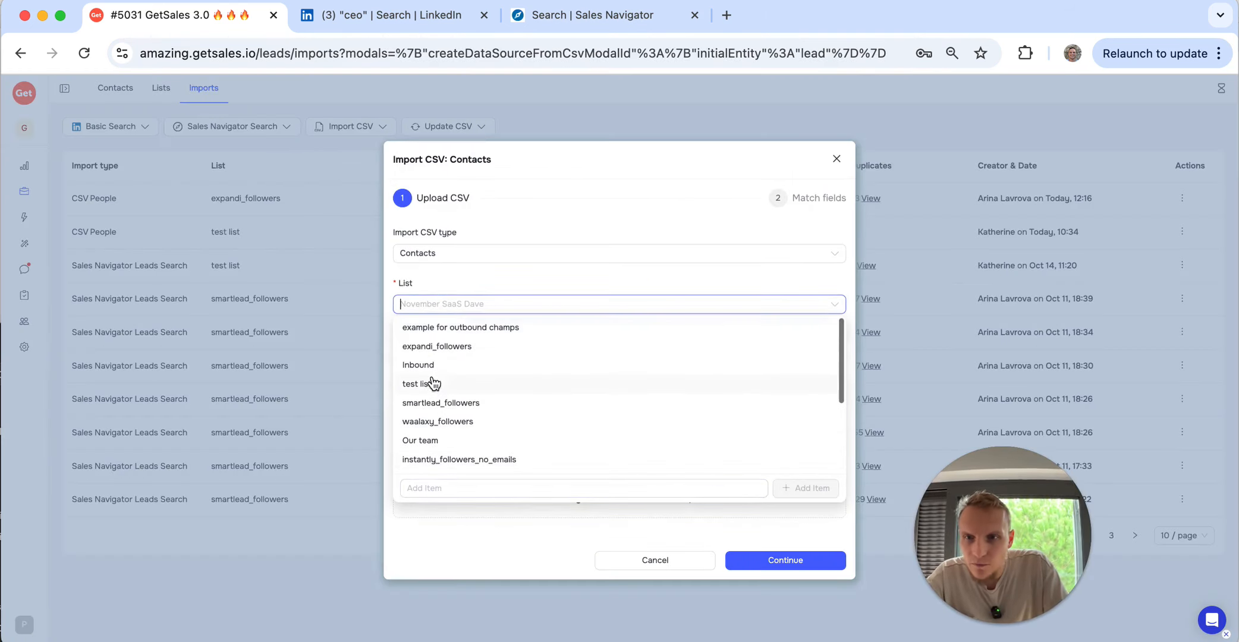
click(431, 384)
click(462, 353)
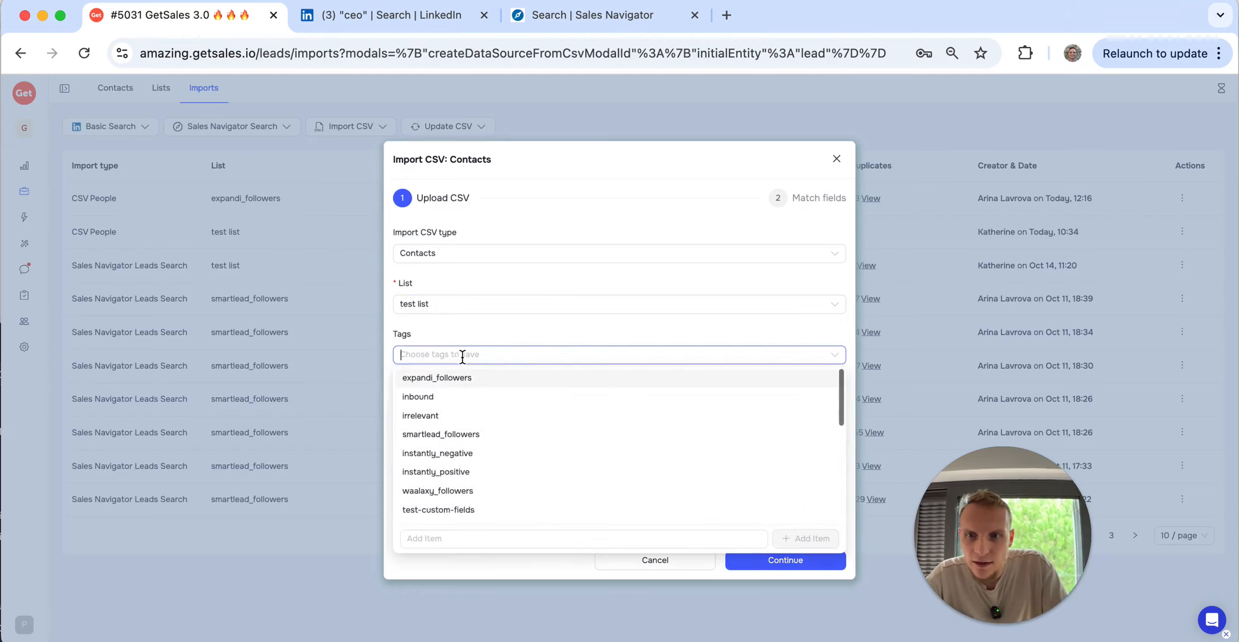
click(459, 355)
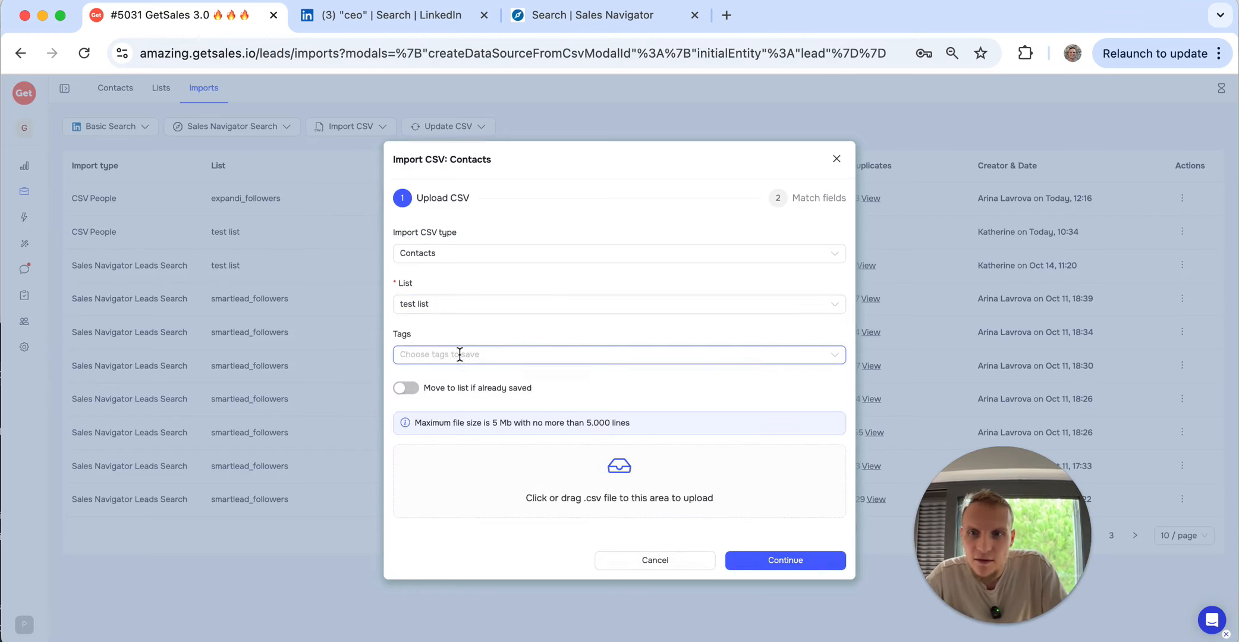
- Upload the CSV file "[Q Services] Fintech product 11-50-US-CEOs - Fintech Product 11-50-US-CEOs.csv", select "test list" again and continue to field matching
click(566, 475)
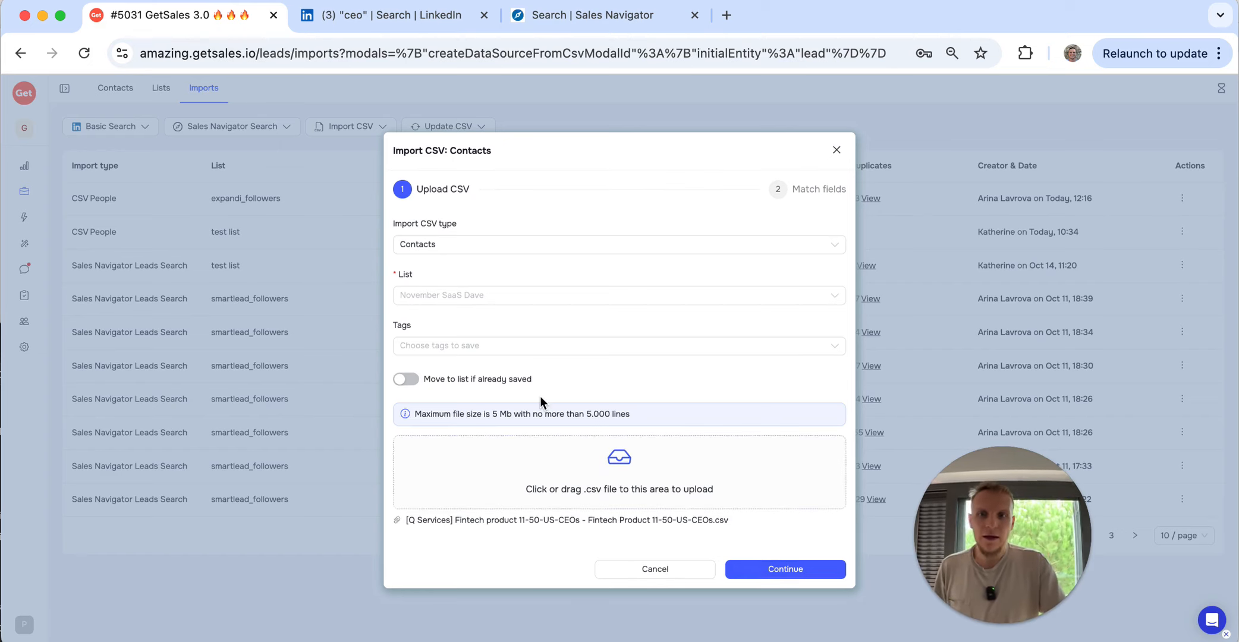
click(498, 296)
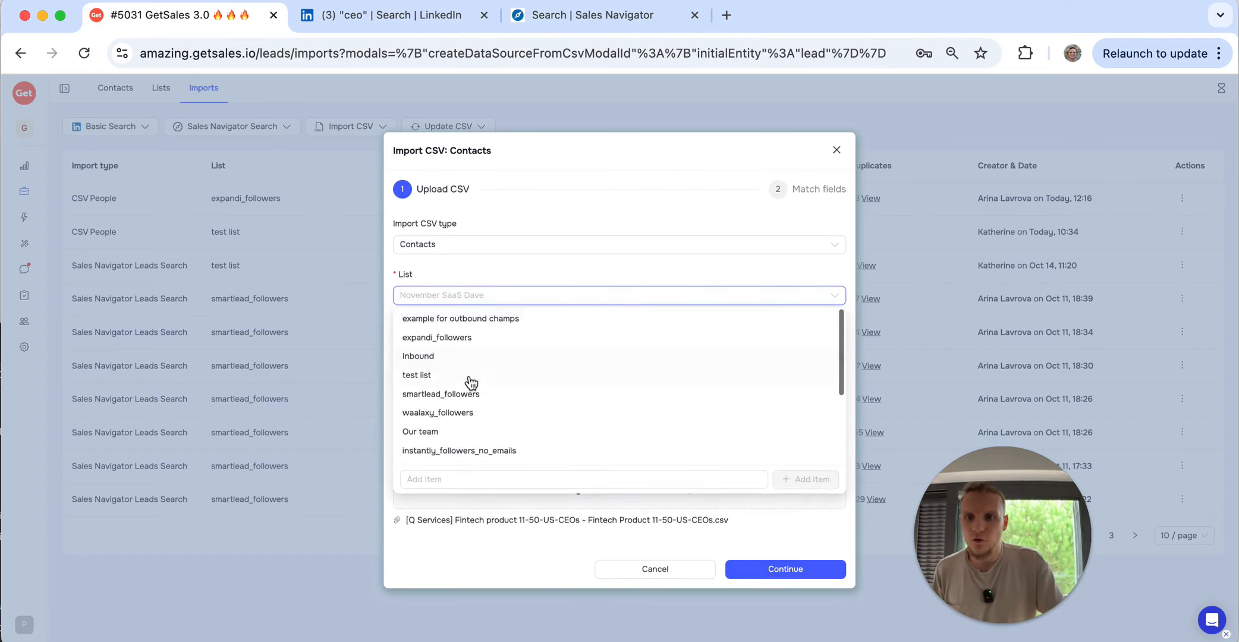
click(472, 381)
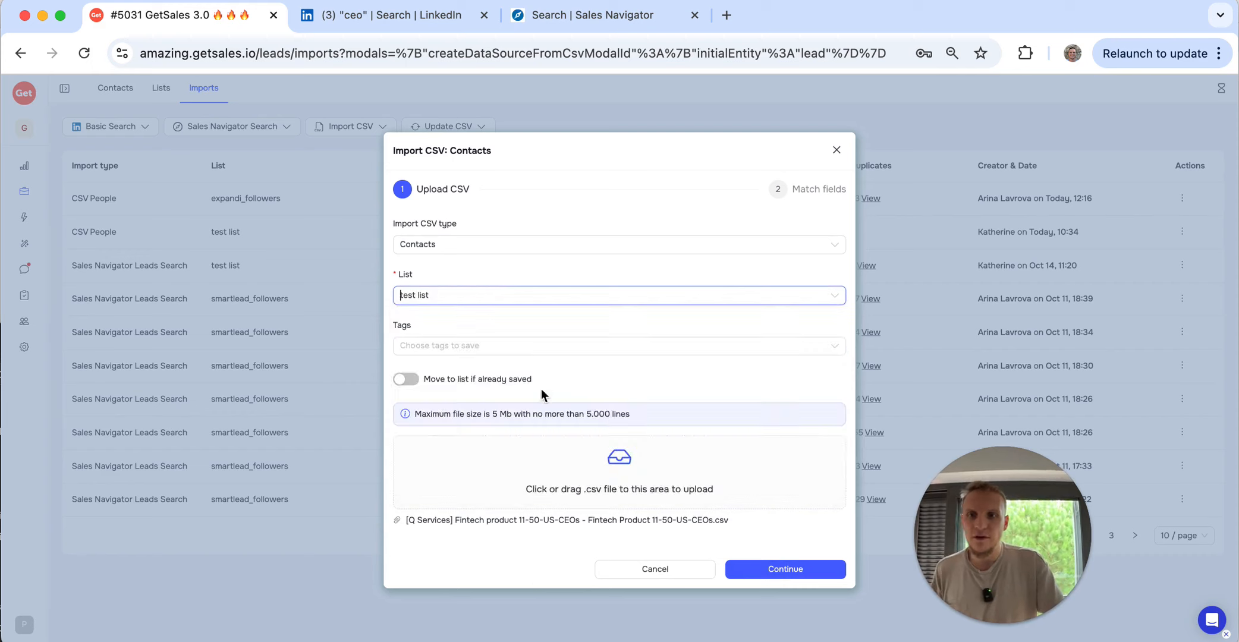
click(790, 571)
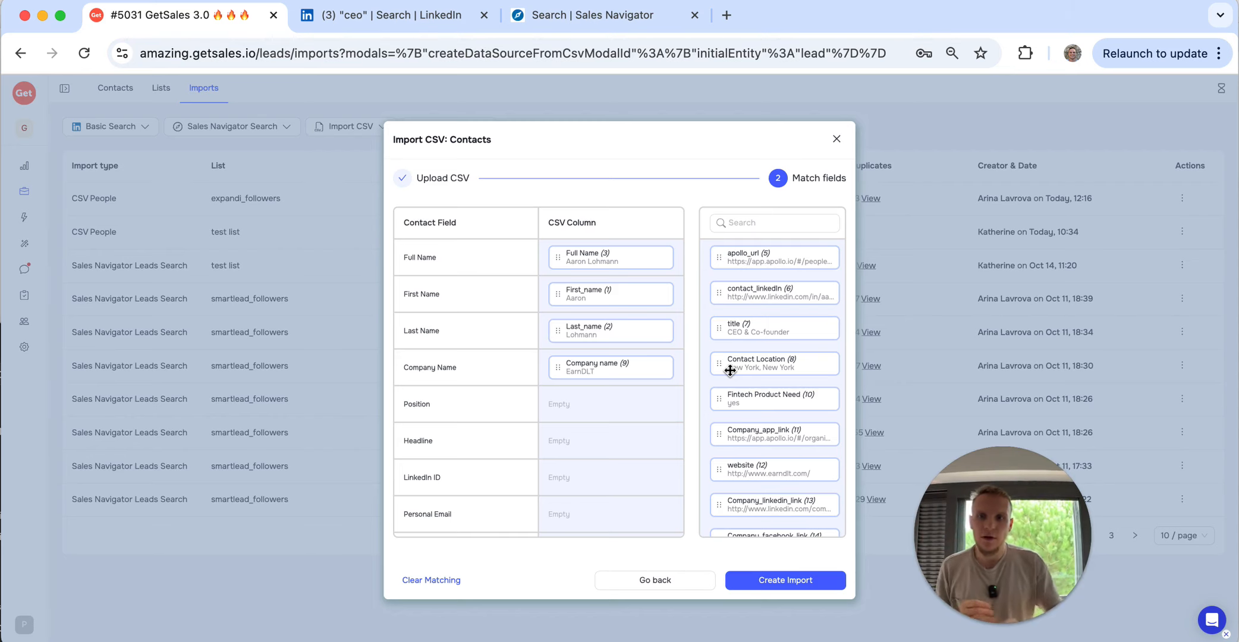
- Examine which contact fields are matched to CSV columns and which columns are still unmatched
scroll(453, 401, down, 5)
scroll(459, 345, up, 5)
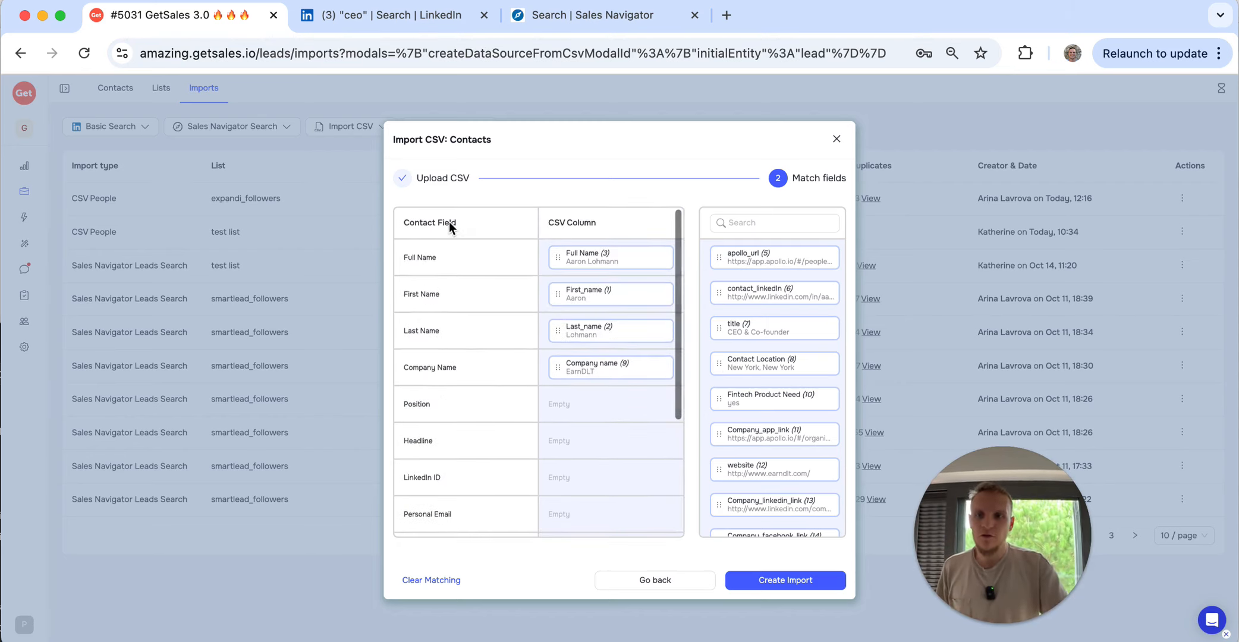
scroll(447, 226, down, 6)
scroll(461, 265, up, 6)
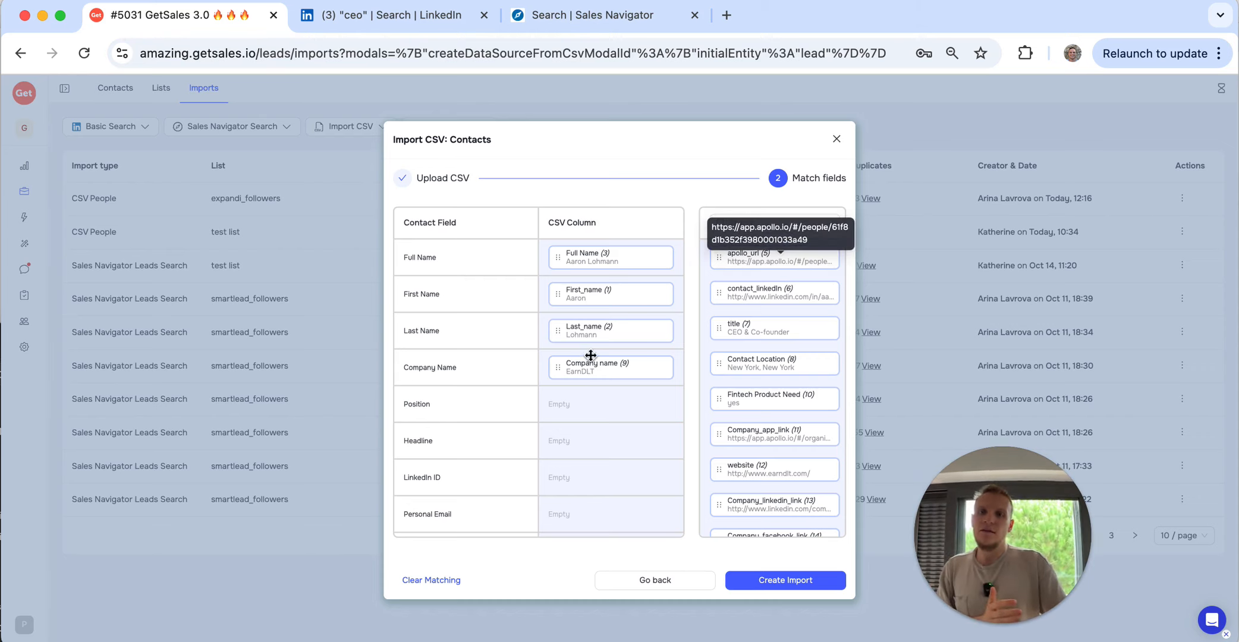
scroll(495, 451, down, 5)
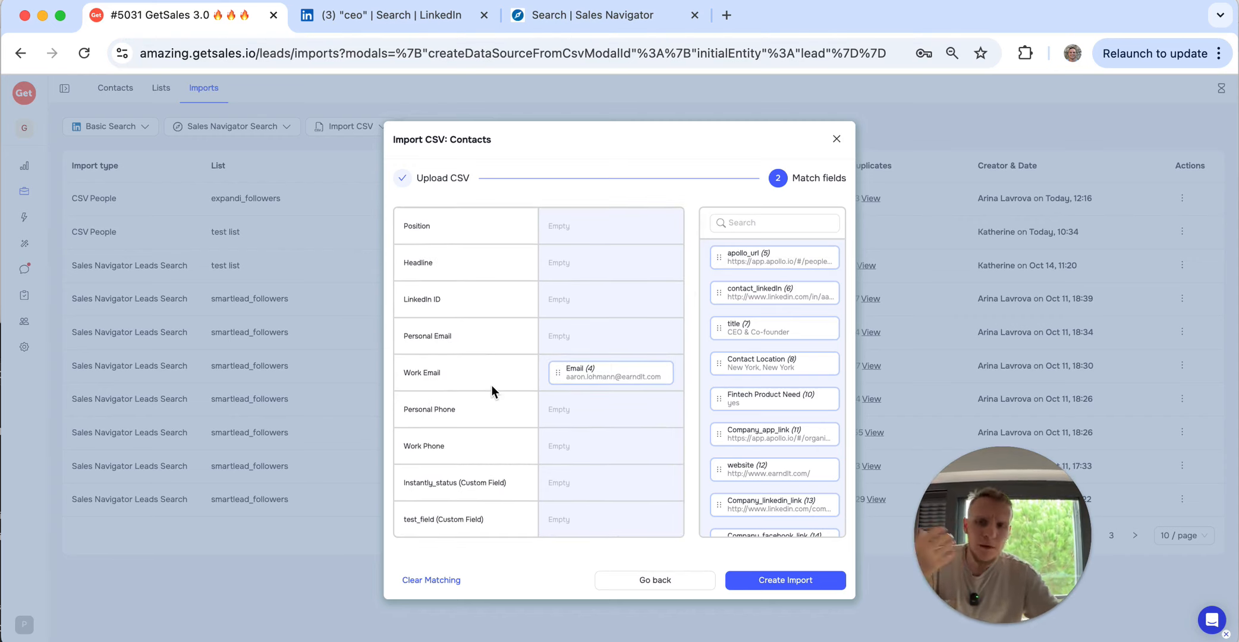
scroll(492, 389, up, 5)
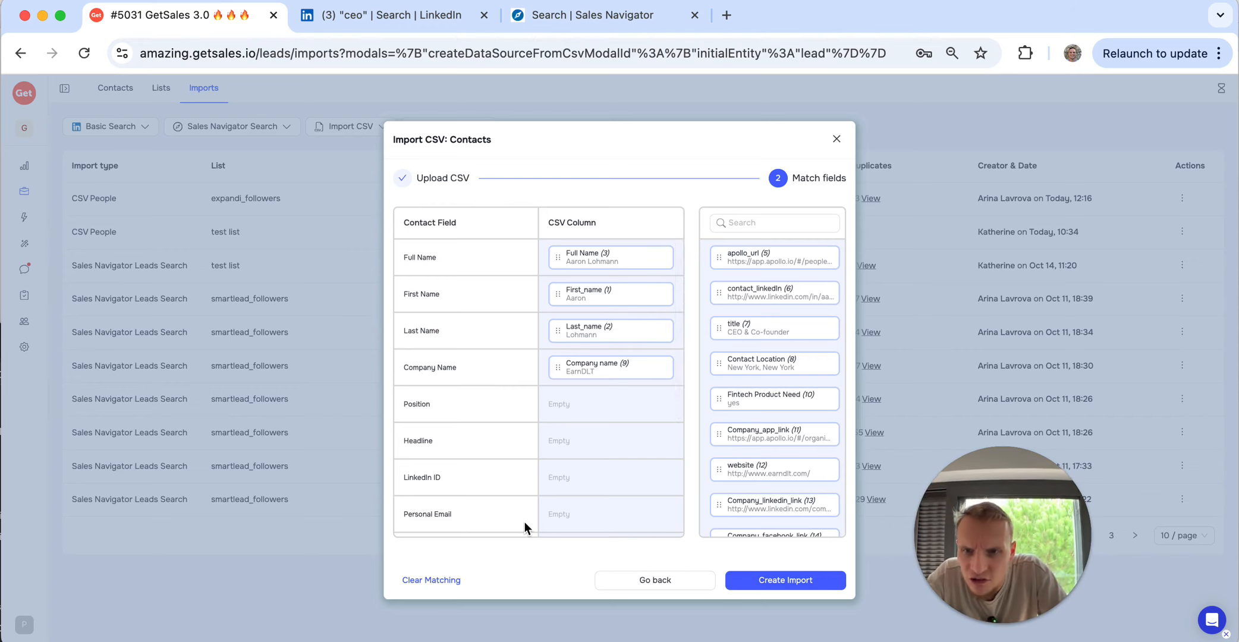
- Switch to LinkedIn, open your own profile and highlight the ID part of its URL that the LinkedIn ID field refers to
scroll(524, 522, down, 2)
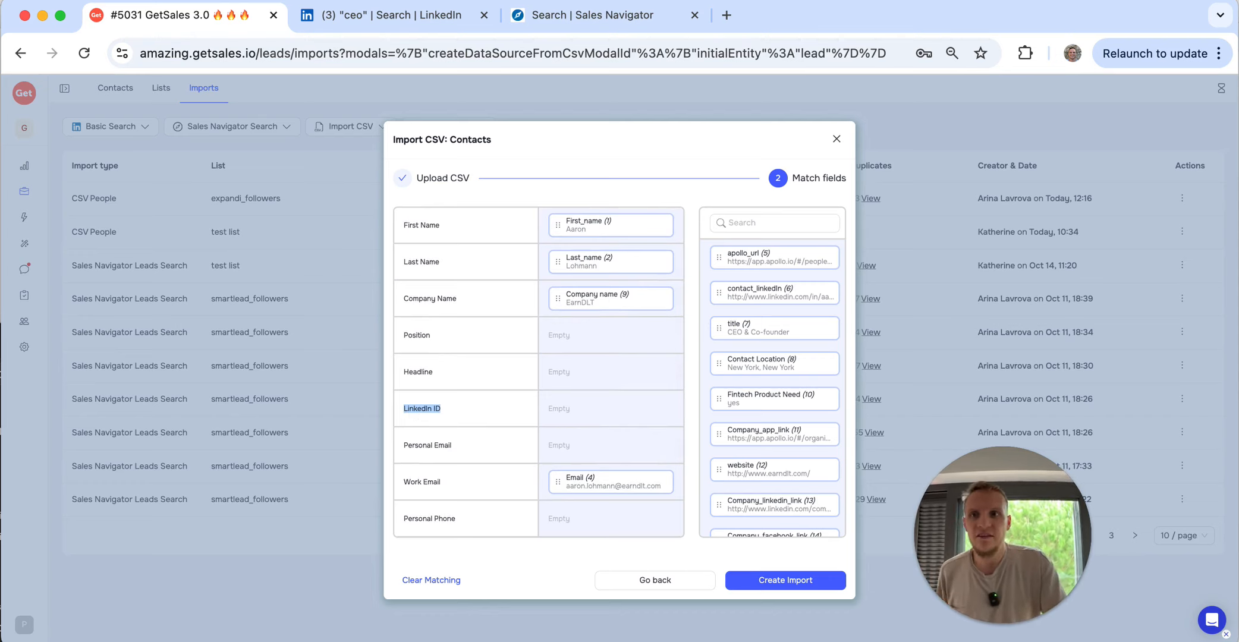
click(416, 15)
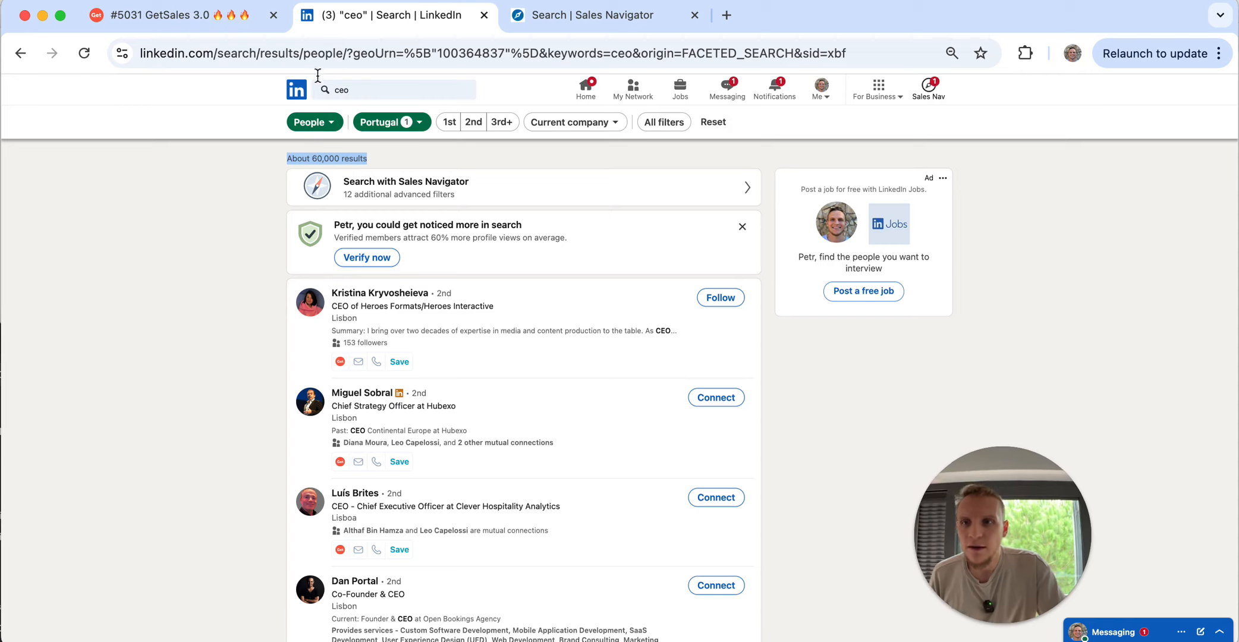
click(818, 92)
click(702, 137)
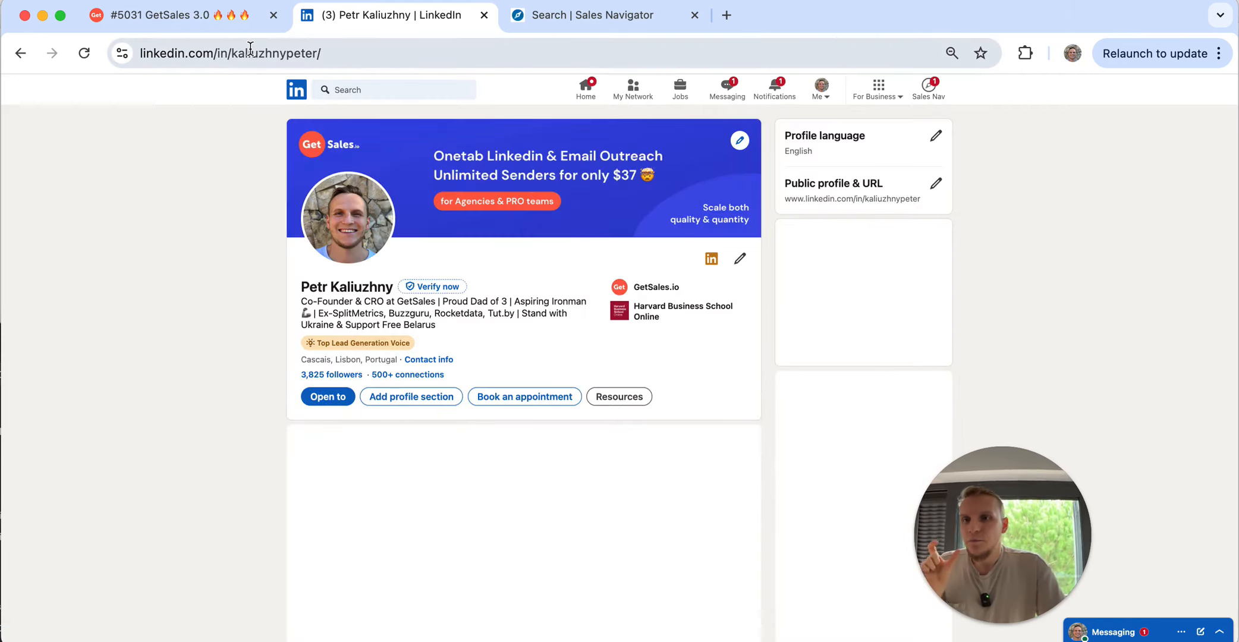
click(251, 50)
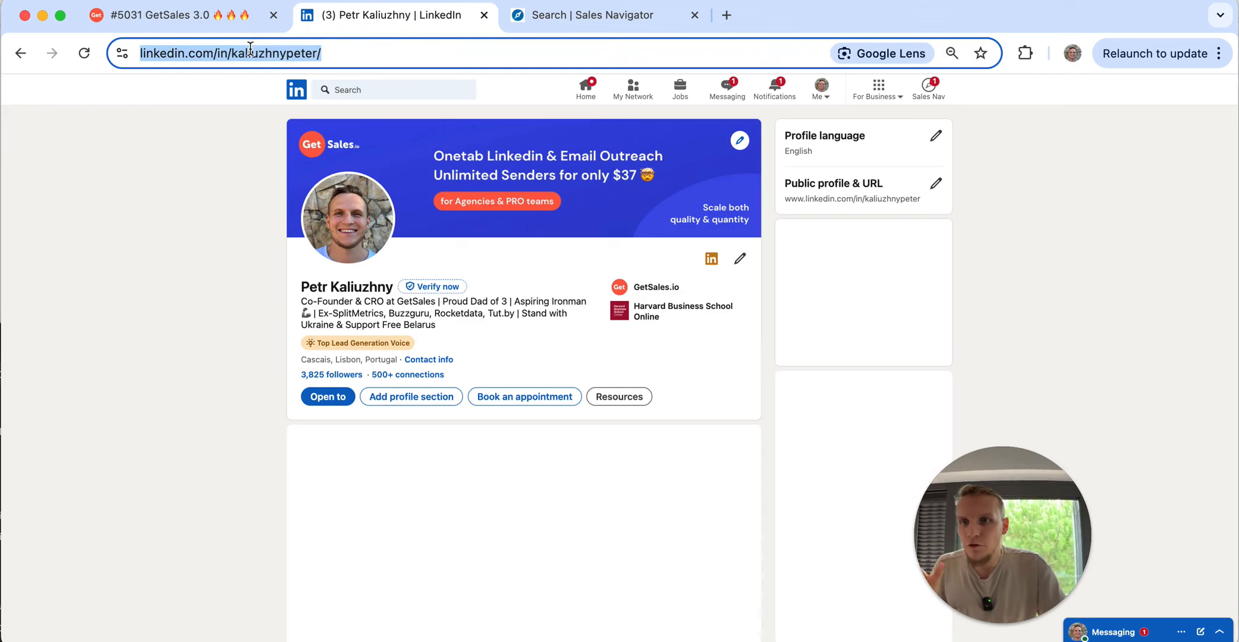
click(369, 53)
drag(422, 53, 125, 56)
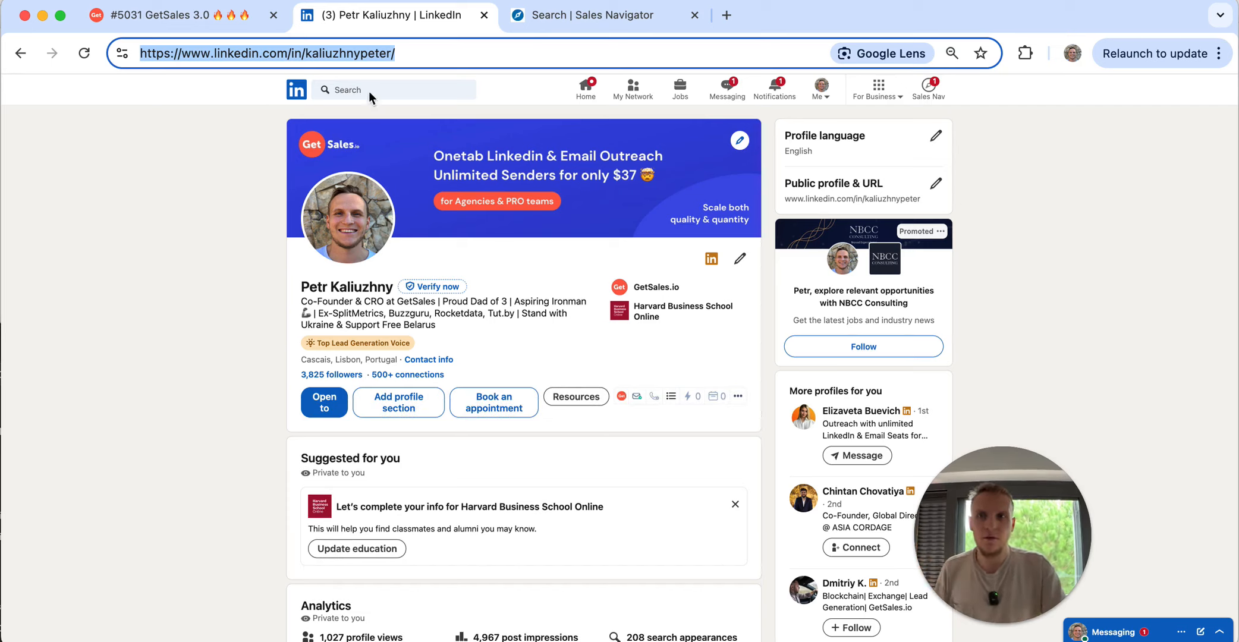
click(414, 53)
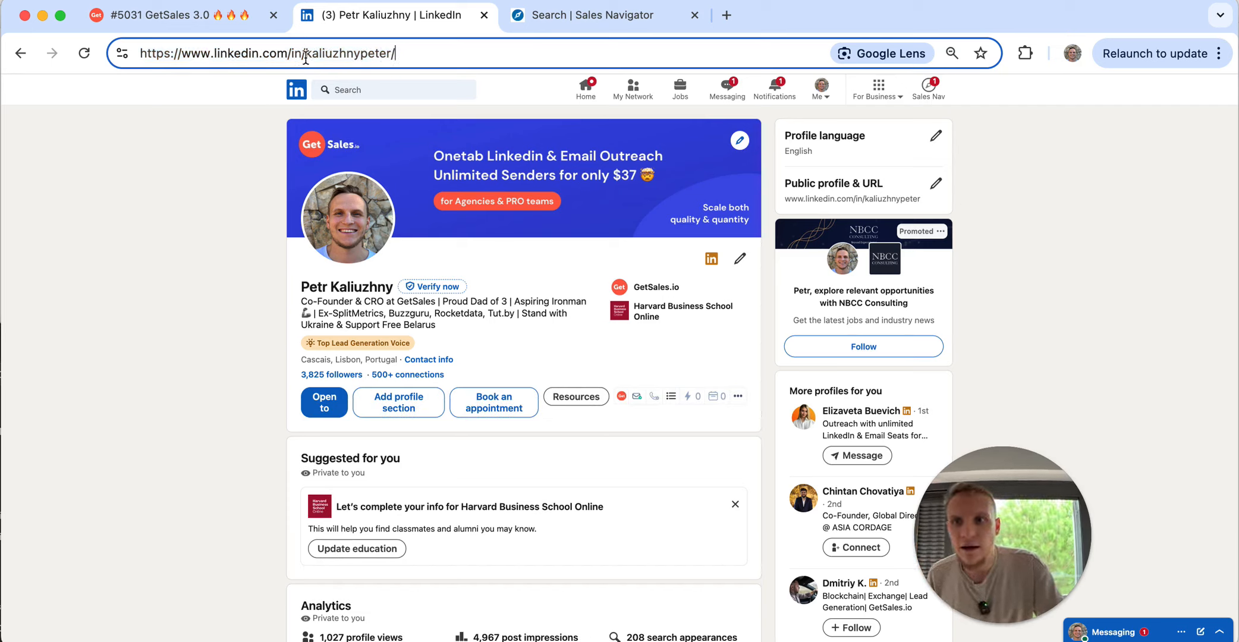
drag(305, 54, 399, 54)
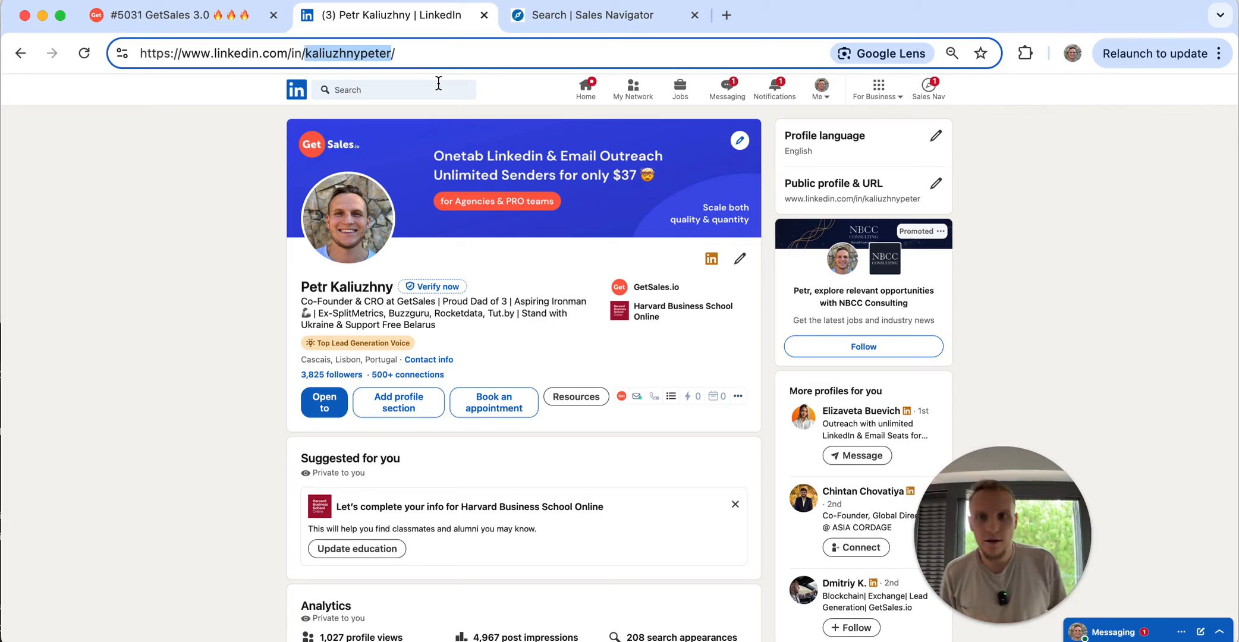
- Return to the GetSales field matching and assign the contact_linkedin column to the LinkedIn ID field
click(255, 23)
click(566, 403)
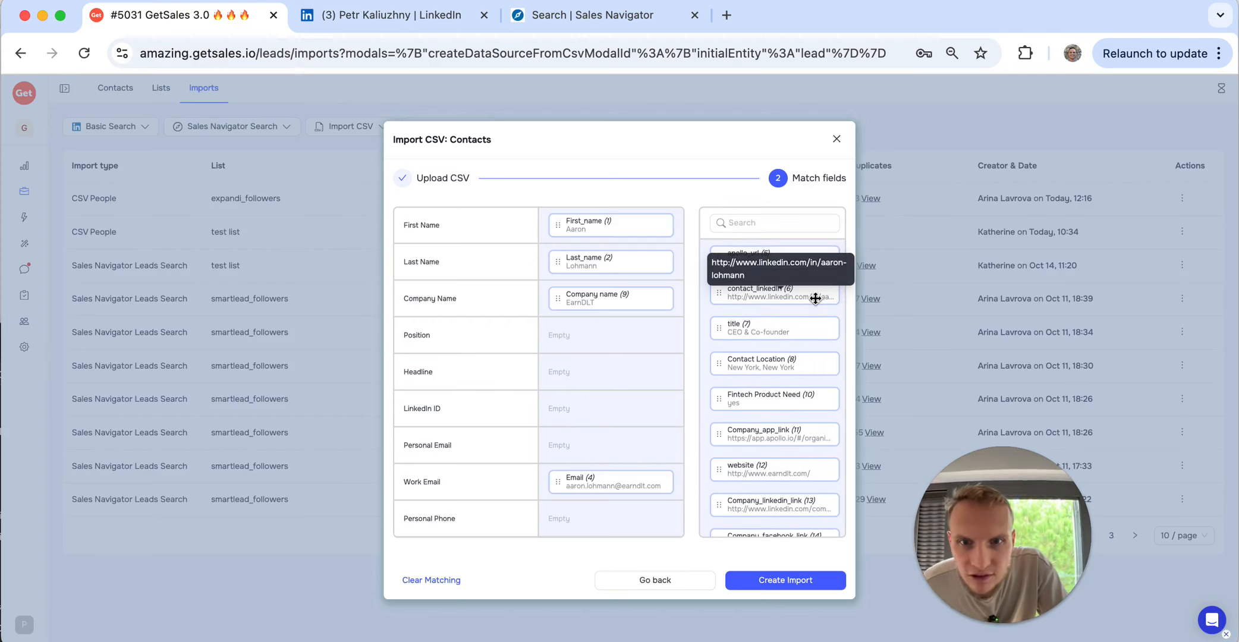
drag(811, 297, 621, 411)
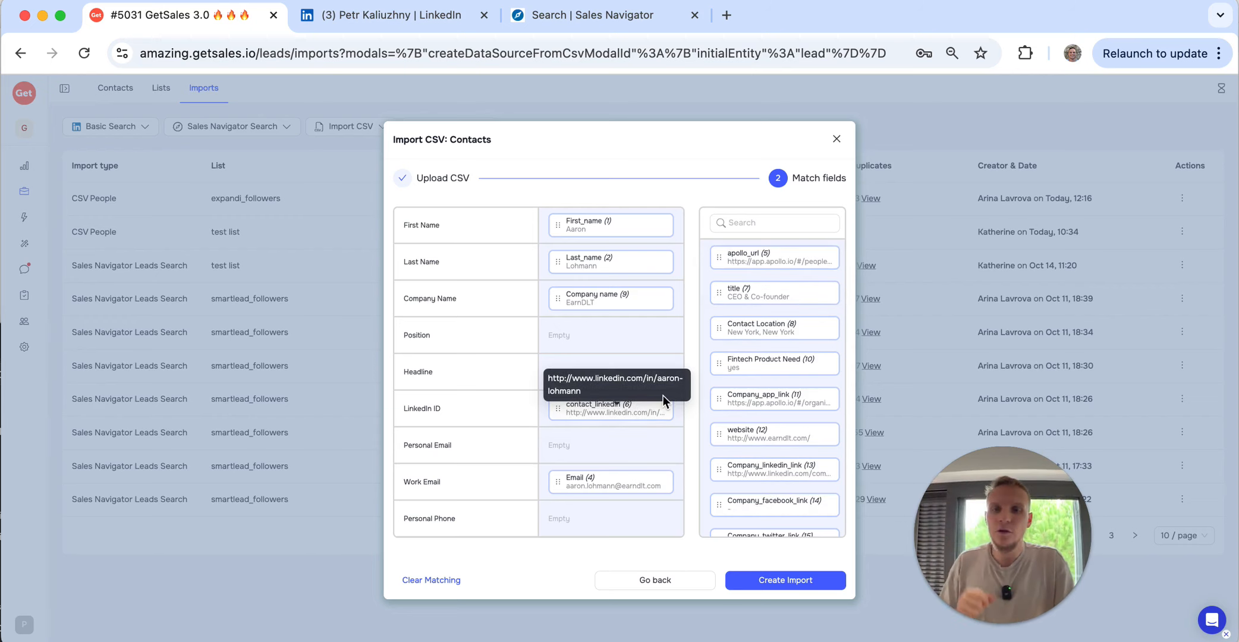
- Match the title column from the CSV to the Position contact field
scroll(615, 352, up, 2)
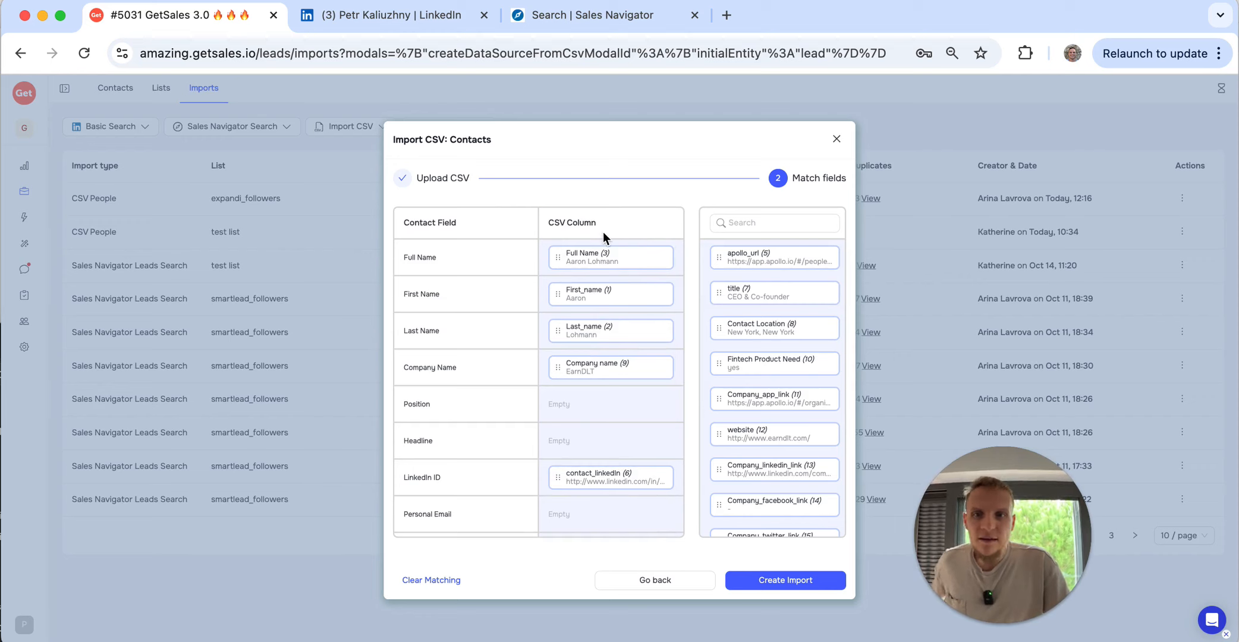
scroll(599, 303, down, 3)
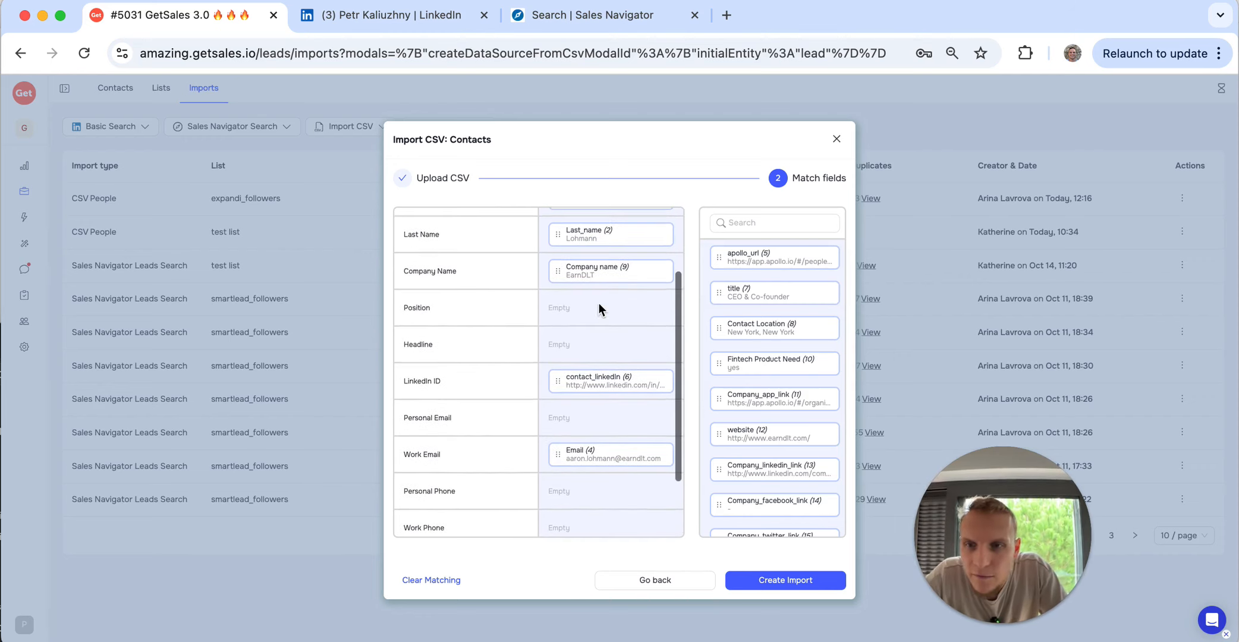
drag(772, 292, 619, 300)
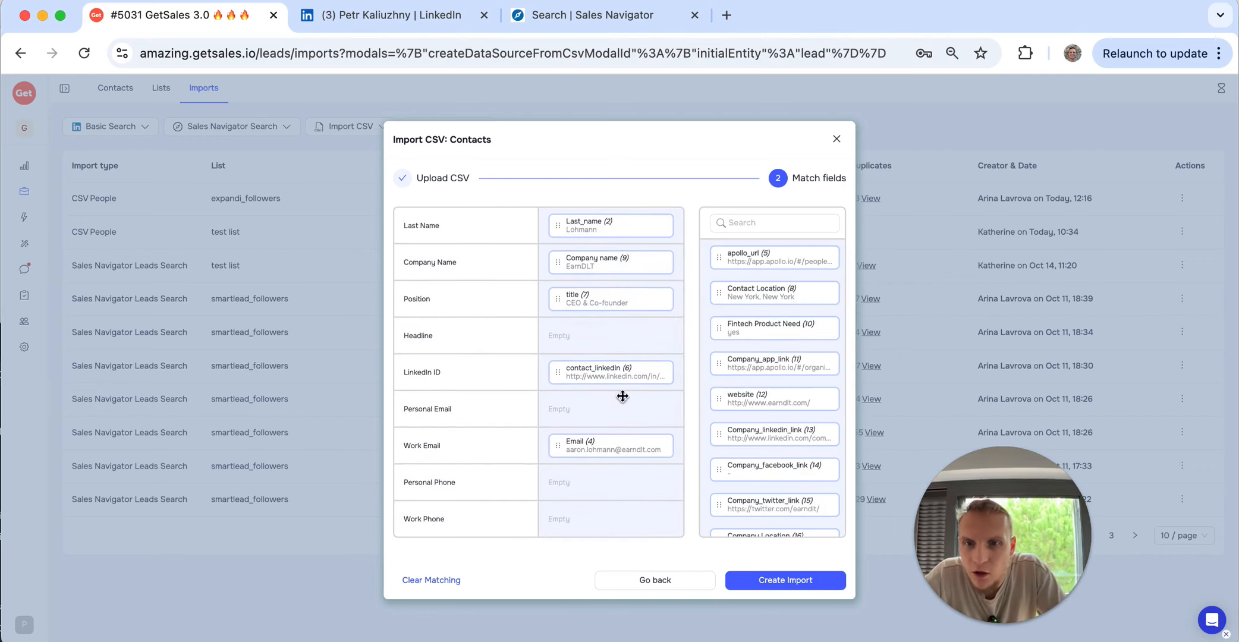
- Examine all contact fields against the CSV columns that are still unmatched
scroll(622, 396, down, 2)
scroll(620, 389, up, 5)
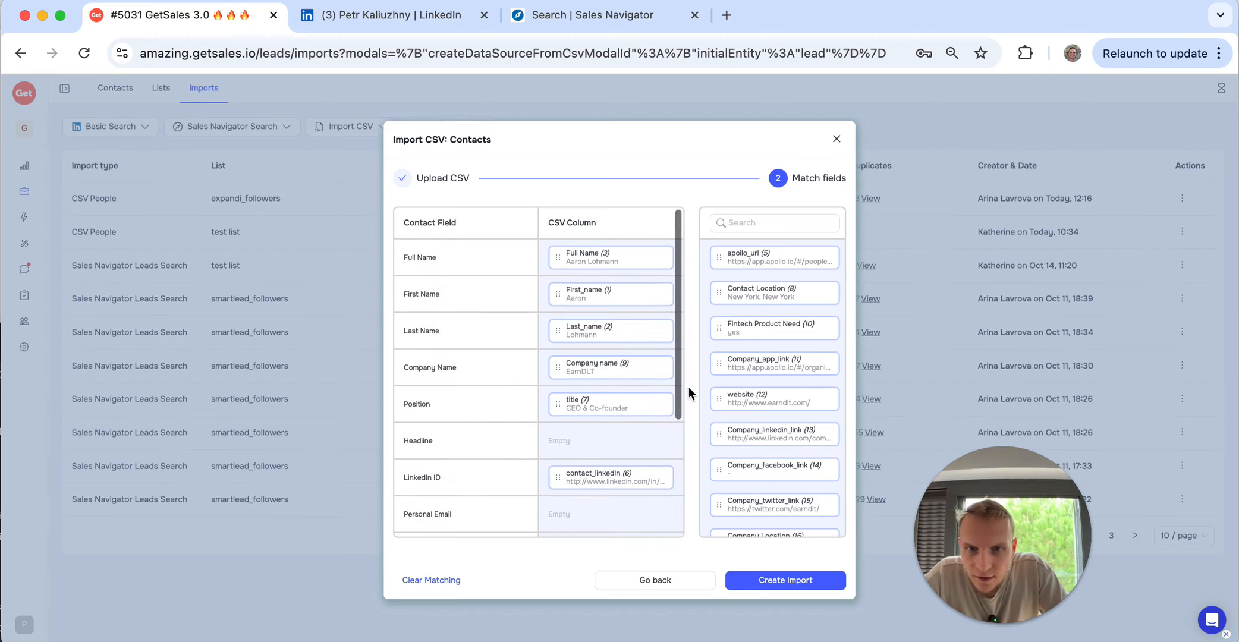
scroll(799, 398, down, 3)
scroll(654, 404, down, 1)
scroll(641, 407, up, 1)
scroll(641, 408, down, 2)
scroll(641, 406, up, 1)
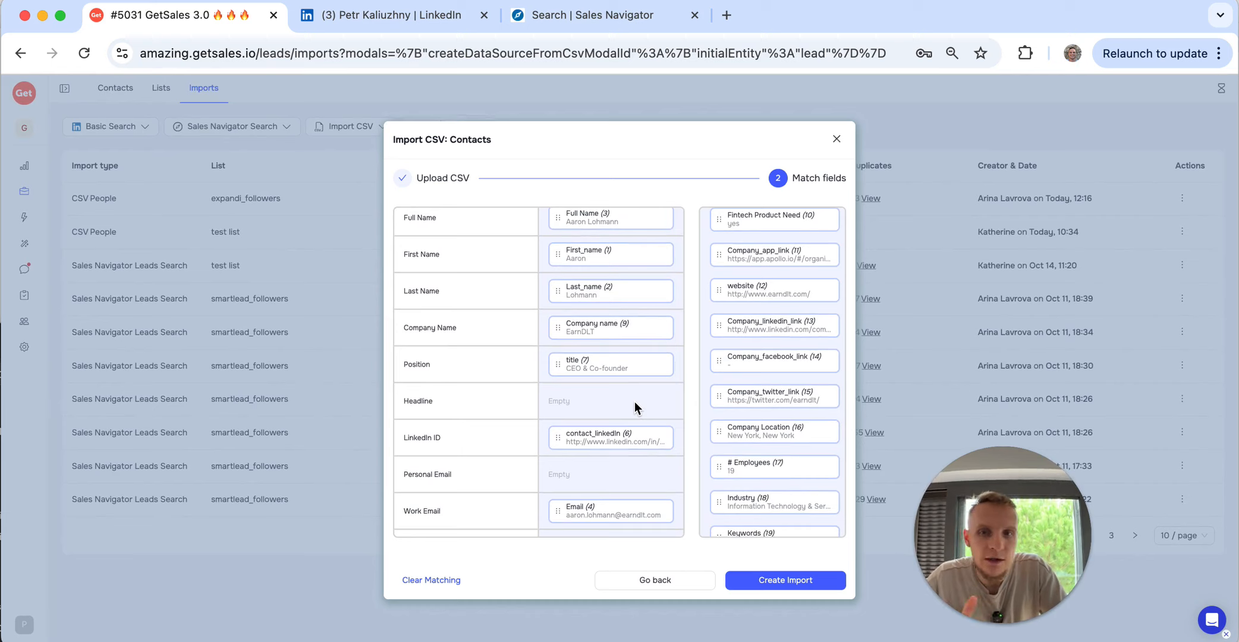
scroll(617, 394, down, 4)
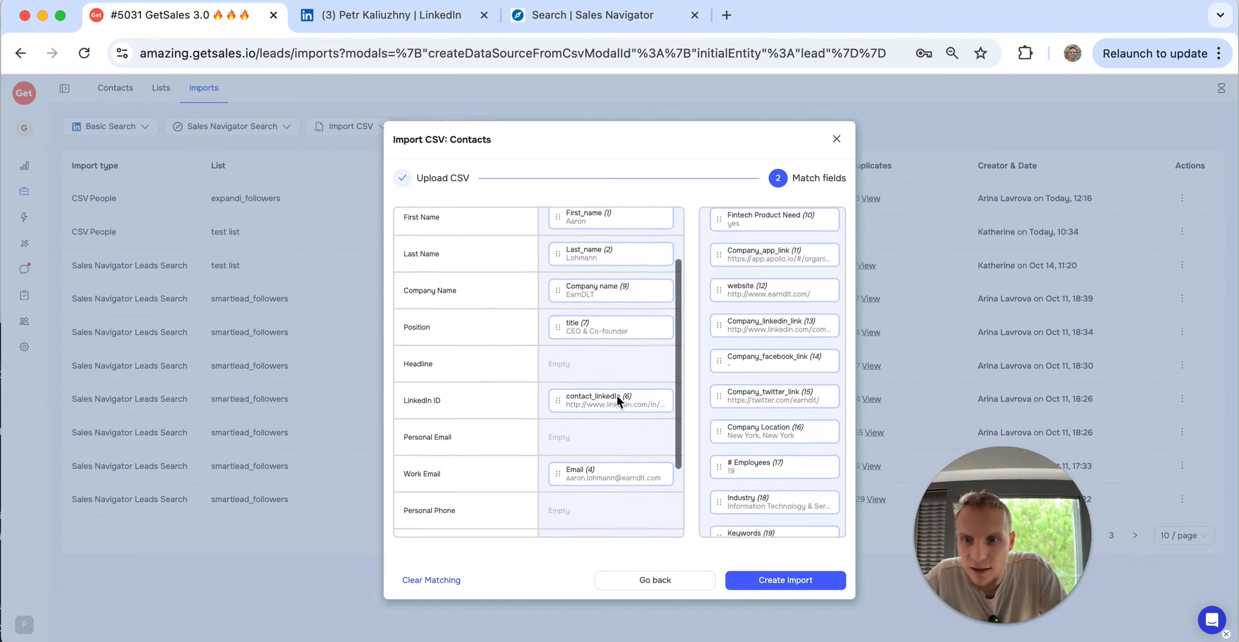
scroll(617, 396, up, 3)
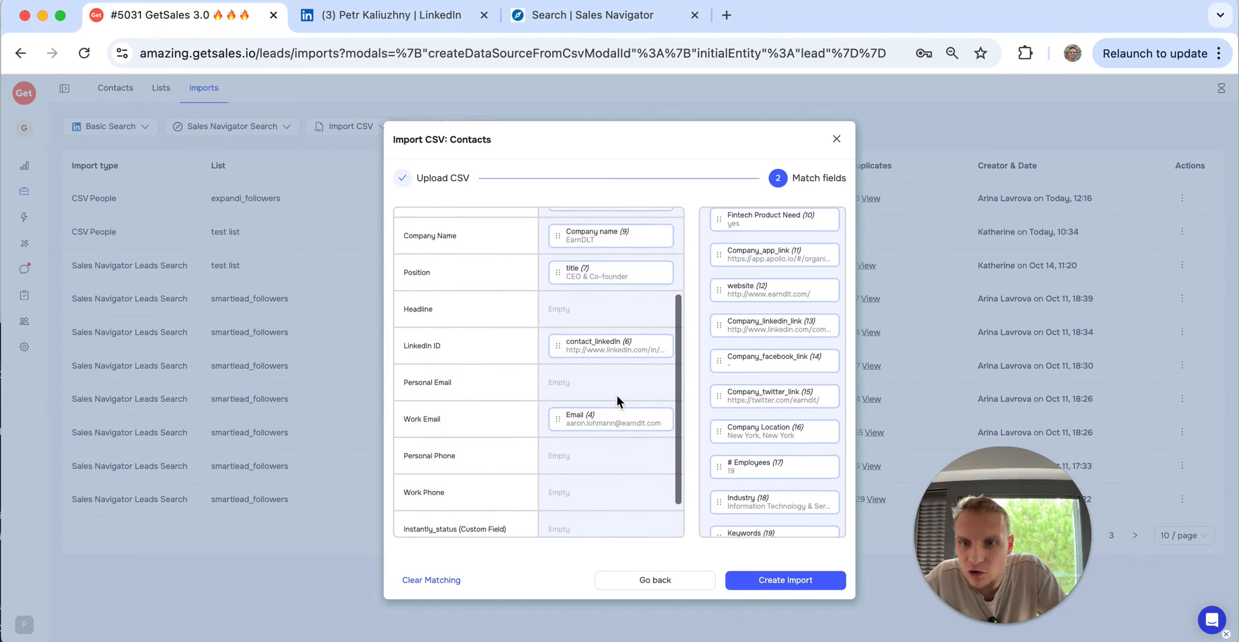
scroll(537, 488, down, 3)
scroll(538, 489, up, 3)
scroll(537, 489, down, 1)
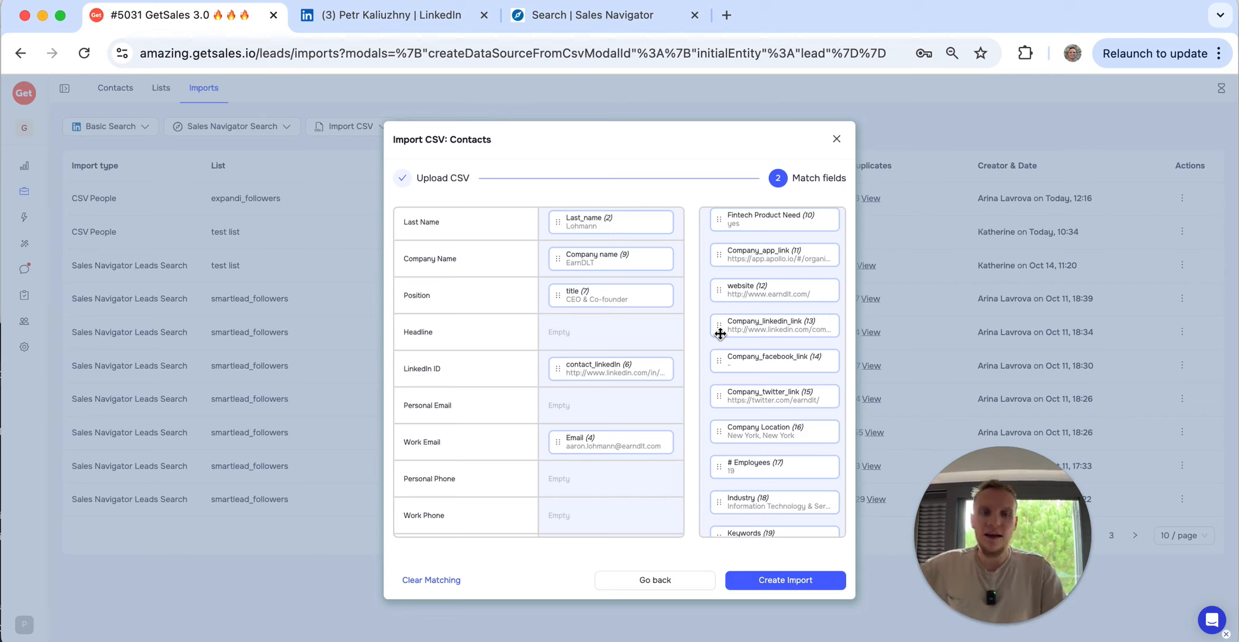
- Review the custom fields Instantly_status and test_field, and close the CSV import form without creating the import
scroll(607, 406, down, 1)
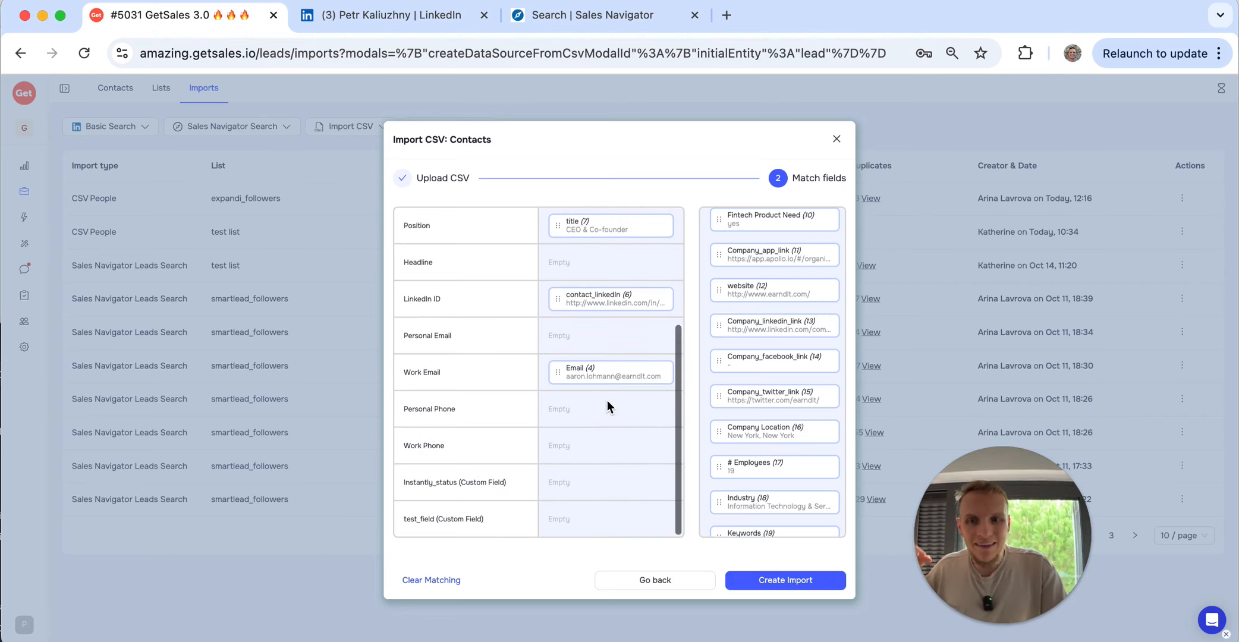
drag(527, 483, 493, 522)
drag(513, 484, 413, 484)
drag(781, 294, 758, 413)
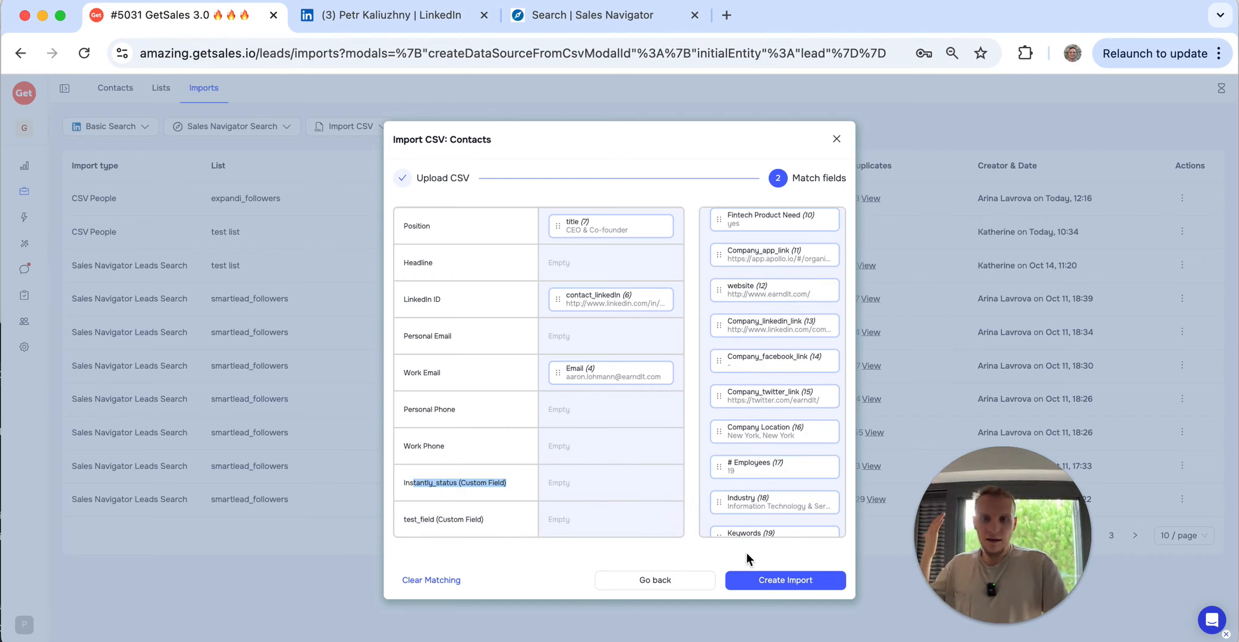
click(837, 138)
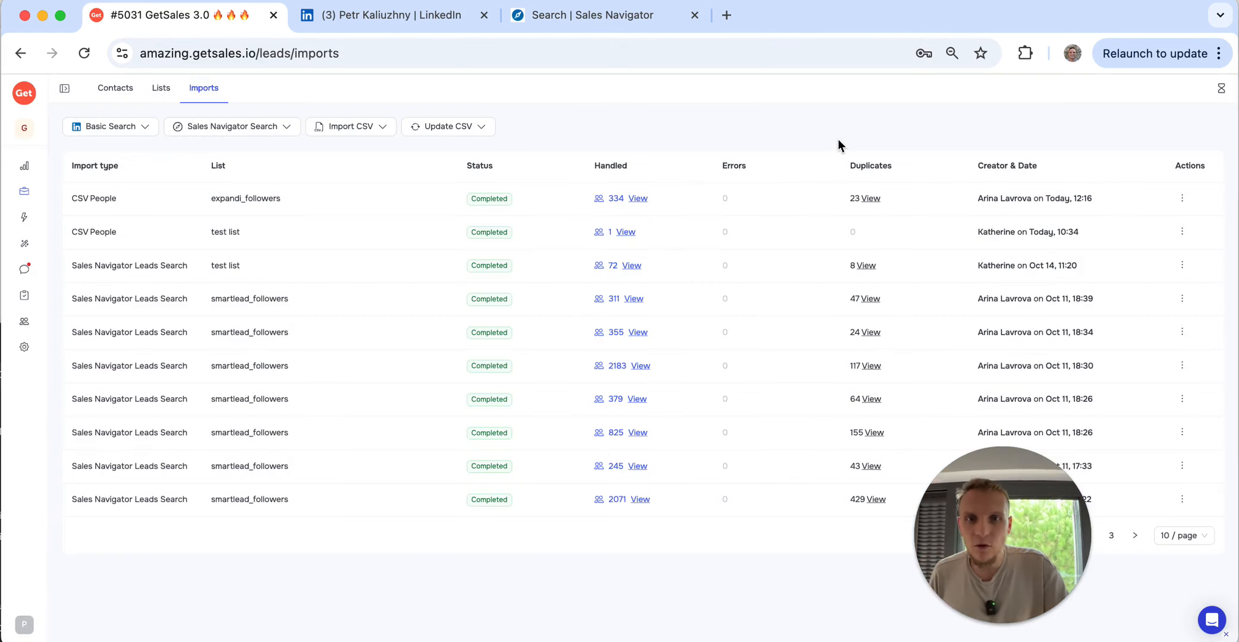
- View the handled contacts and the duplicates of the completed expandi_followers CSV import, closing each results window
click(621, 202)
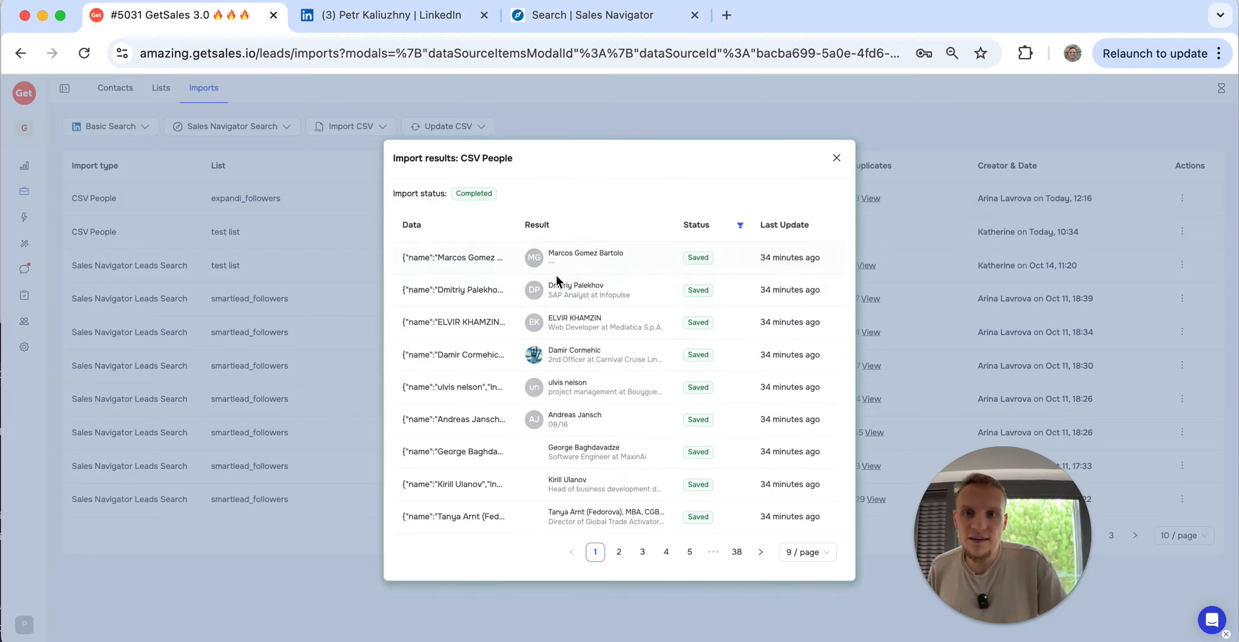
drag(574, 254, 625, 254)
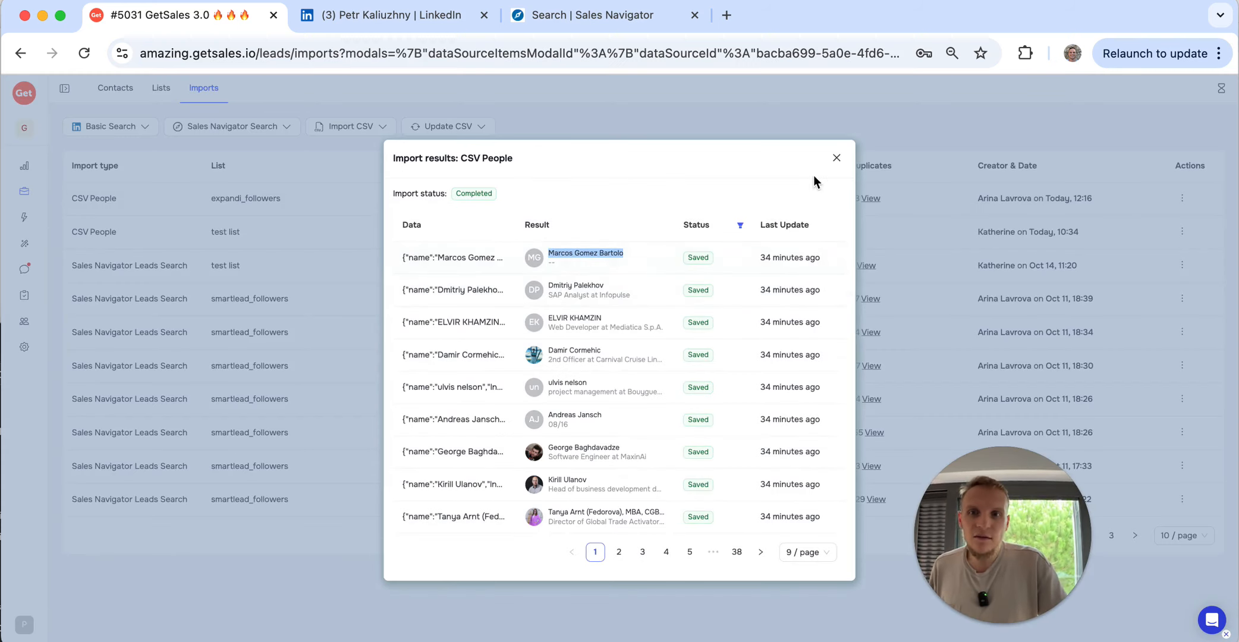
click(836, 158)
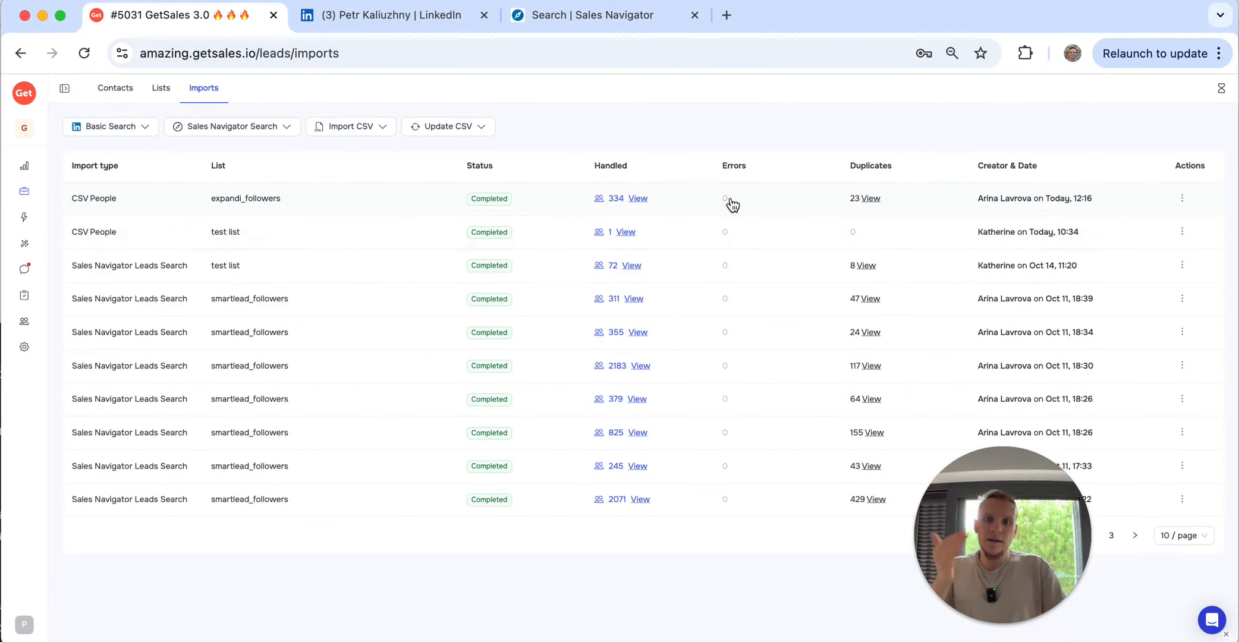
click(867, 199)
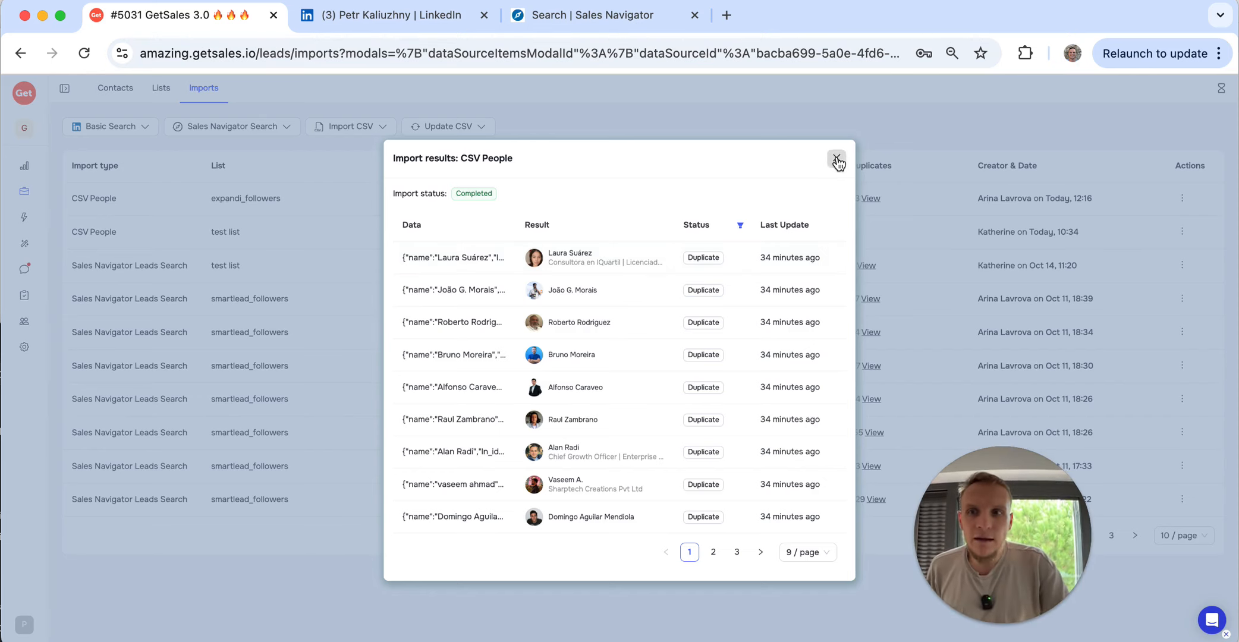
click(837, 159)
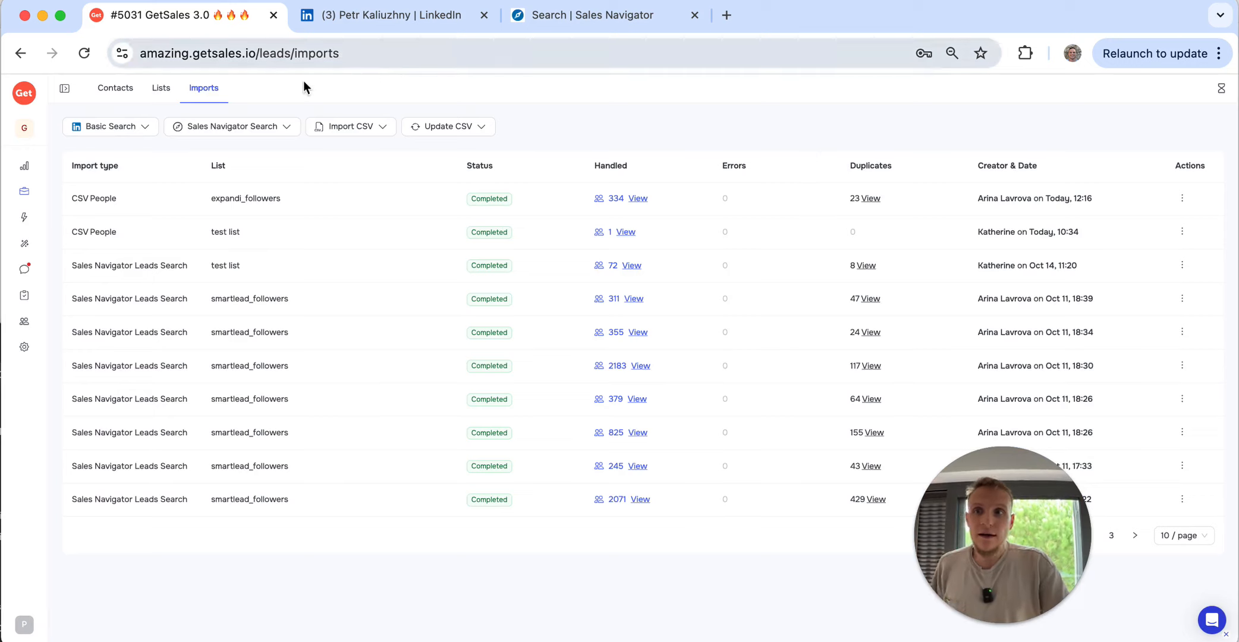
- View the lists overview, and filter the contacts by the list waalaxy_followers
click(161, 89)
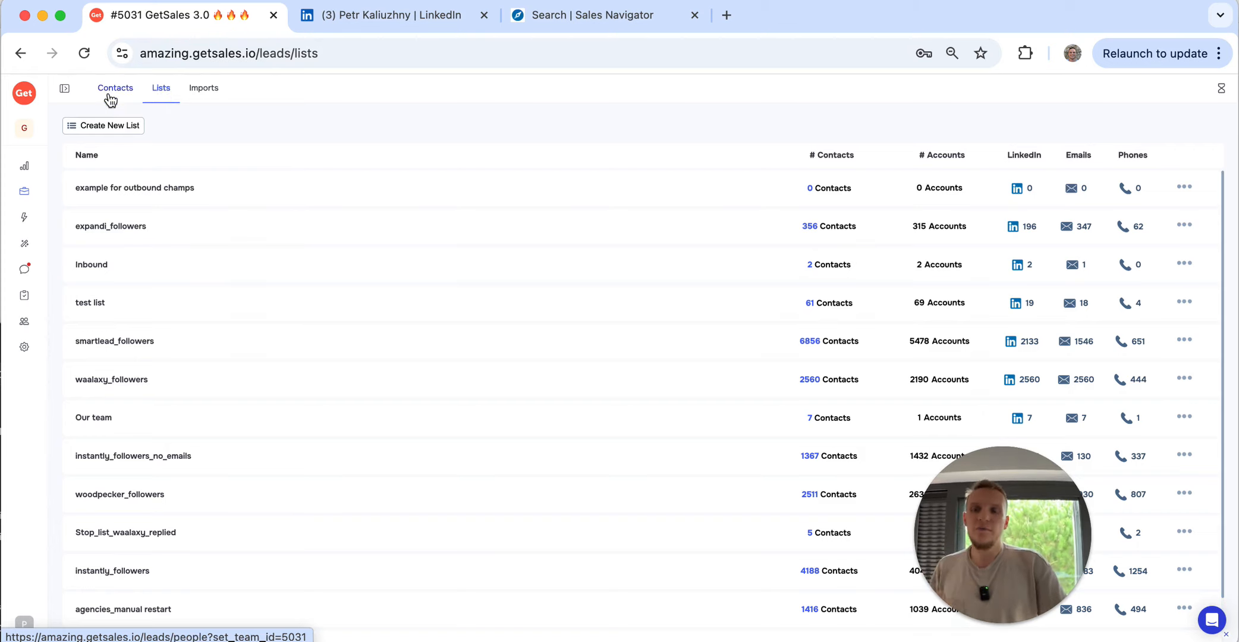
click(110, 95)
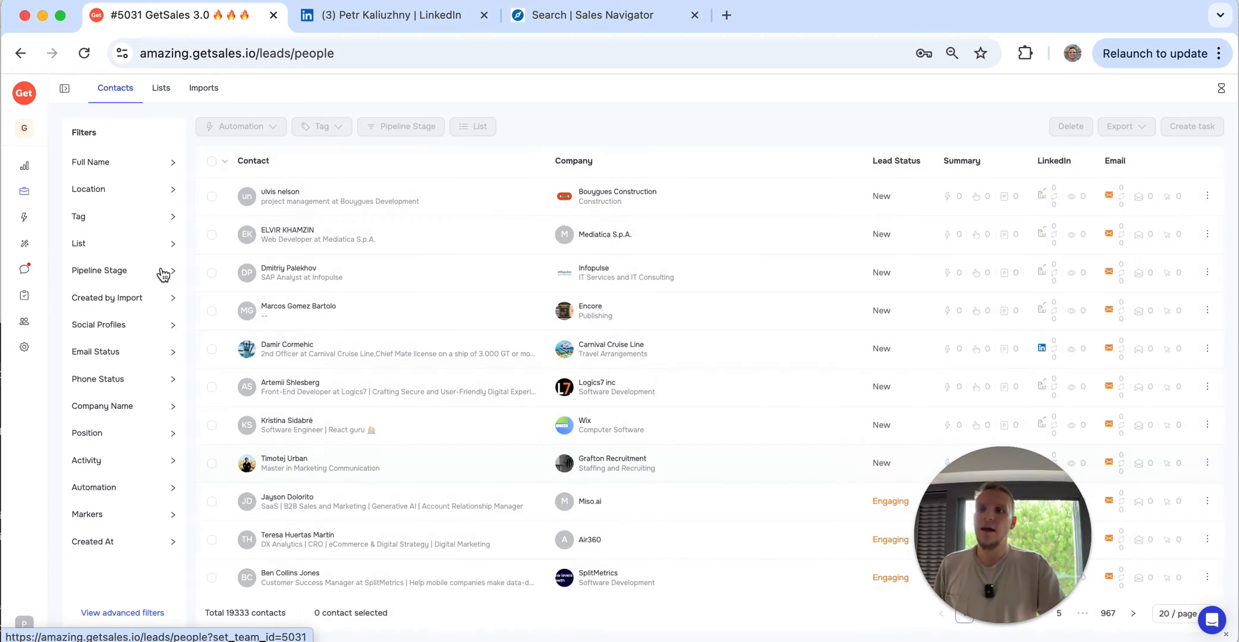
click(132, 250)
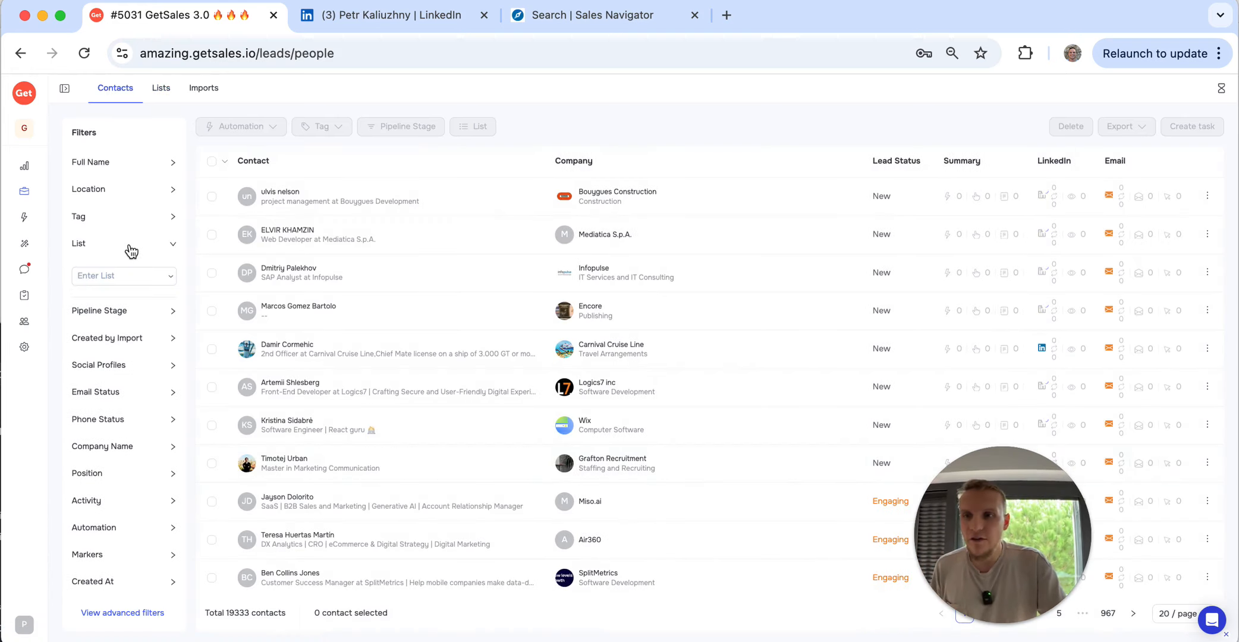
click(120, 281)
scroll(122, 345, down, 10)
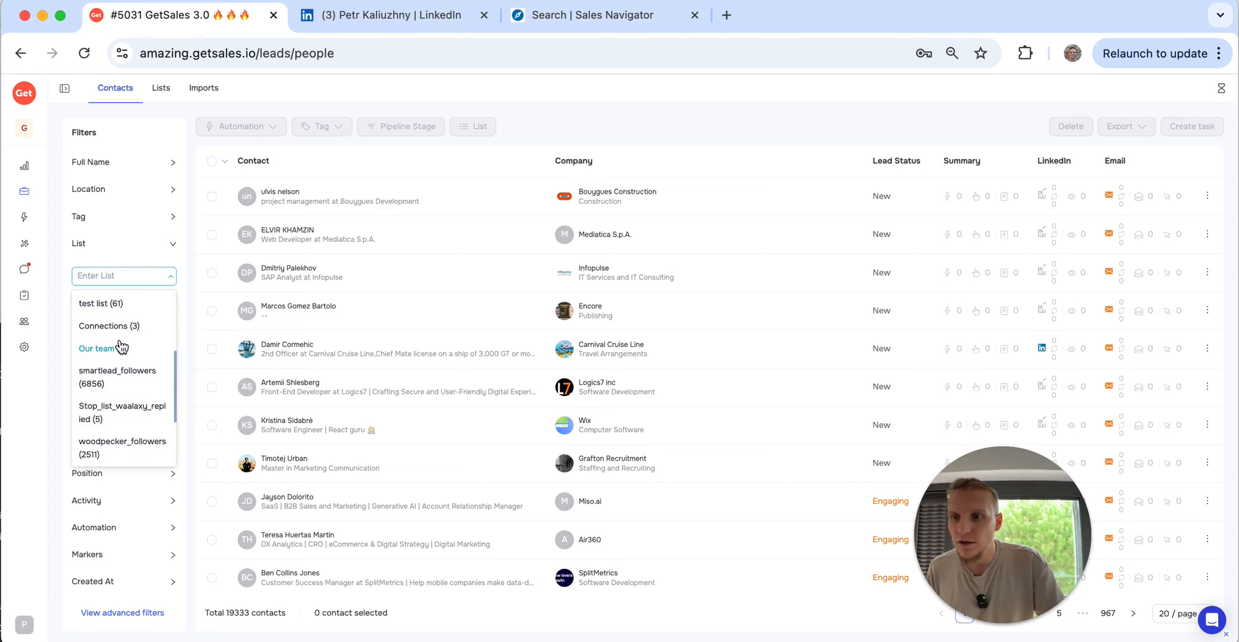
click(110, 424)
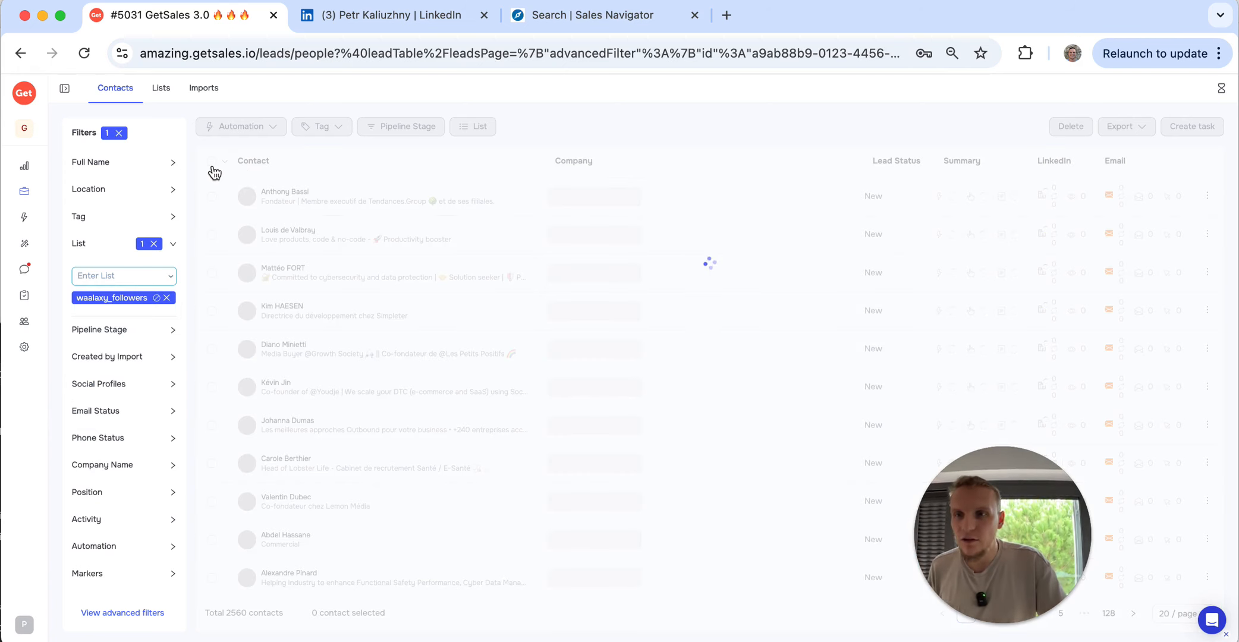
- Look at the advanced selection by number of contacts without applying it, and show 100 contacts per page
mouse_move(213, 165)
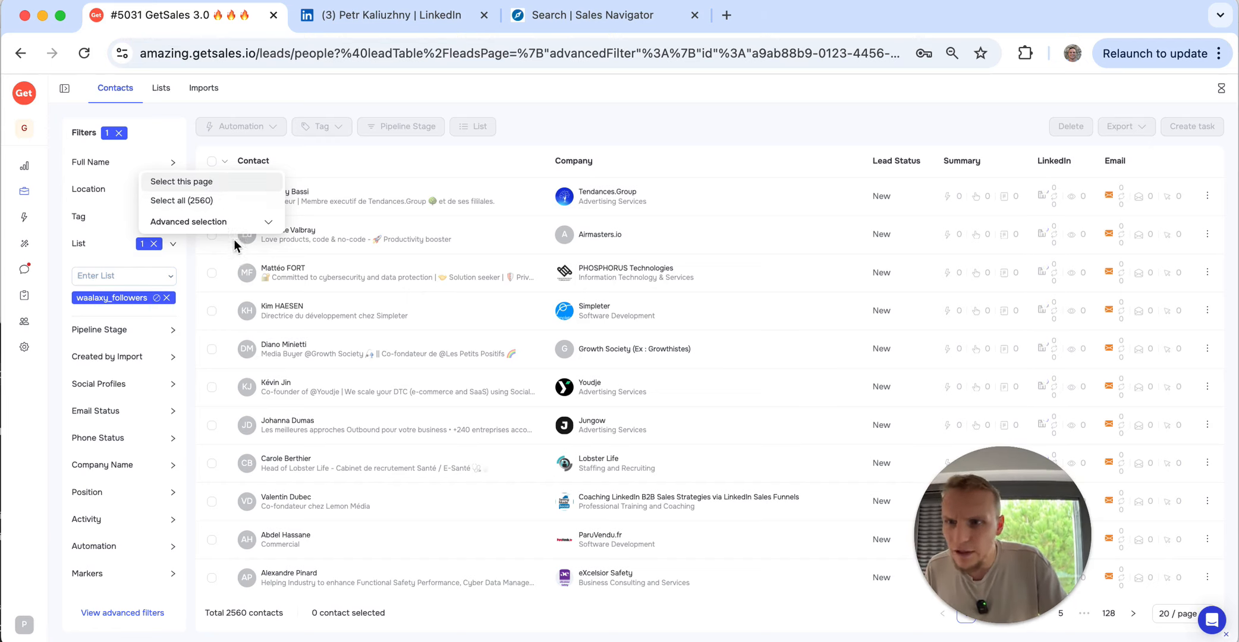
click(241, 224)
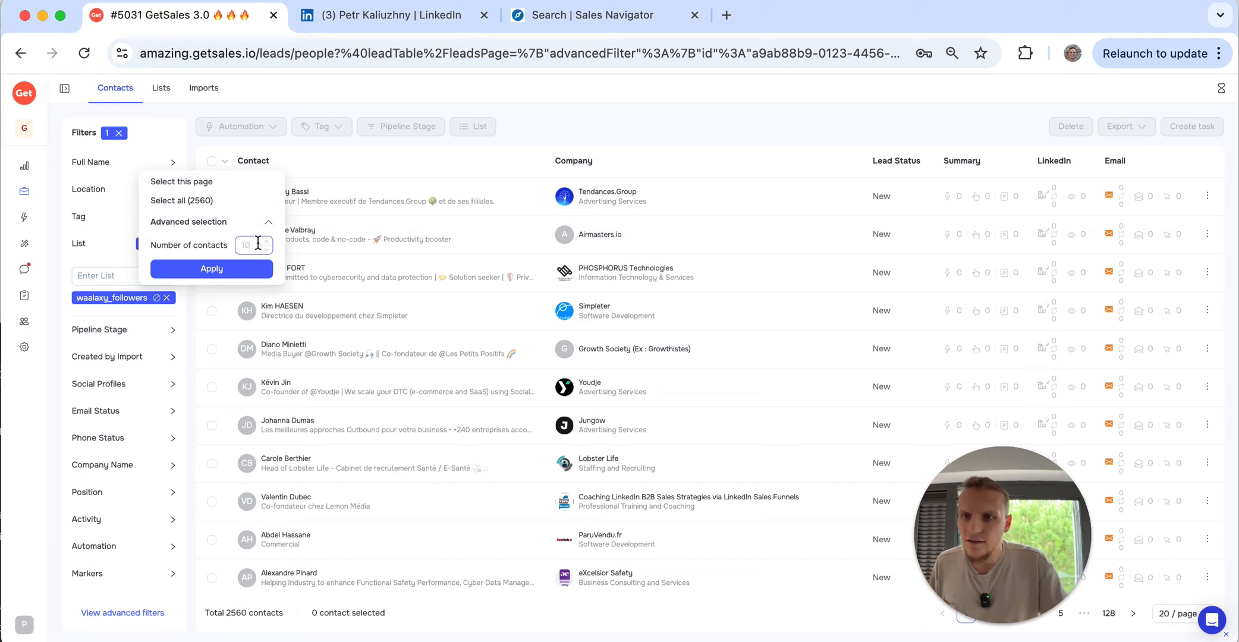
click(240, 244)
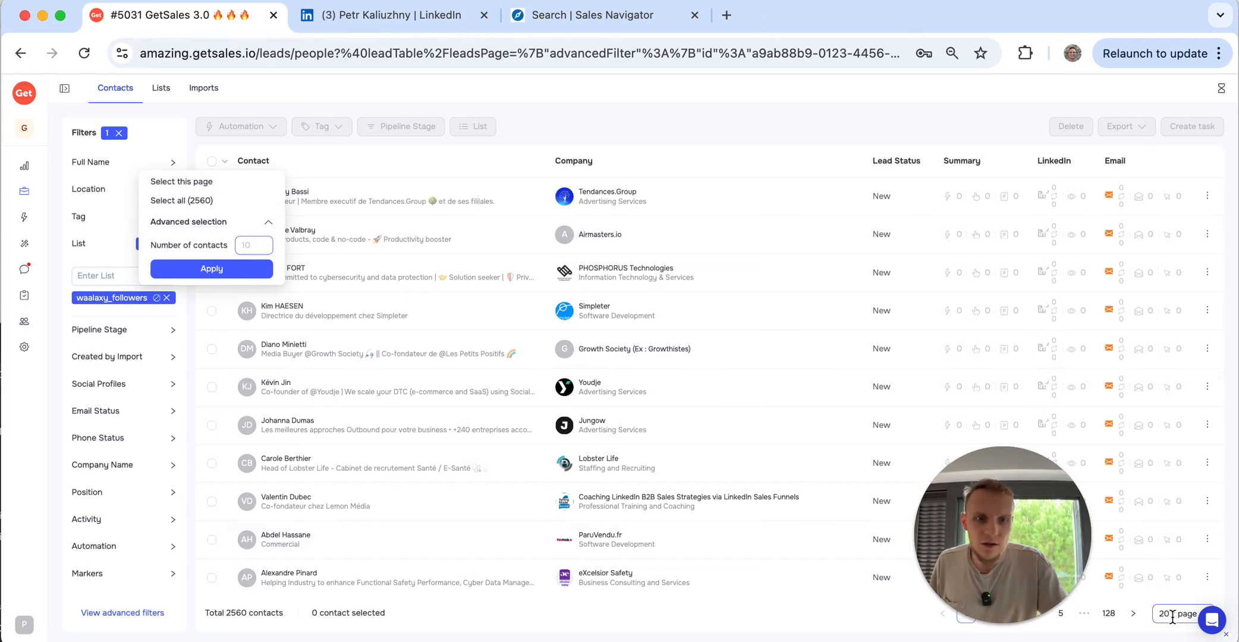
click(1170, 615)
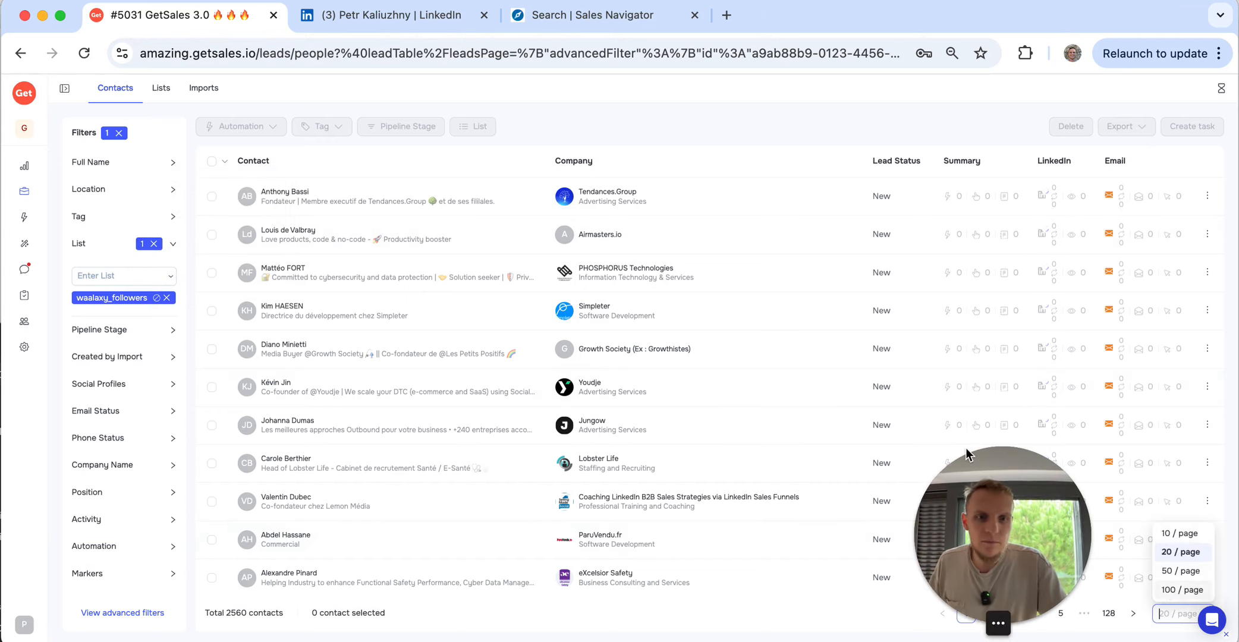
click(1177, 590)
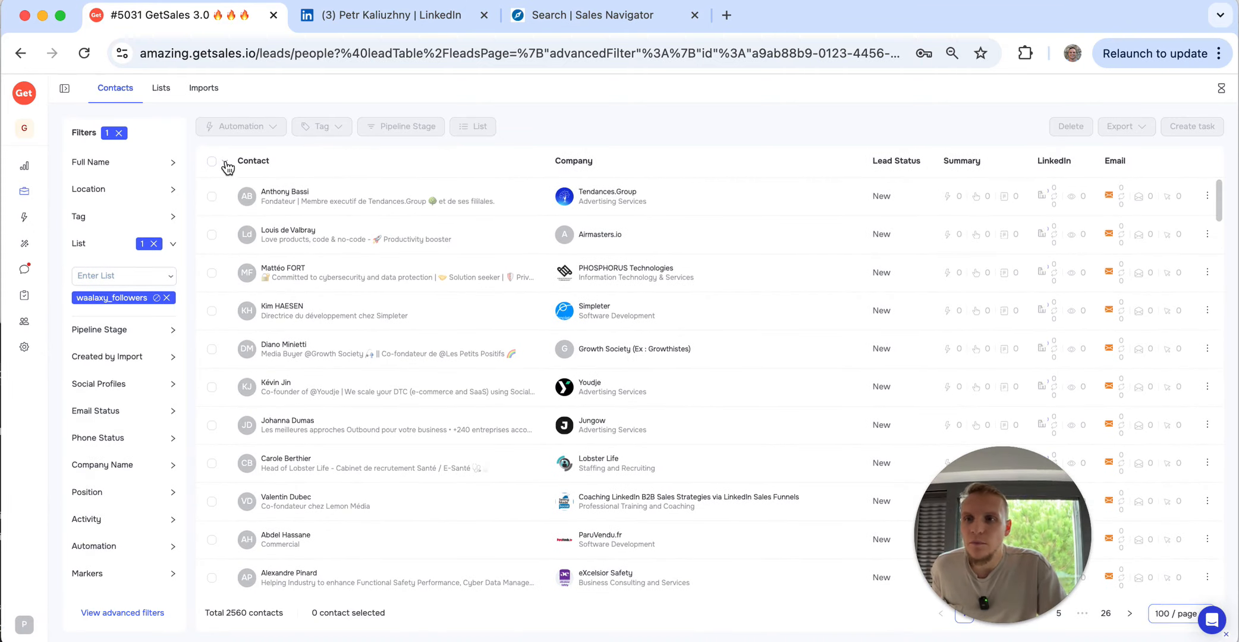
- Select all contacts on the current page of the waalaxy_followers results
click(225, 163)
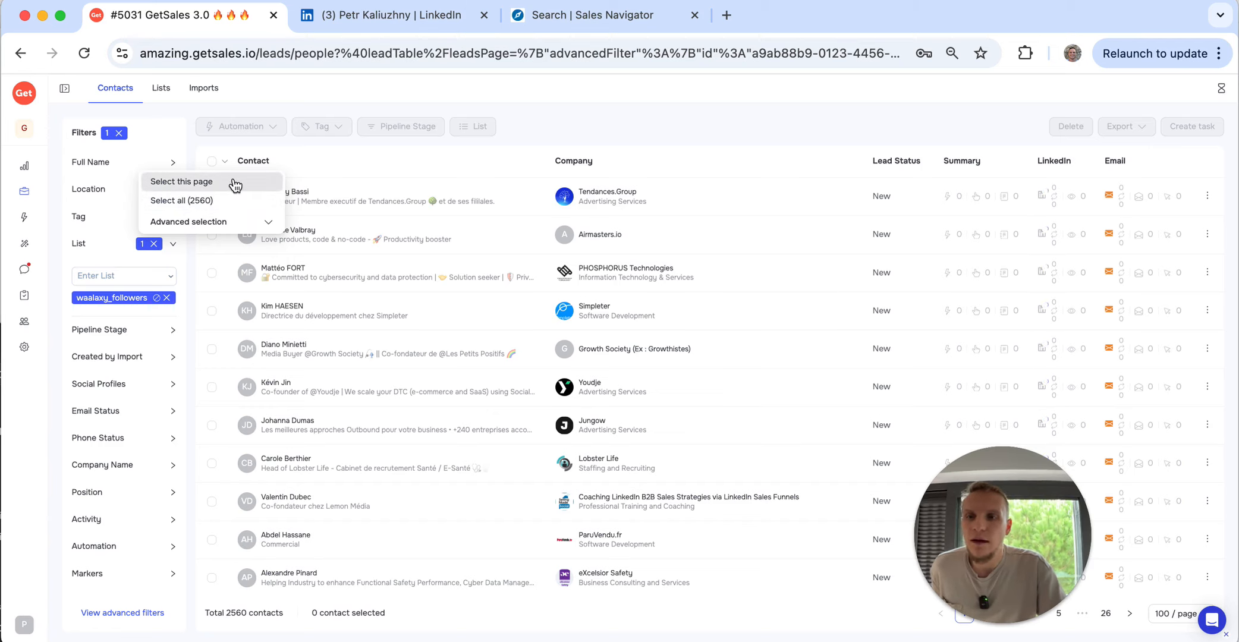
click(205, 186)
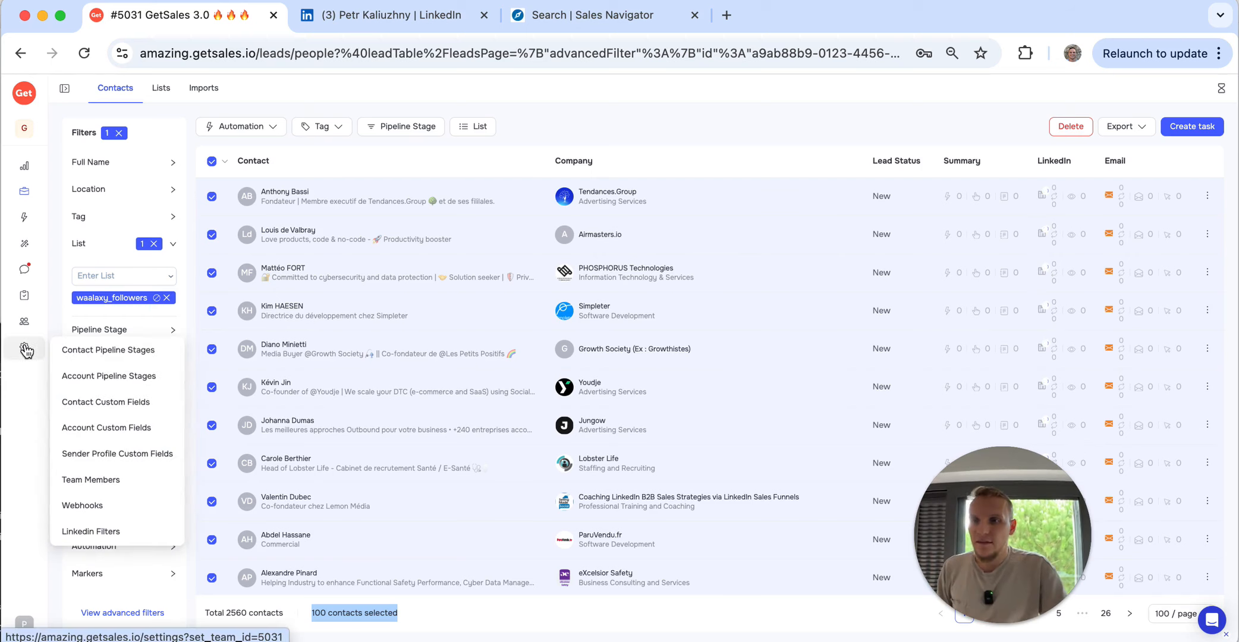
- View the contact custom fields in the team settings, and look at the new custom field form without creating a field
click(25, 350)
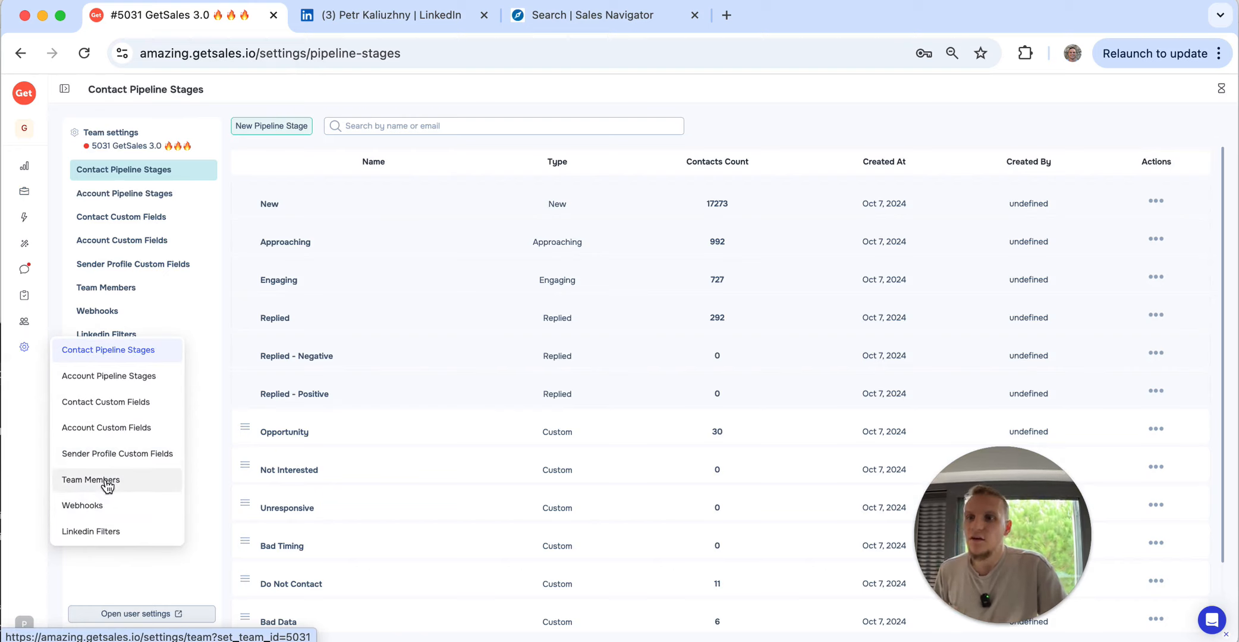
click(126, 410)
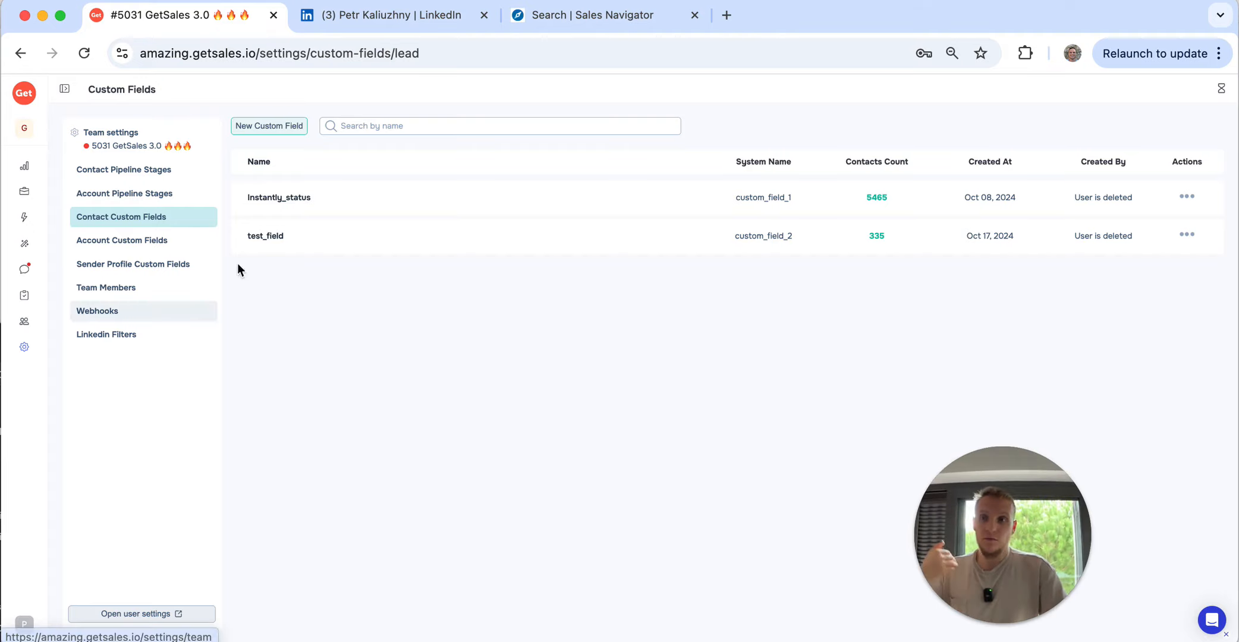
click(298, 128)
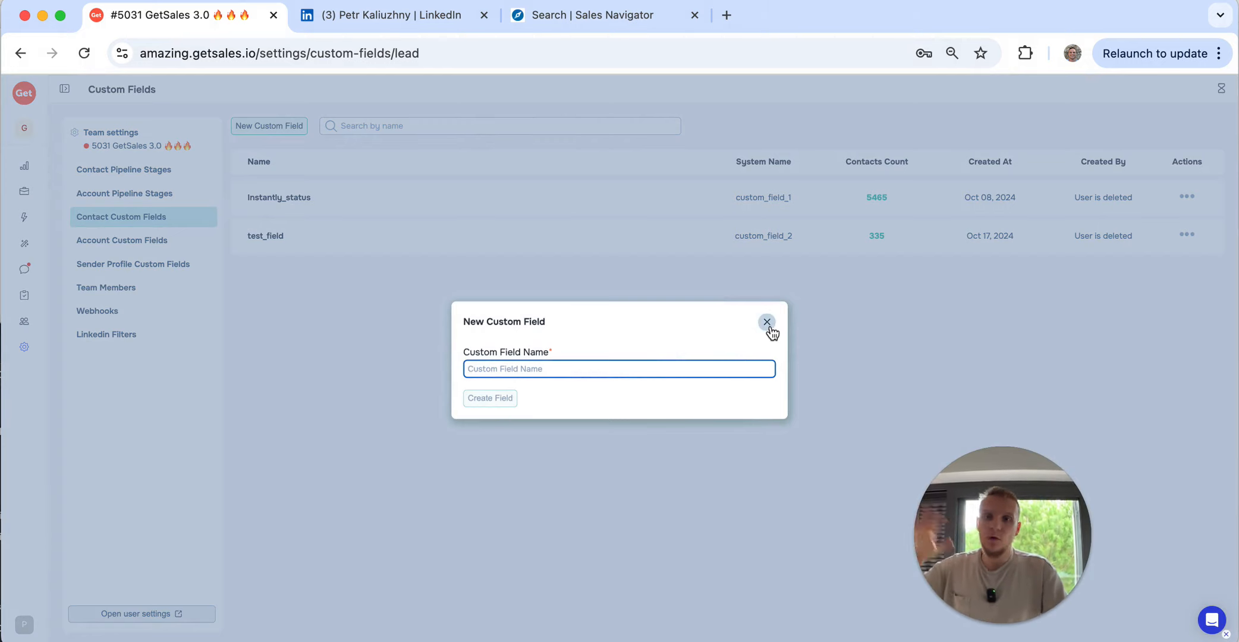
click(767, 324)
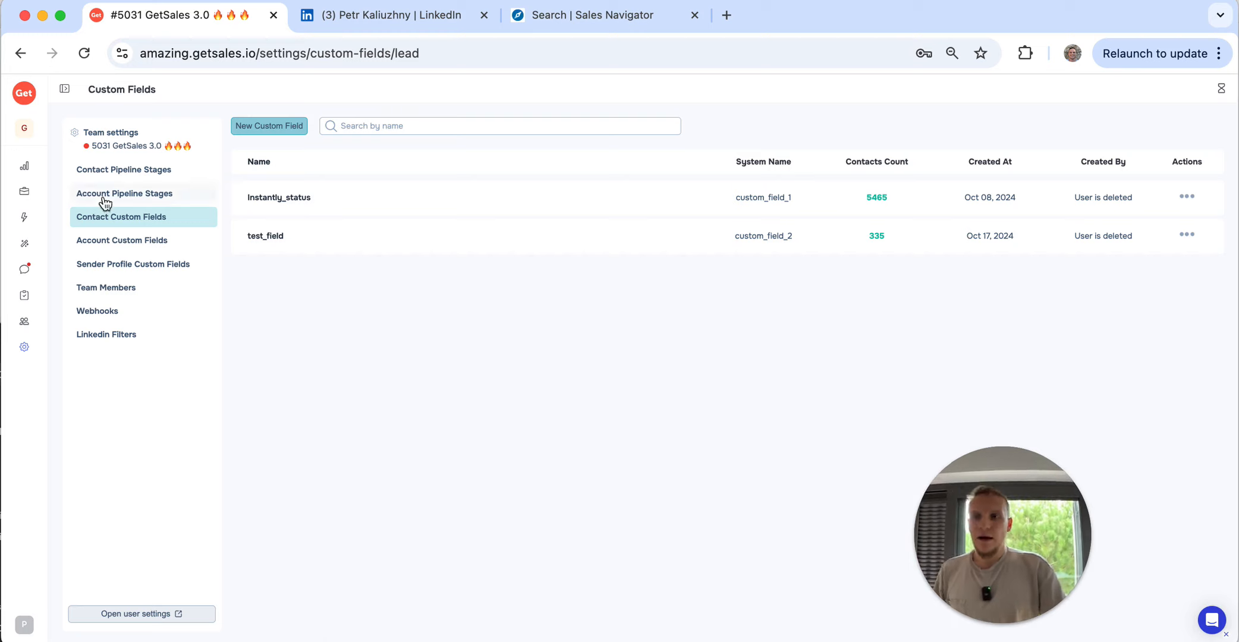
- Return to the imports overview, and narrow the browser window to reveal the GetSales extension window beside it
click(25, 194)
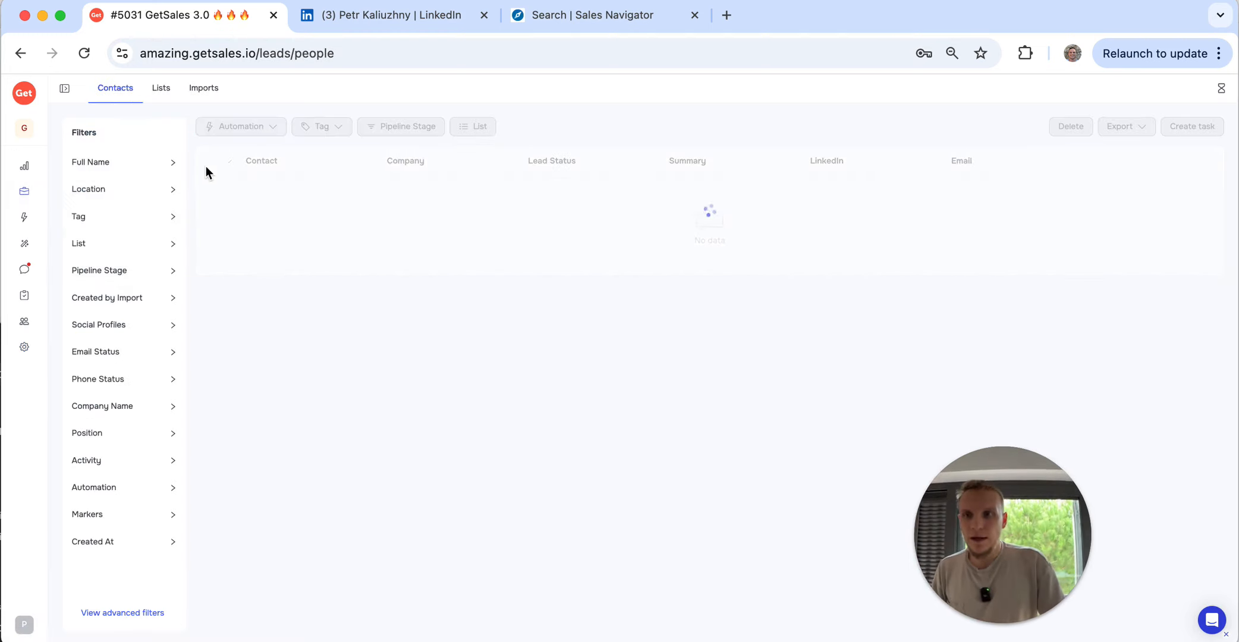
click(206, 95)
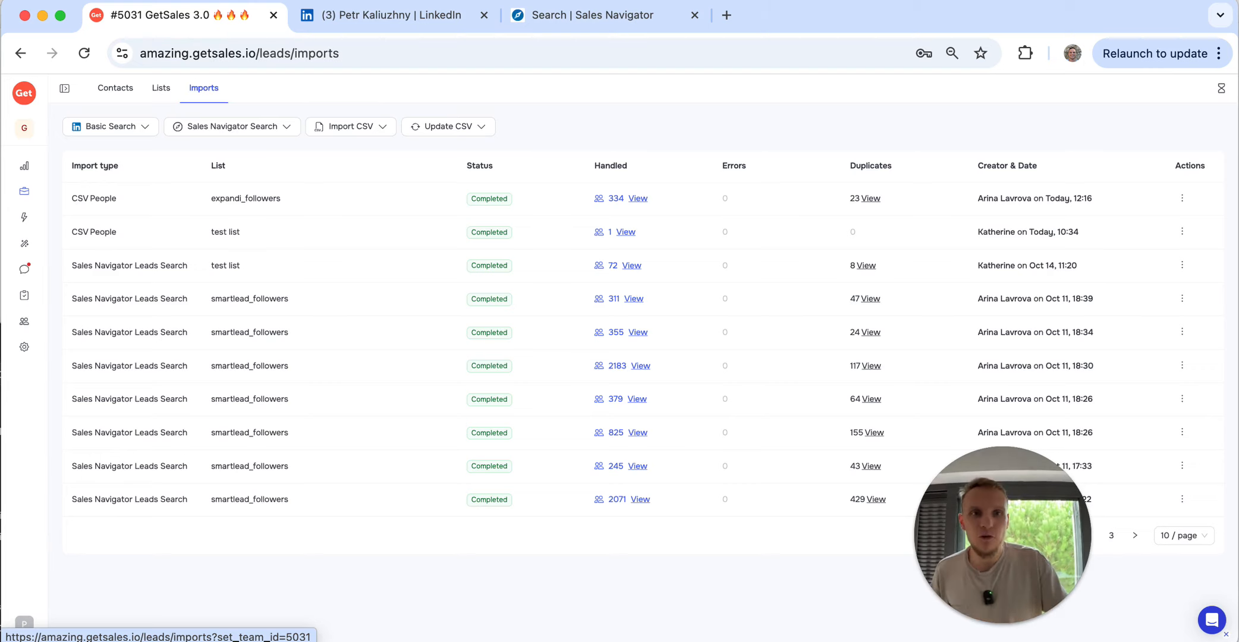
drag(1237, 22, 941, 5)
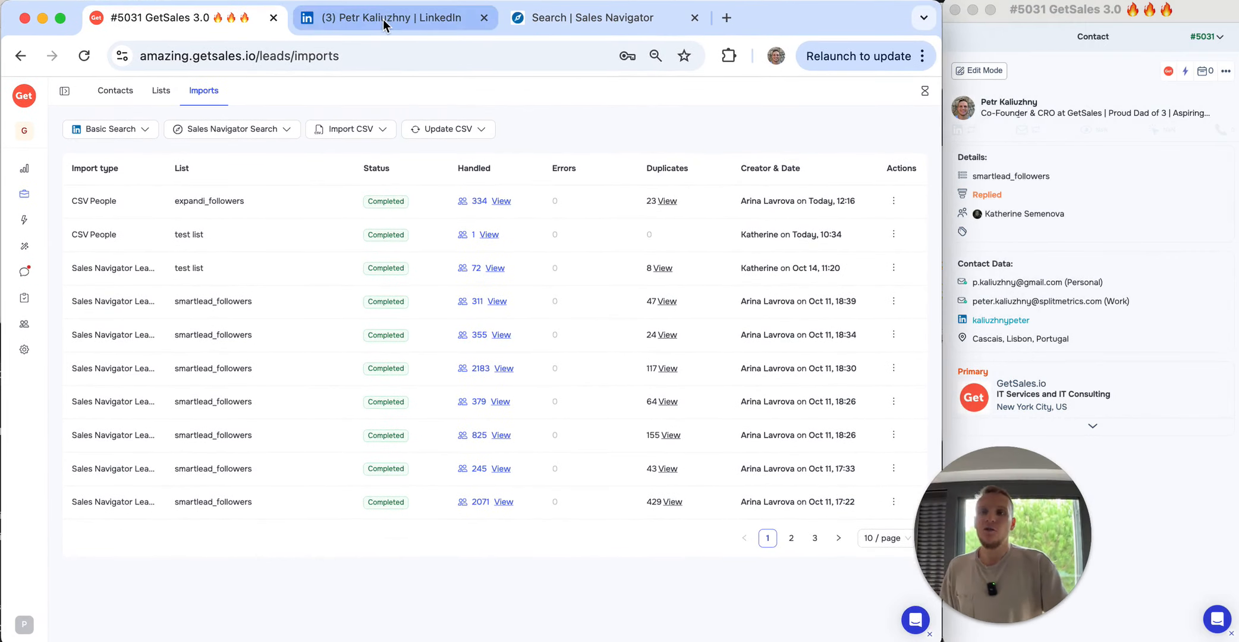
- Open the Chrome Web Store page of the GetSales extension from the GetSales account options
click(497, 25)
click(173, 18)
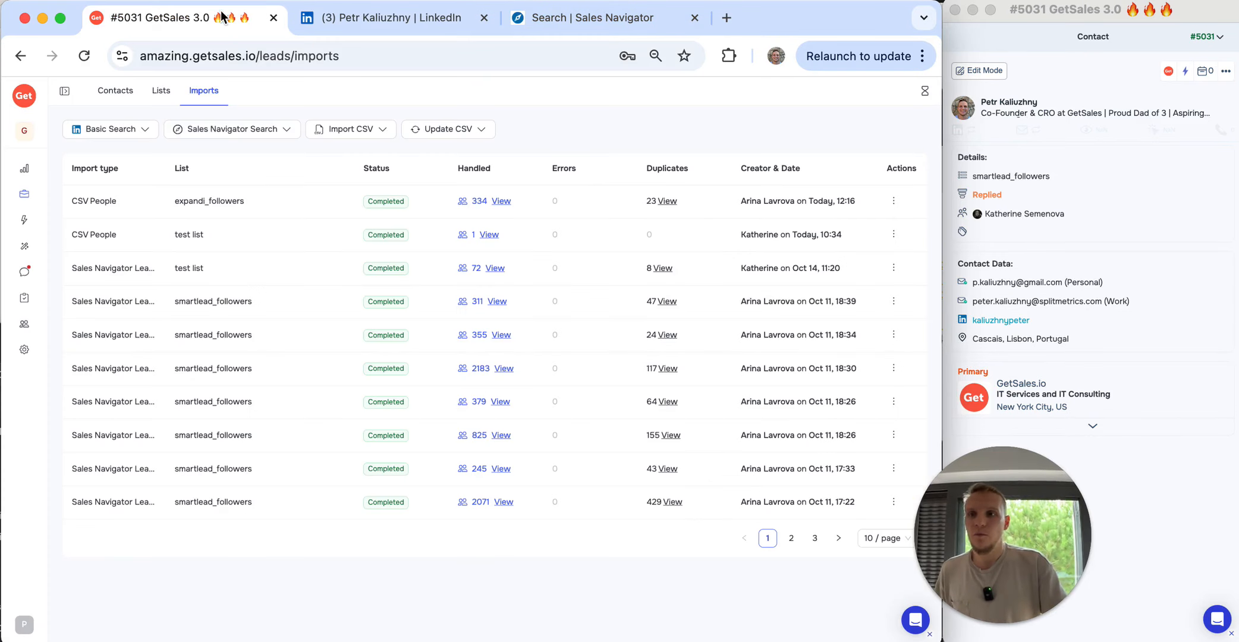
click(24, 624)
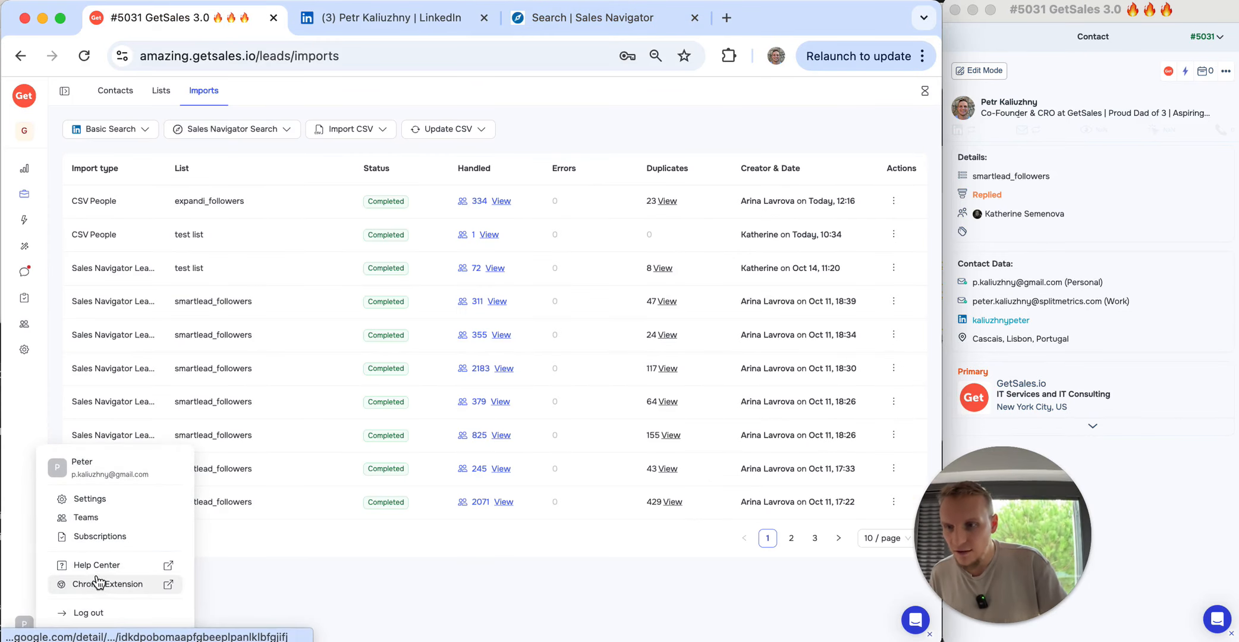
click(102, 586)
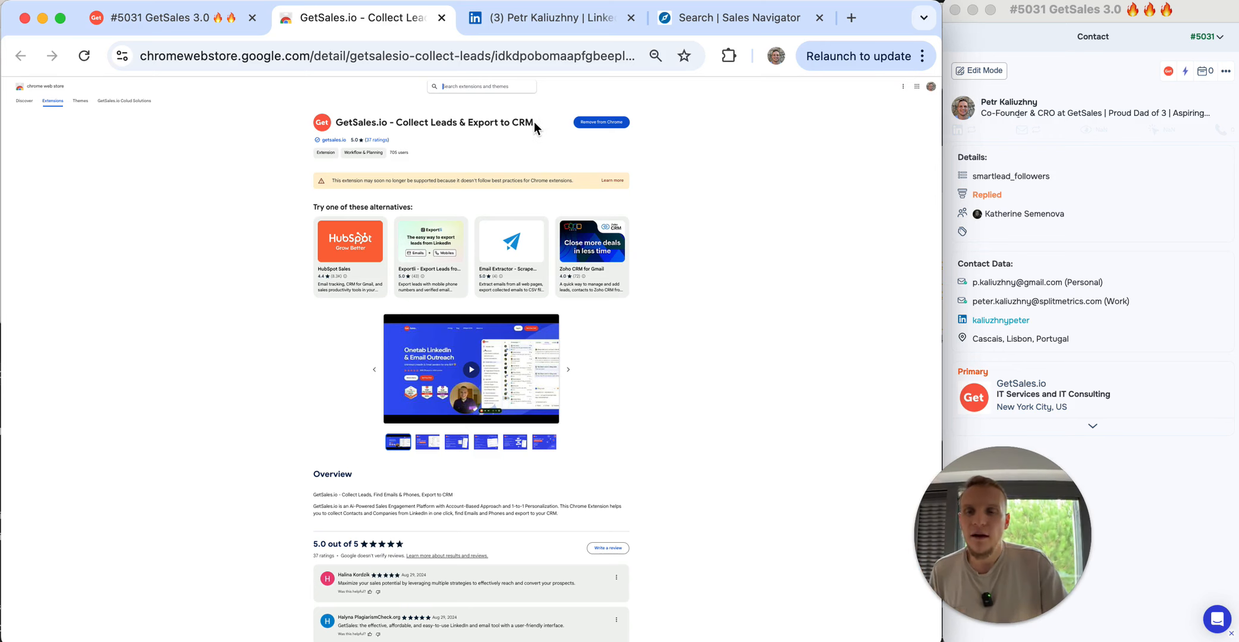
- Switch to the LinkedIn profile, examine the GetSales extension controls on it, and look at the contact's list choice without saving
click(531, 16)
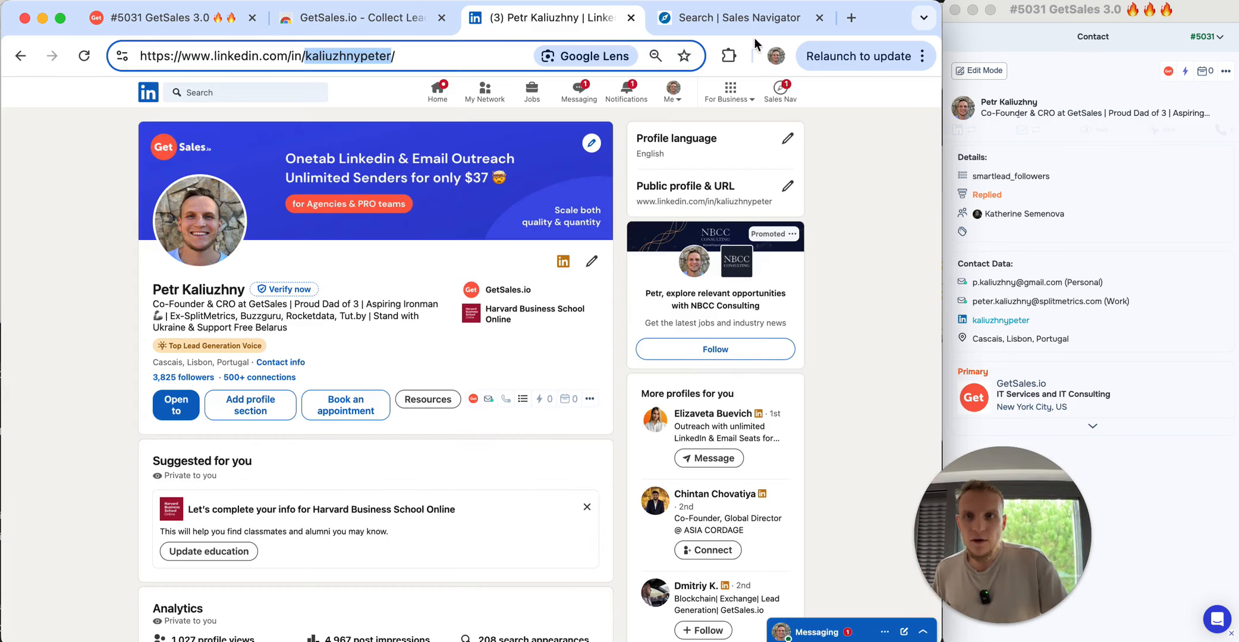
click(1049, 19)
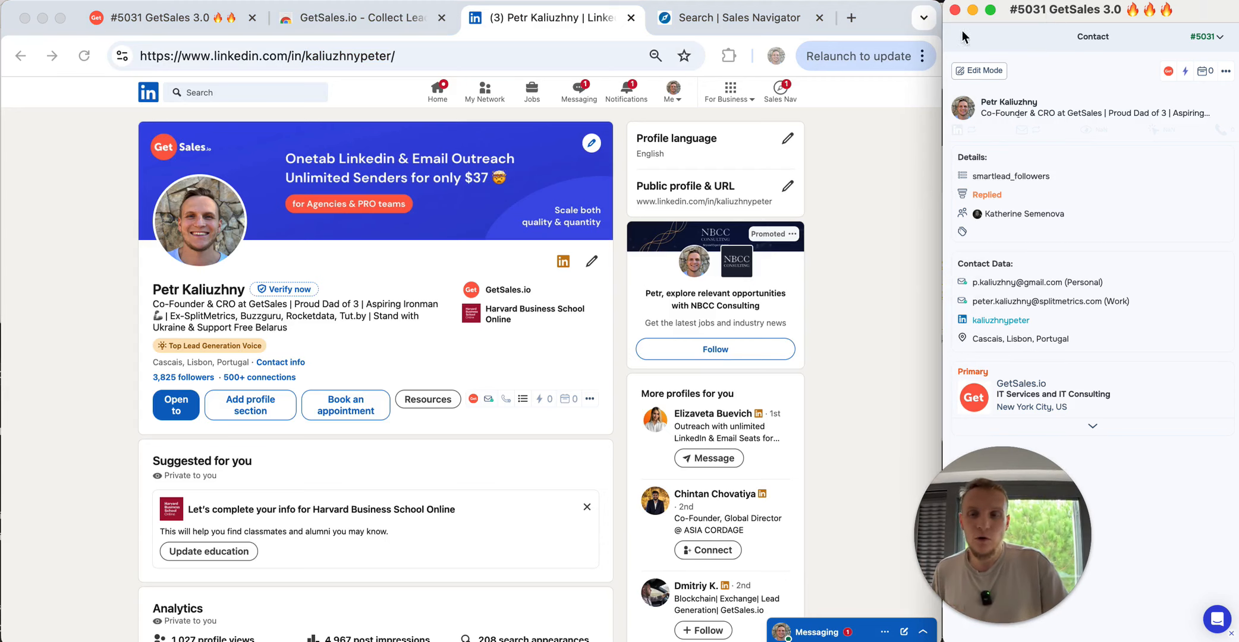
scroll(535, 226, down, 4)
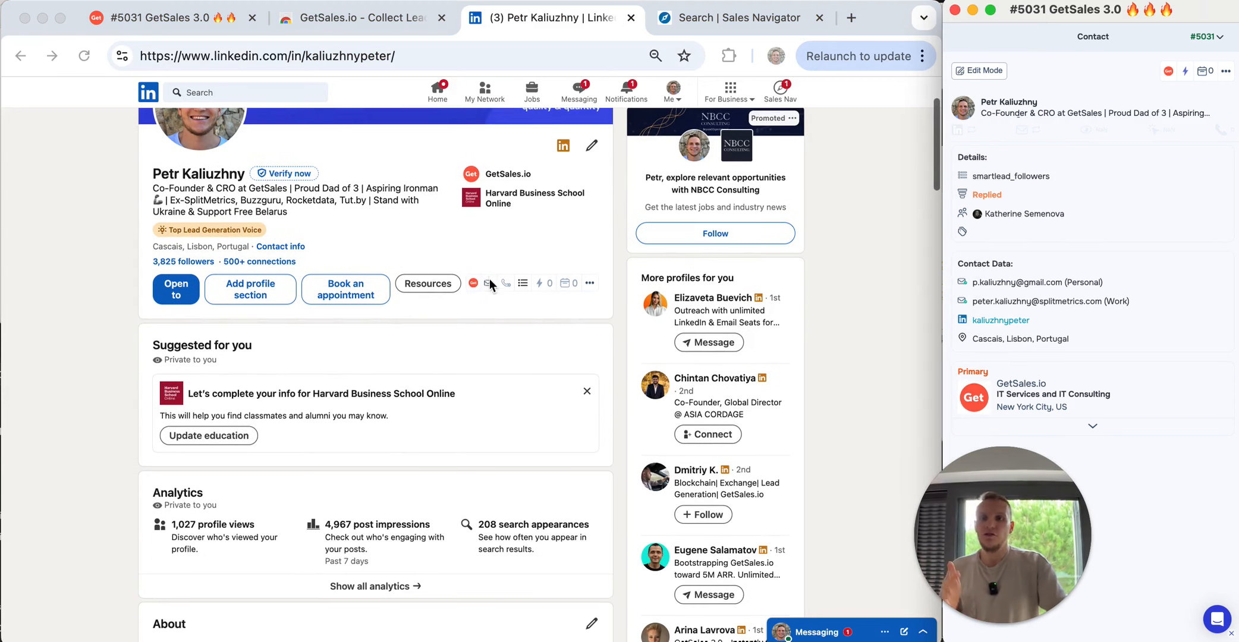
click(531, 325)
double_click(350, 56)
scroll(360, 249, up, 4)
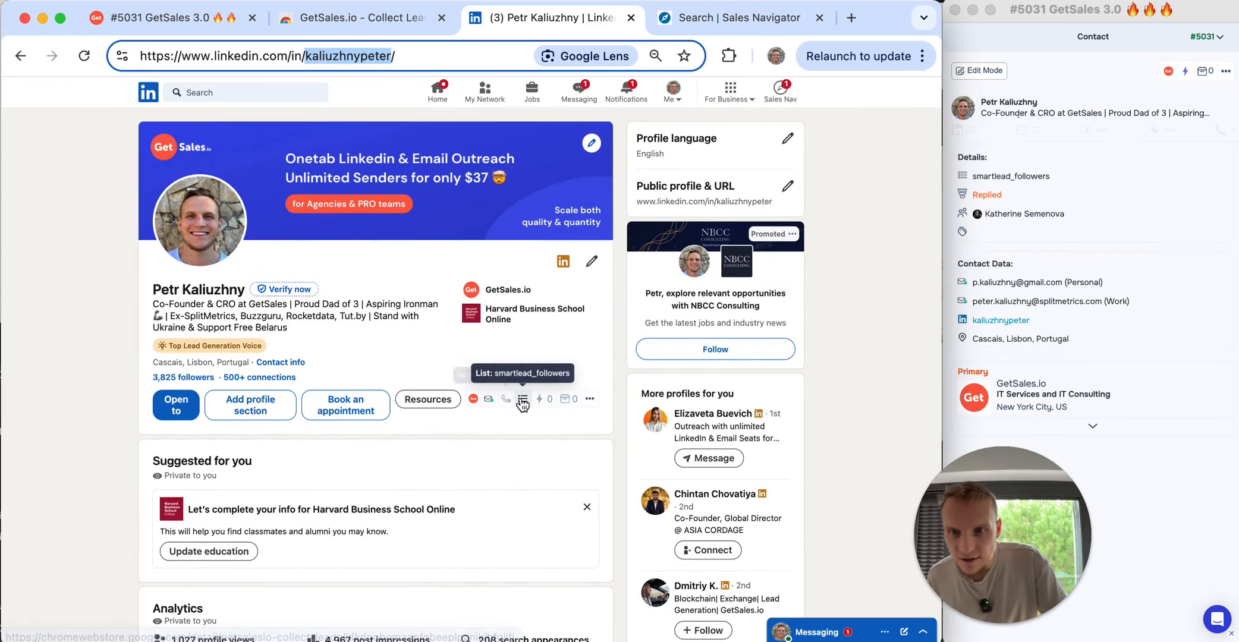
click(523, 401)
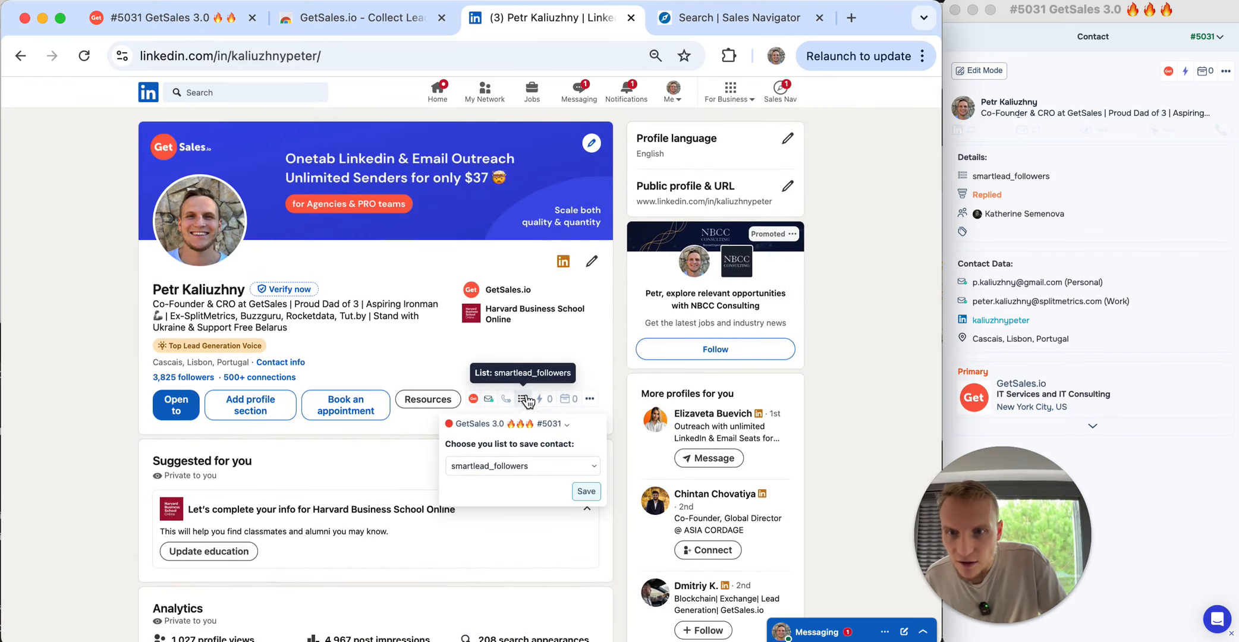
click(607, 376)
- Open the suggested LinkedIn profile of ASIA CORDAGE's co-founder, review the prefilled details, and save the contact to GetSales in test list
scroll(641, 450, down, 2)
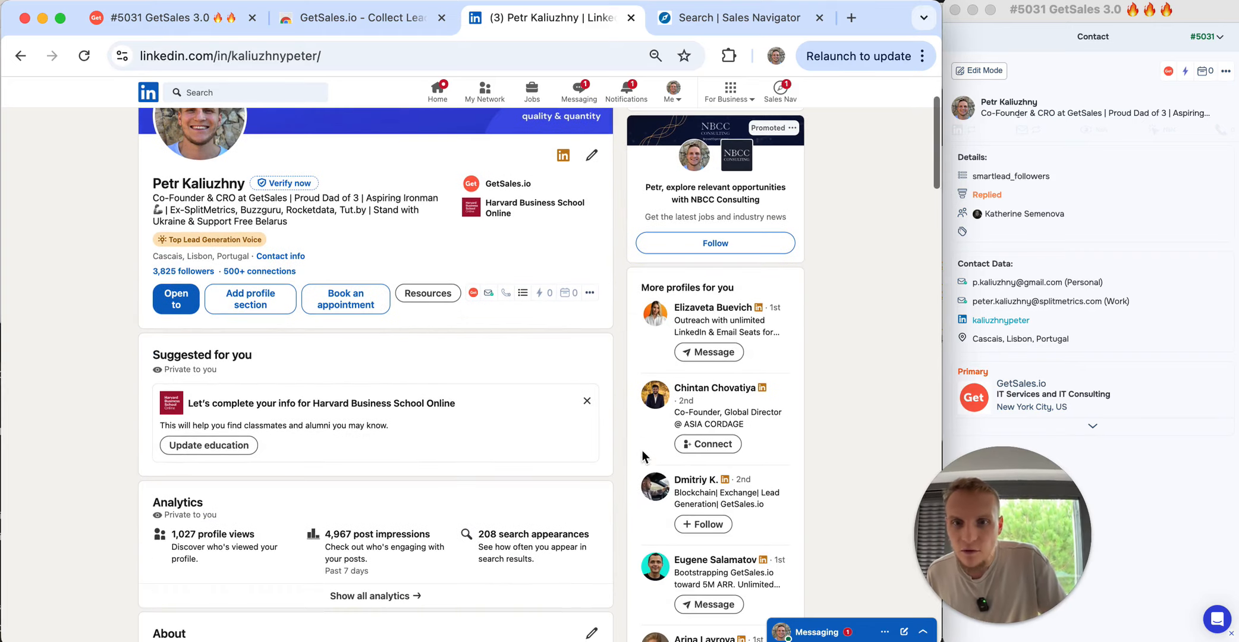
click(715, 387)
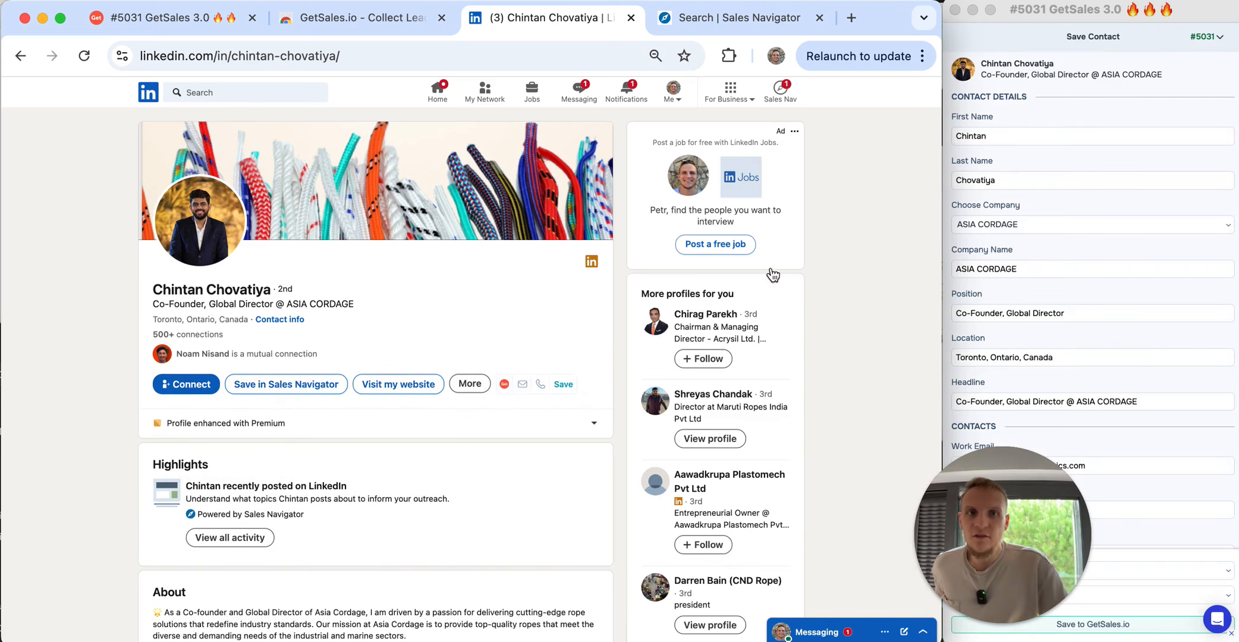
drag(984, 580, 578, 493)
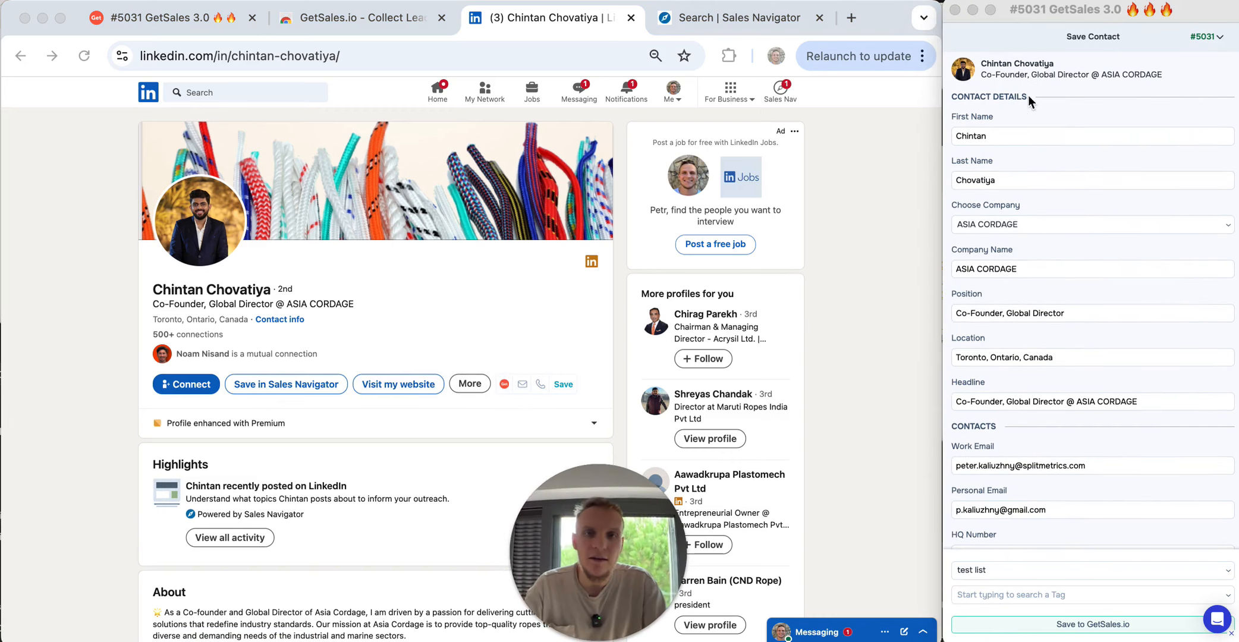
click(1015, 136)
drag(994, 136, 950, 136)
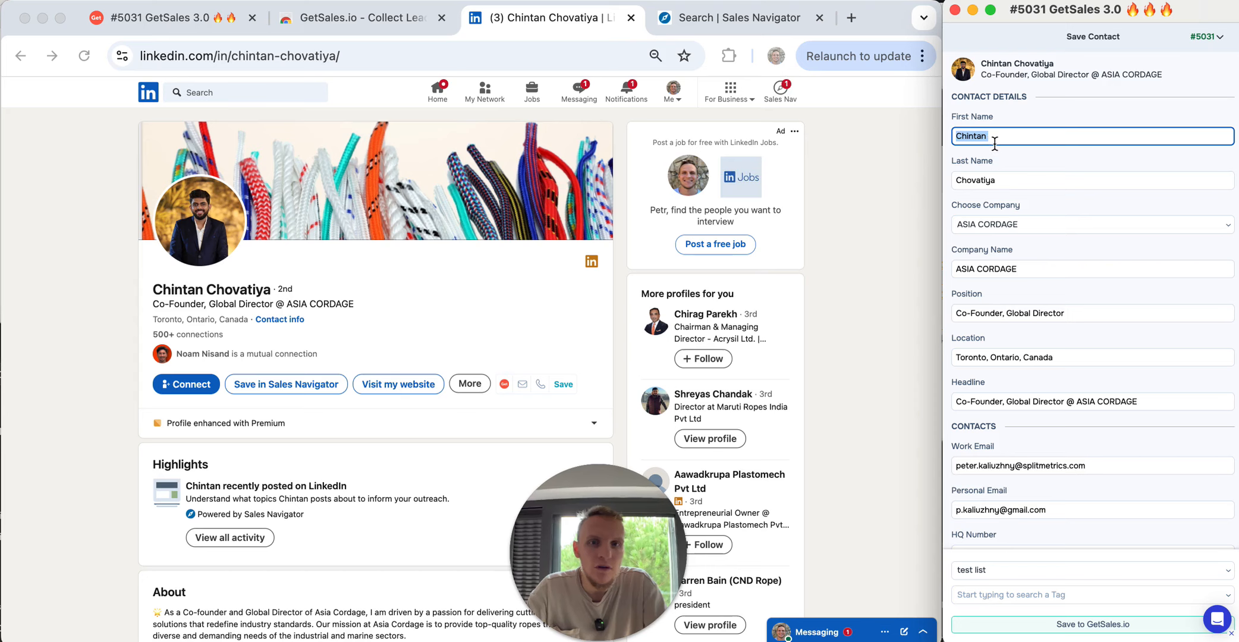
click(1047, 271)
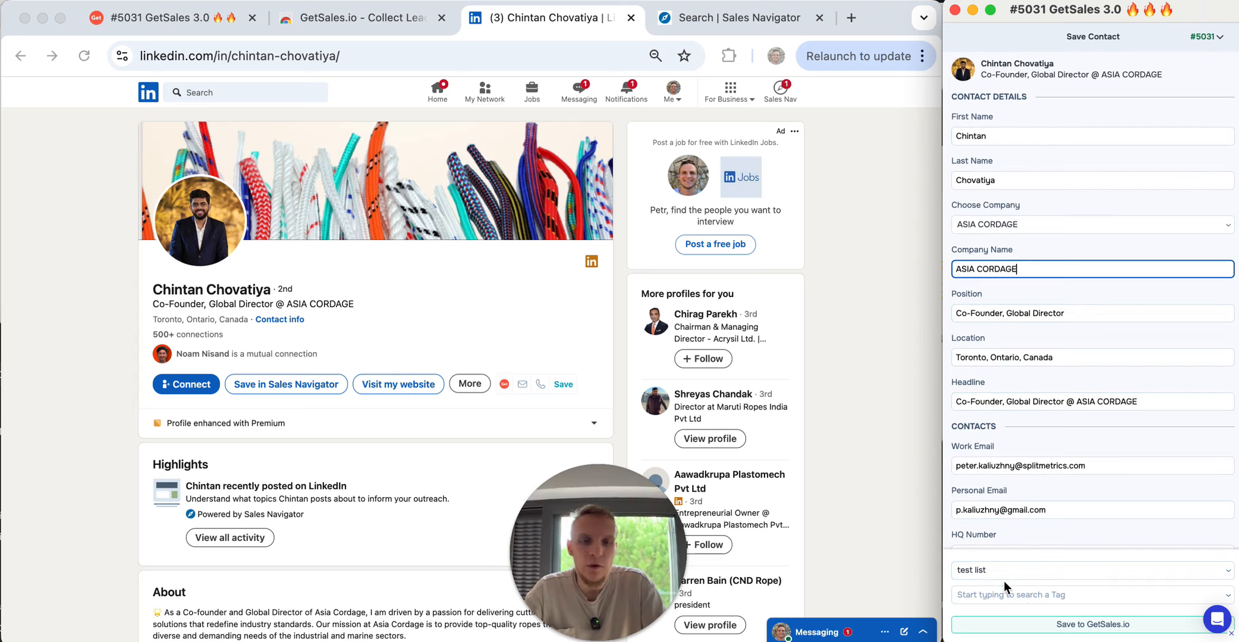
click(1061, 626)
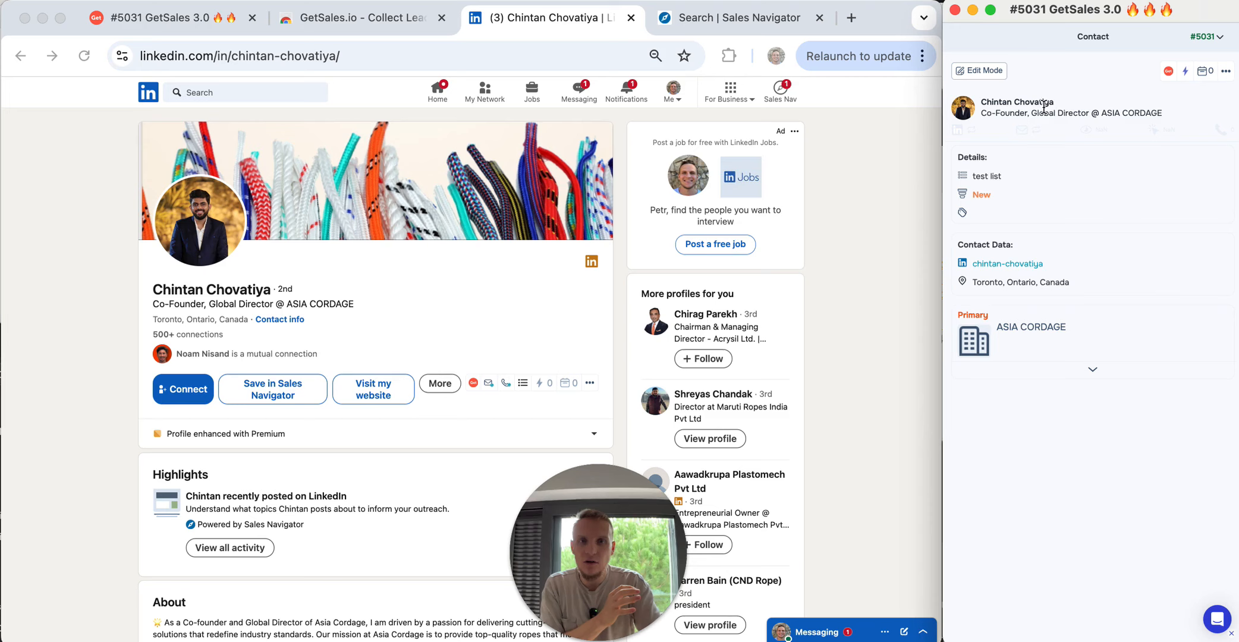
- Switch to GetSales, reload it, and show the contacts table
click(202, 11)
click(84, 57)
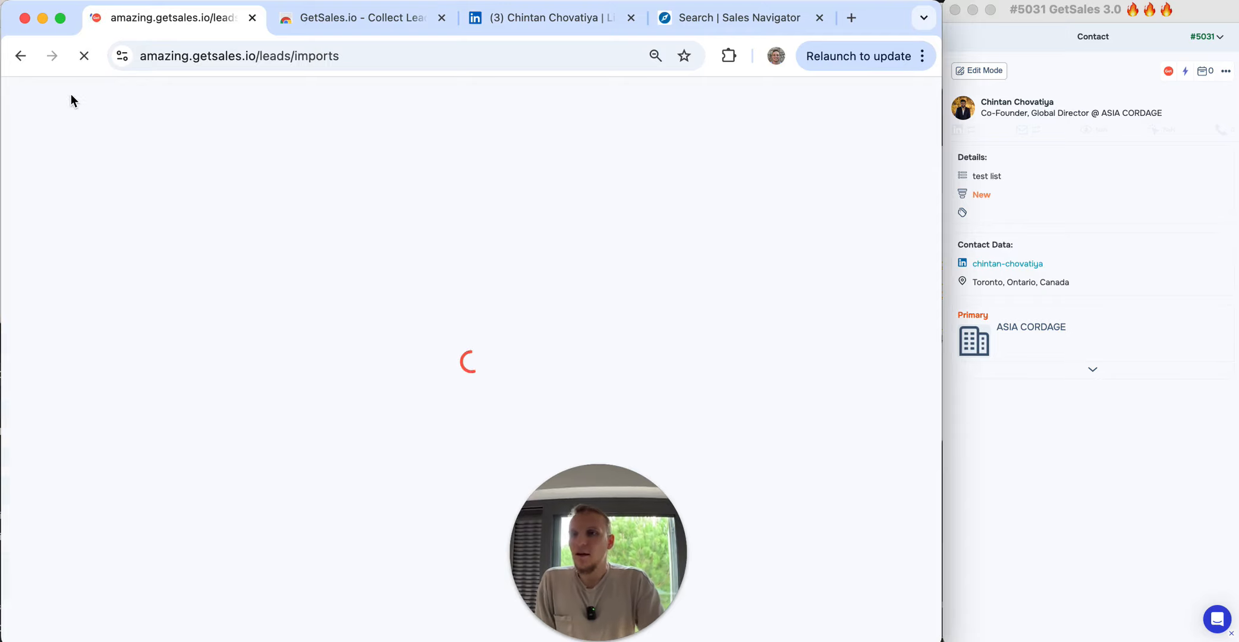
click(116, 91)
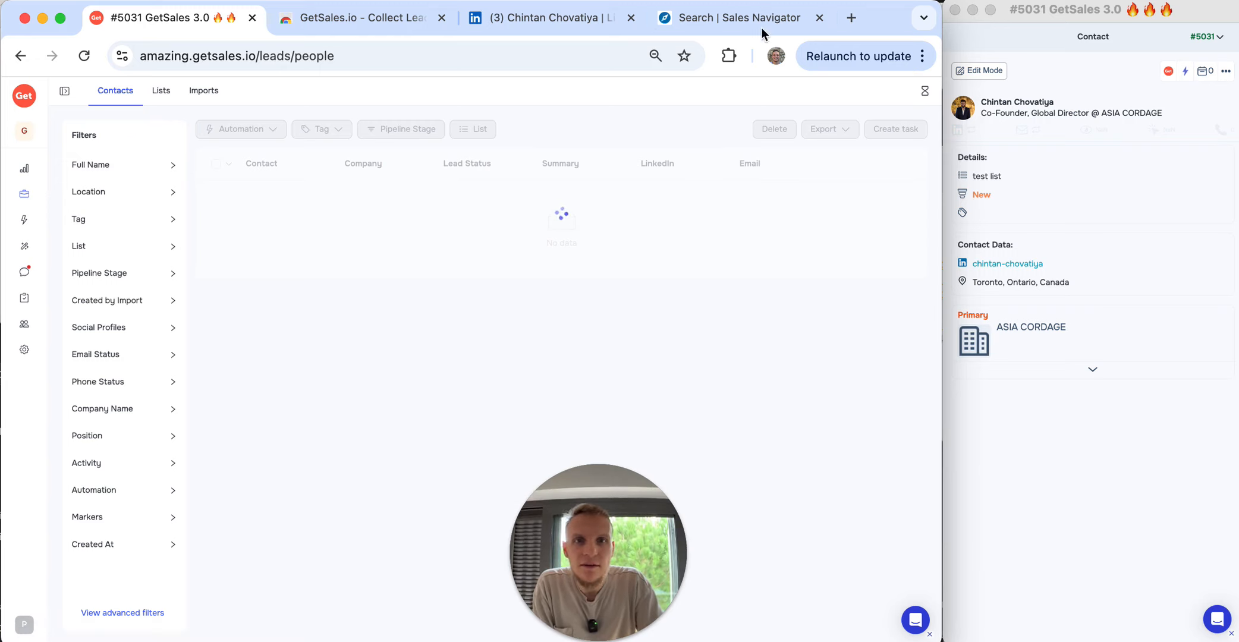
- Check which list the saved contact is assigned to on the LinkedIn profile, and close the list choice without saving
click(527, 13)
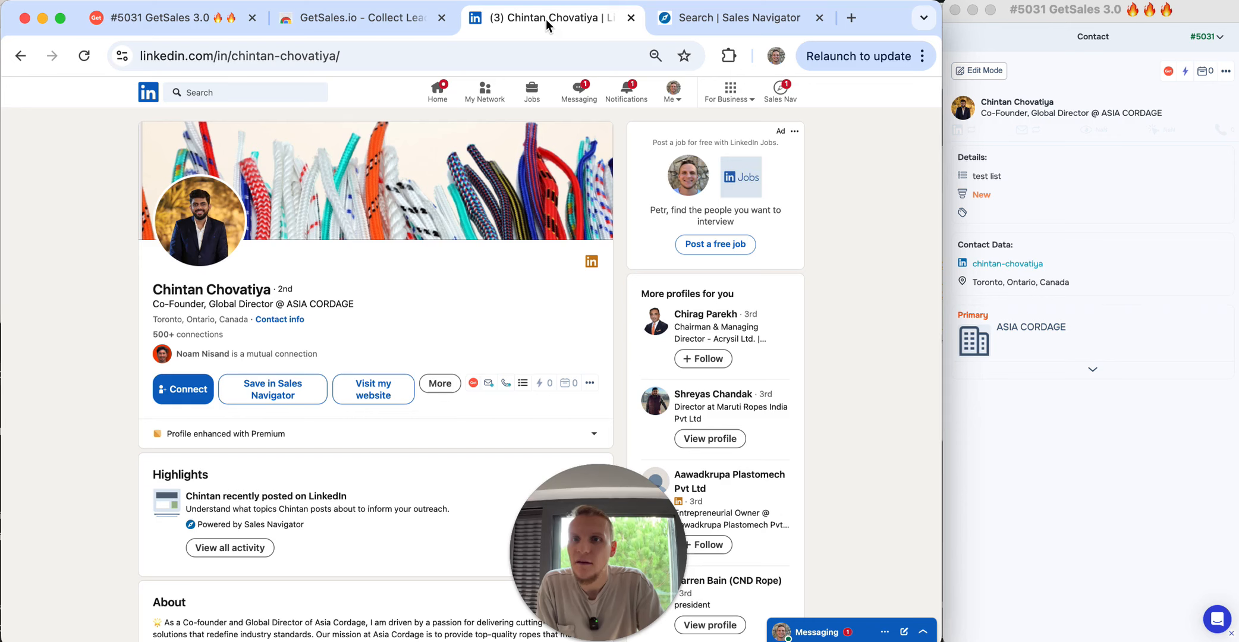
scroll(421, 241, down, 2)
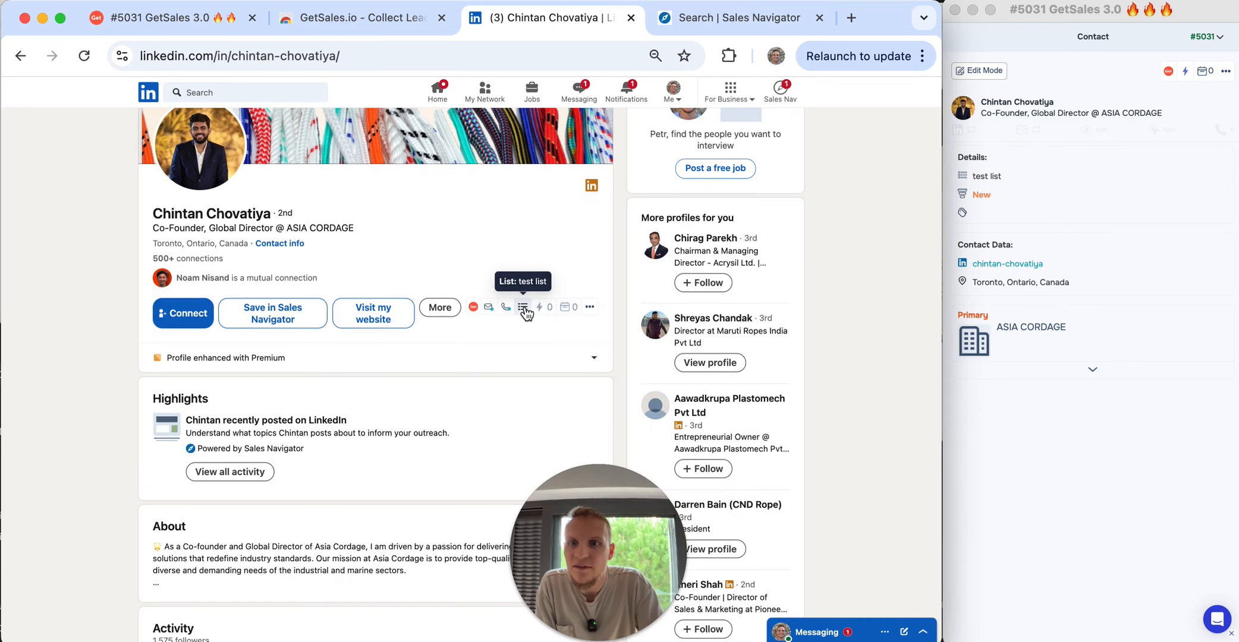
click(523, 307)
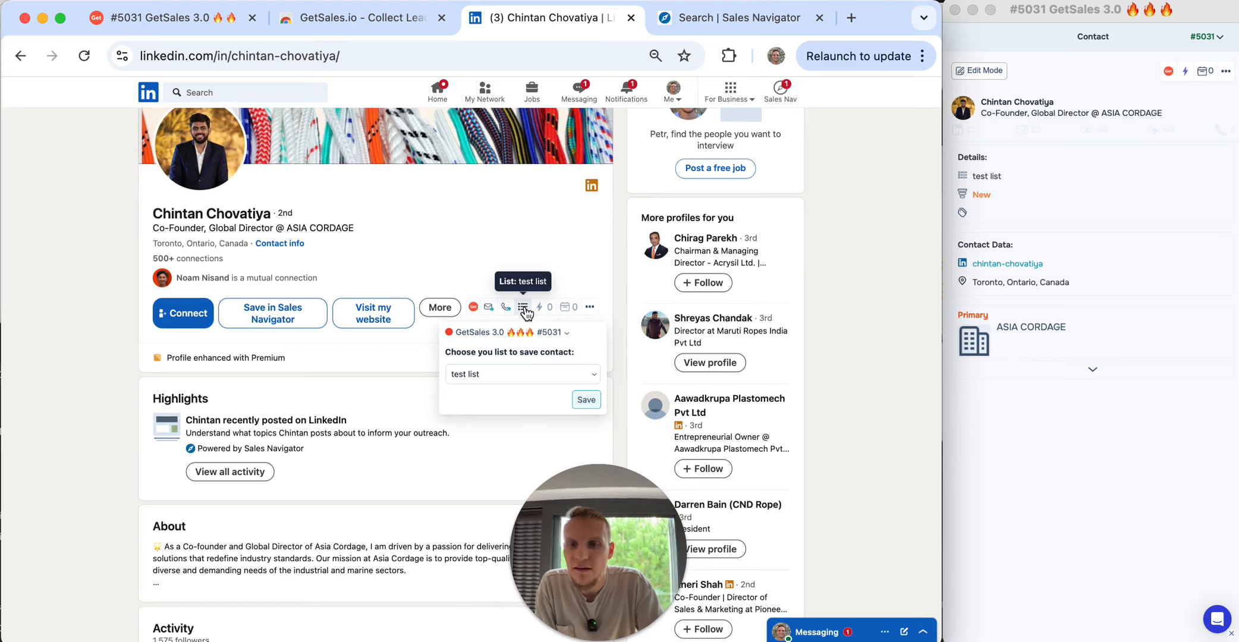
click(613, 255)
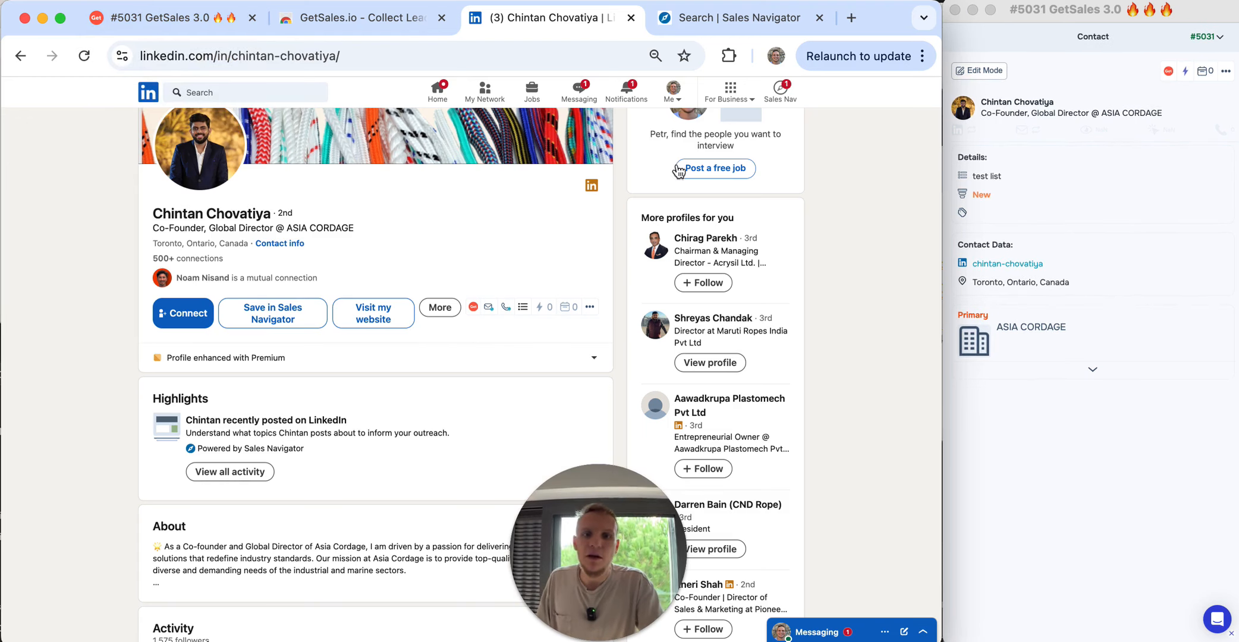
- View the activity and overview of the ASIA CORDAGE contact in GetSales, and close the contact card
click(170, 18)
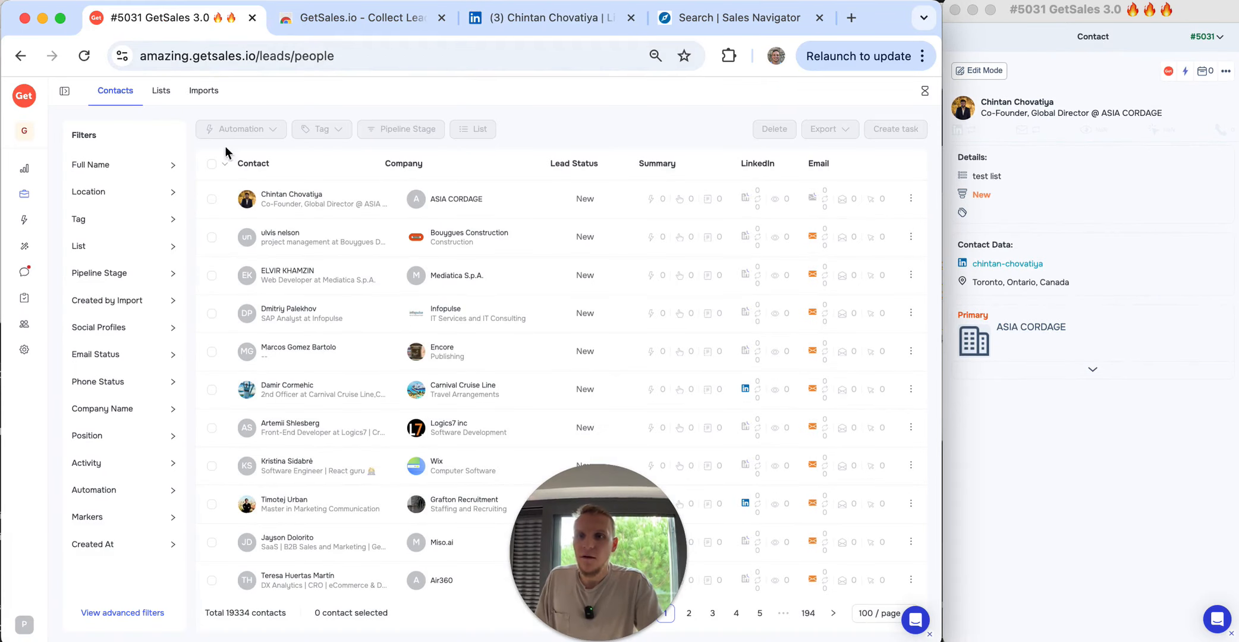
click(351, 202)
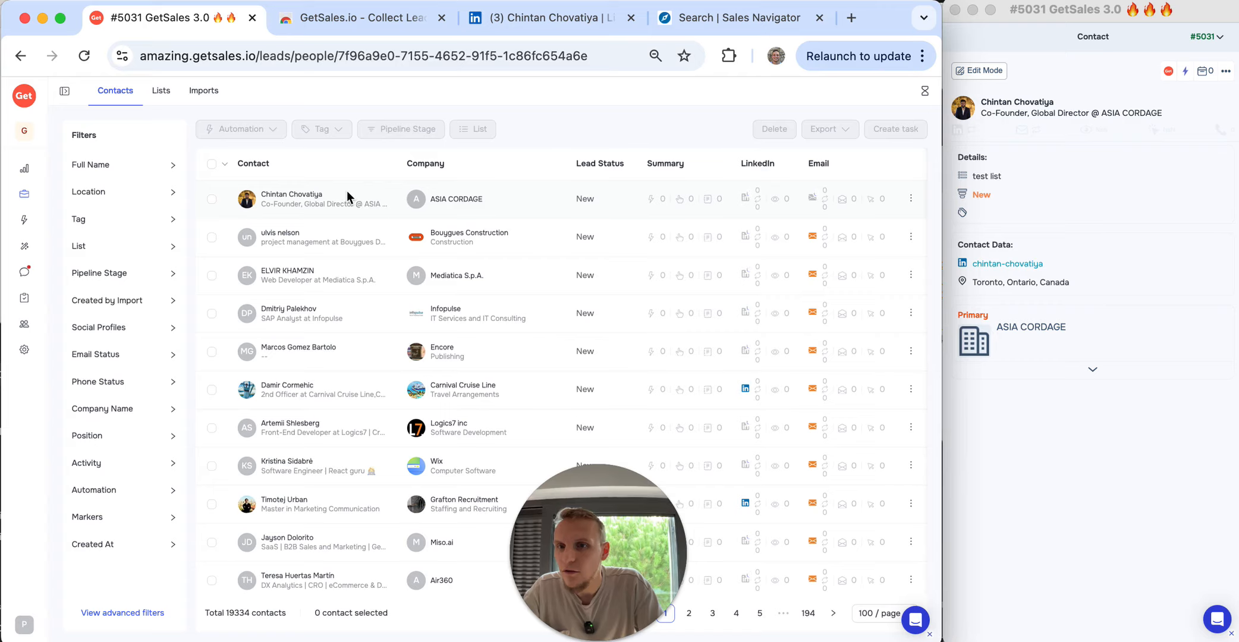
click(347, 190)
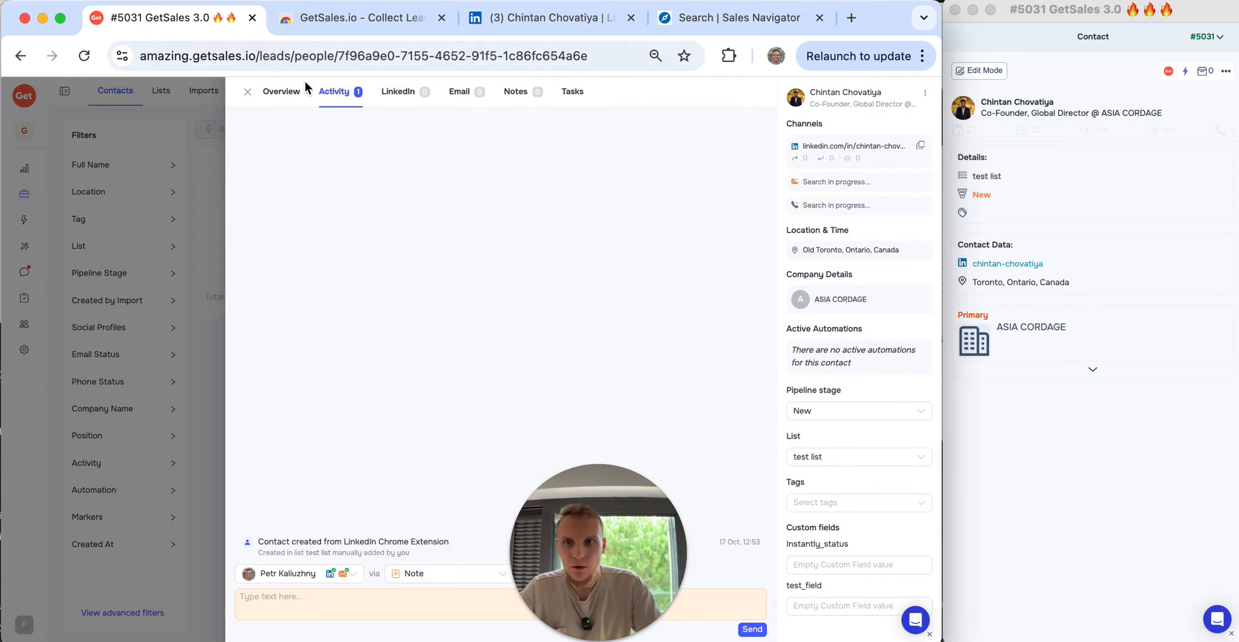
drag(595, 479, 688, 357)
click(452, 543)
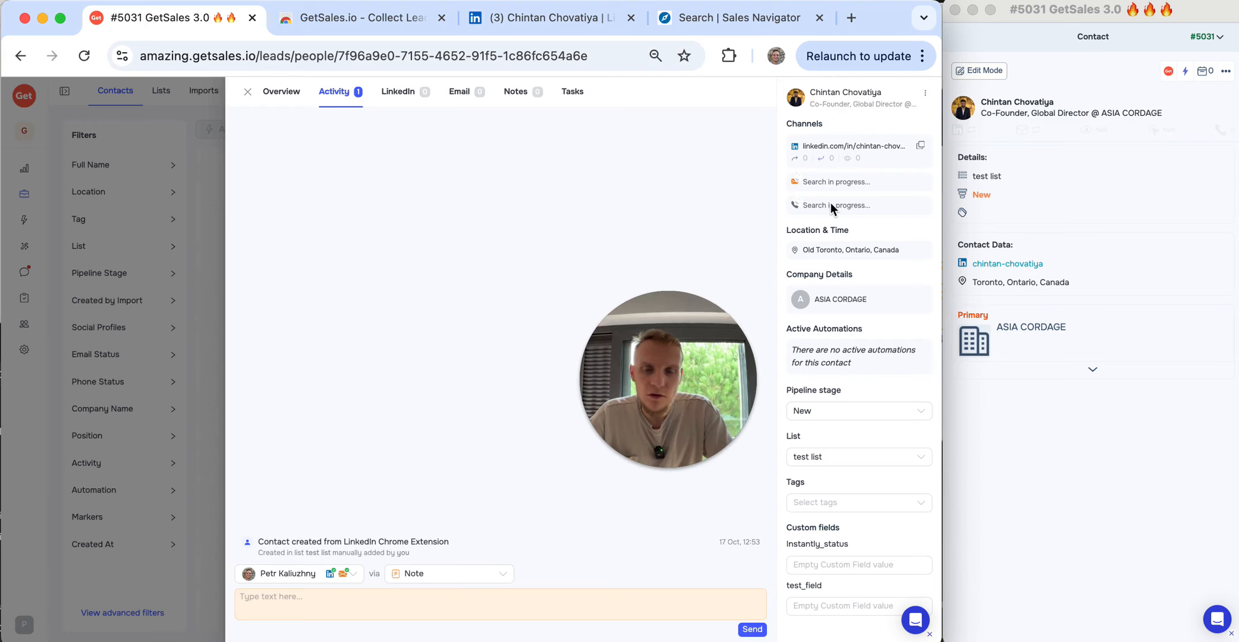
click(281, 95)
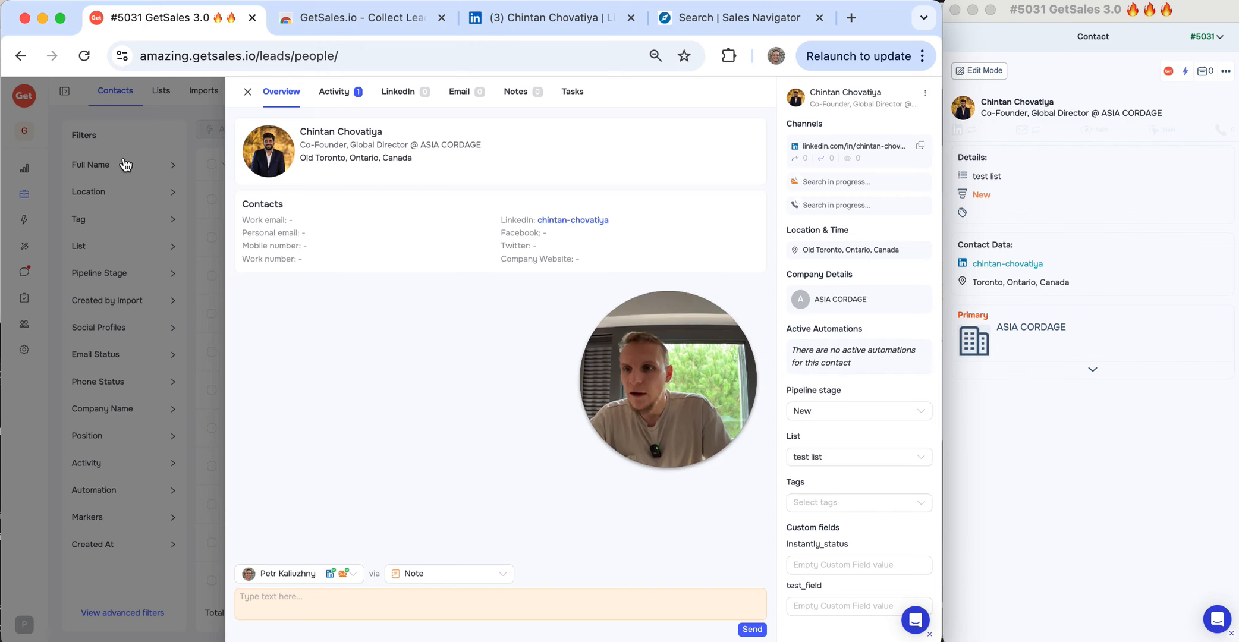
click(247, 91)
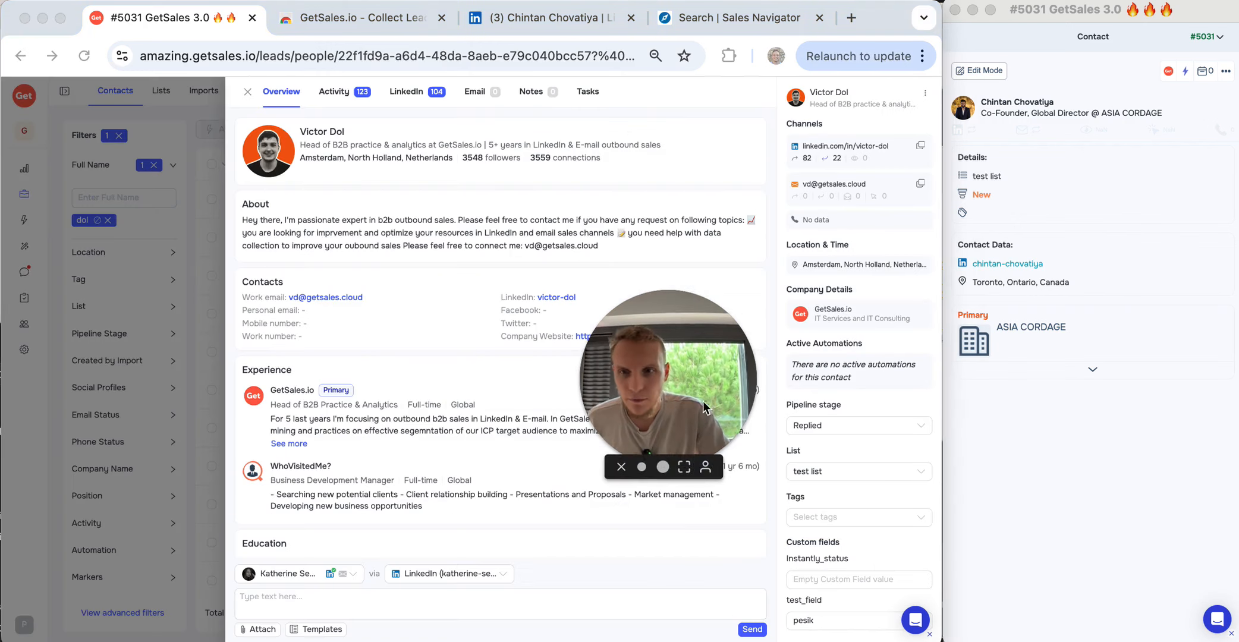
- Examine the overview of the GetSales.io Head of B2B practice contact, expanding the primary job description and checking education, posts and skills
drag(691, 418, 117, 473)
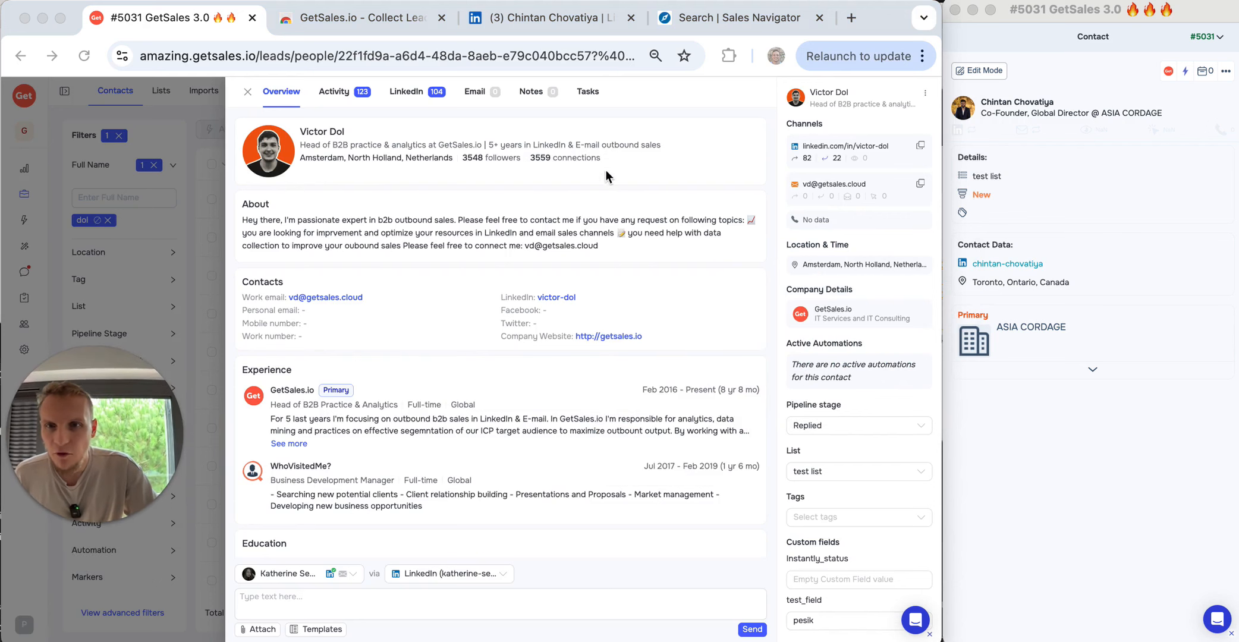
scroll(532, 257, down, 5)
scroll(483, 332, down, 1)
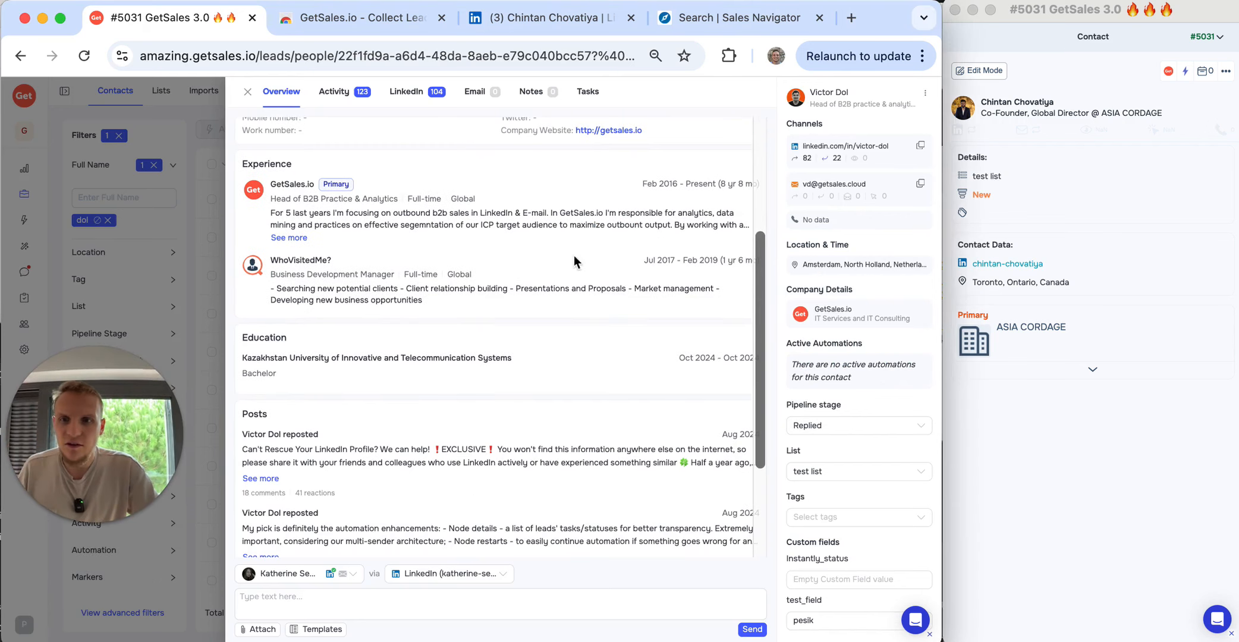
click(288, 237)
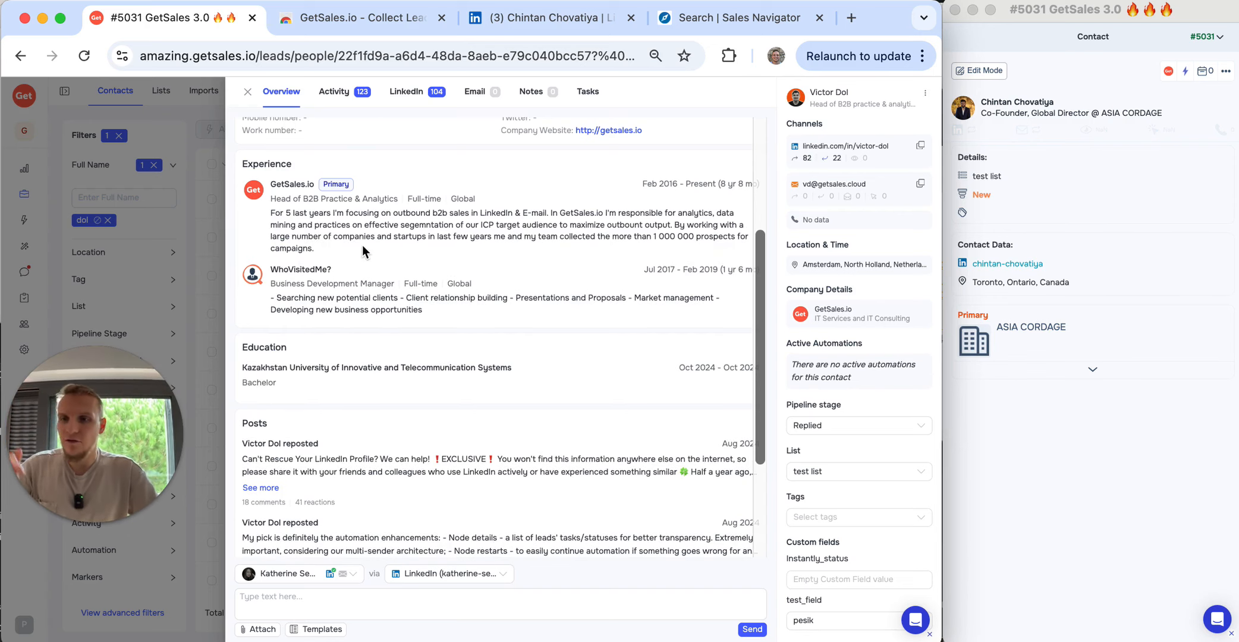
scroll(465, 313, down, 3)
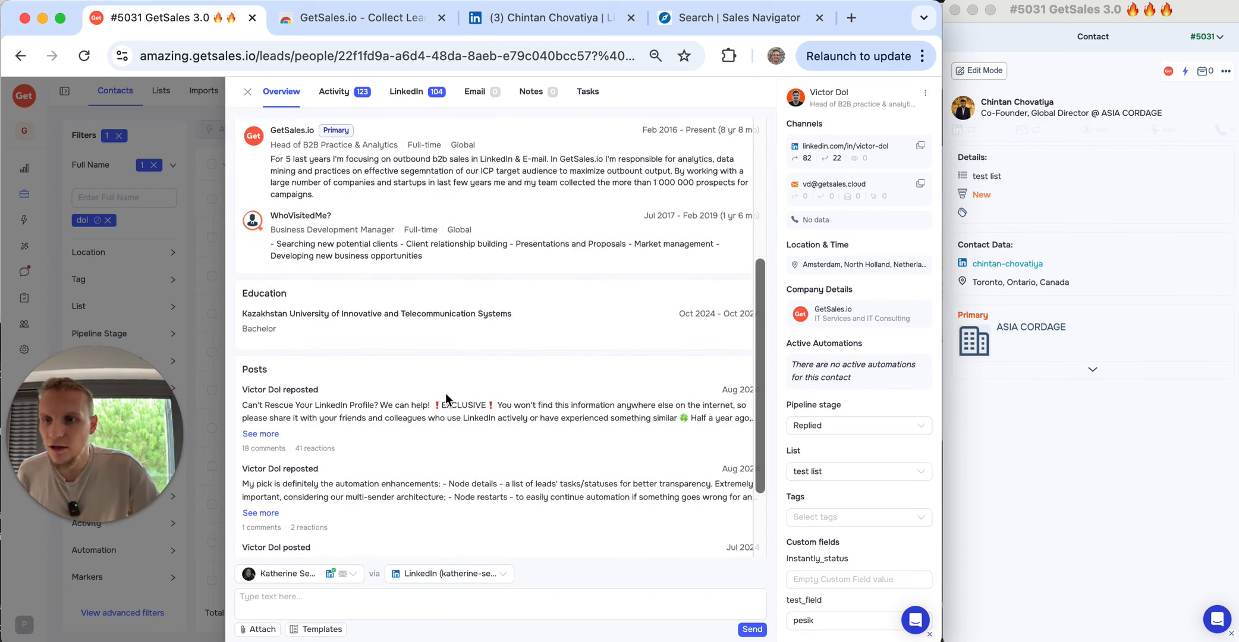
scroll(445, 398, down, 5)
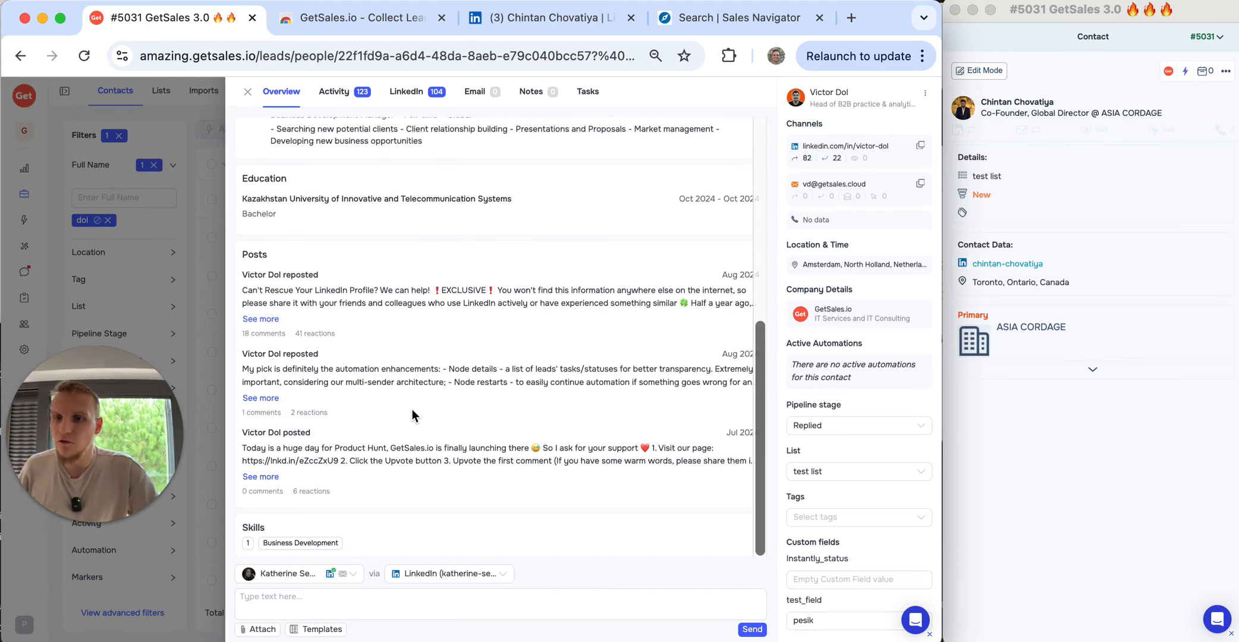
drag(366, 540, 266, 538)
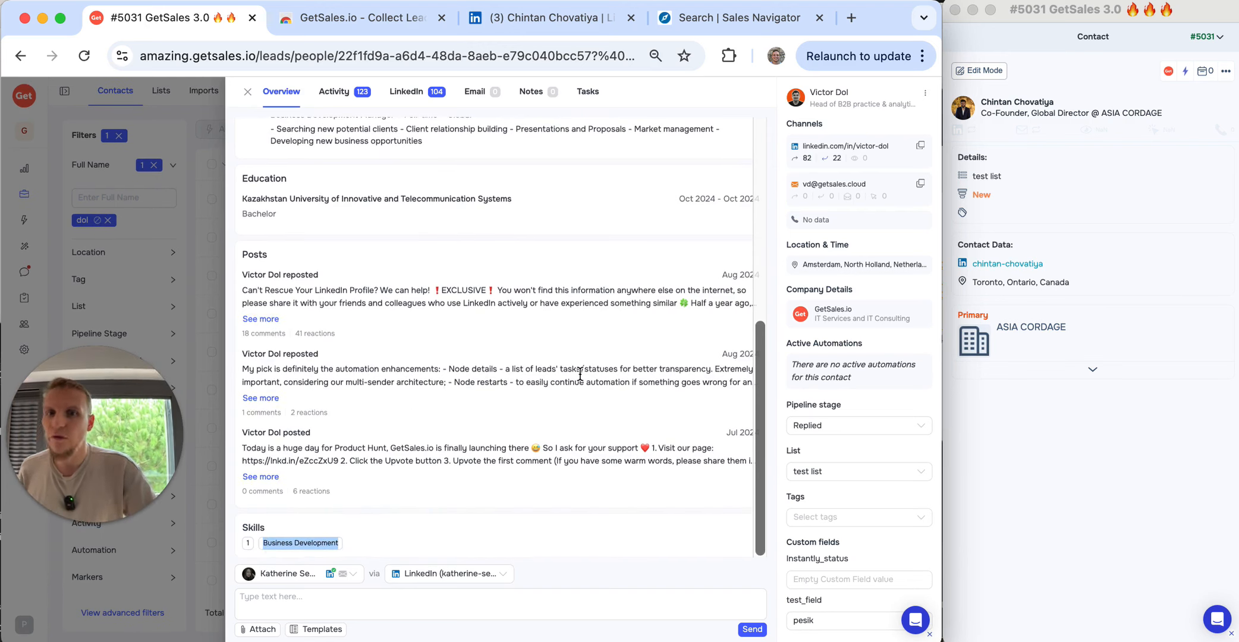
scroll(579, 374, up, 15)
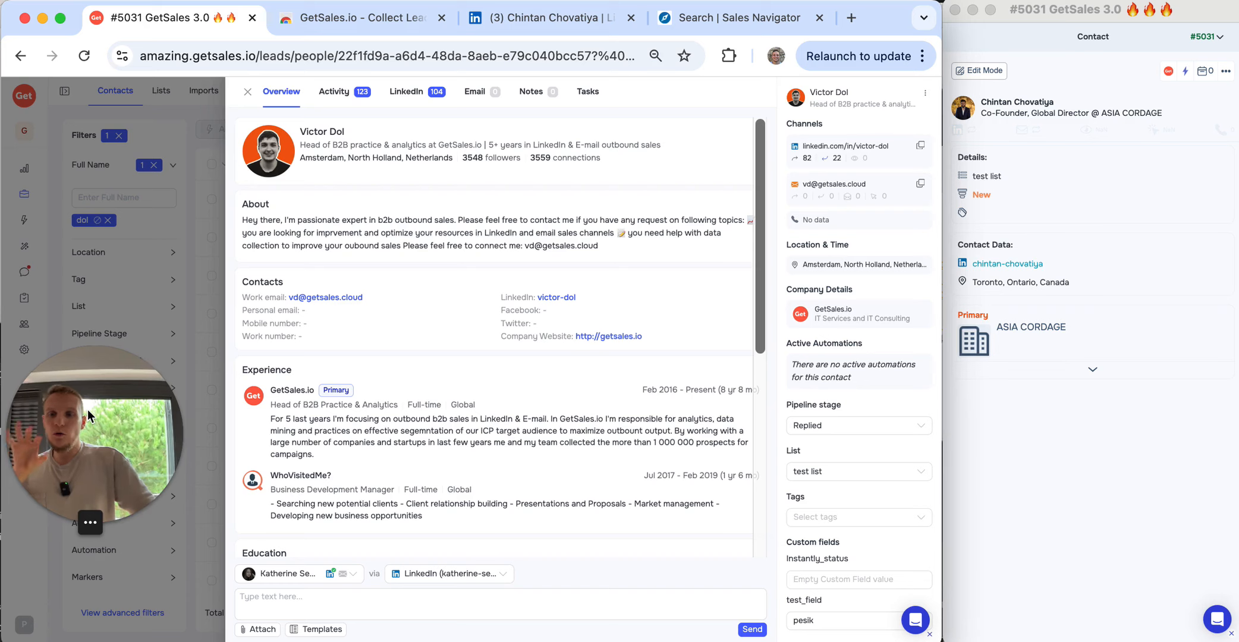
drag(90, 404, 116, 406)
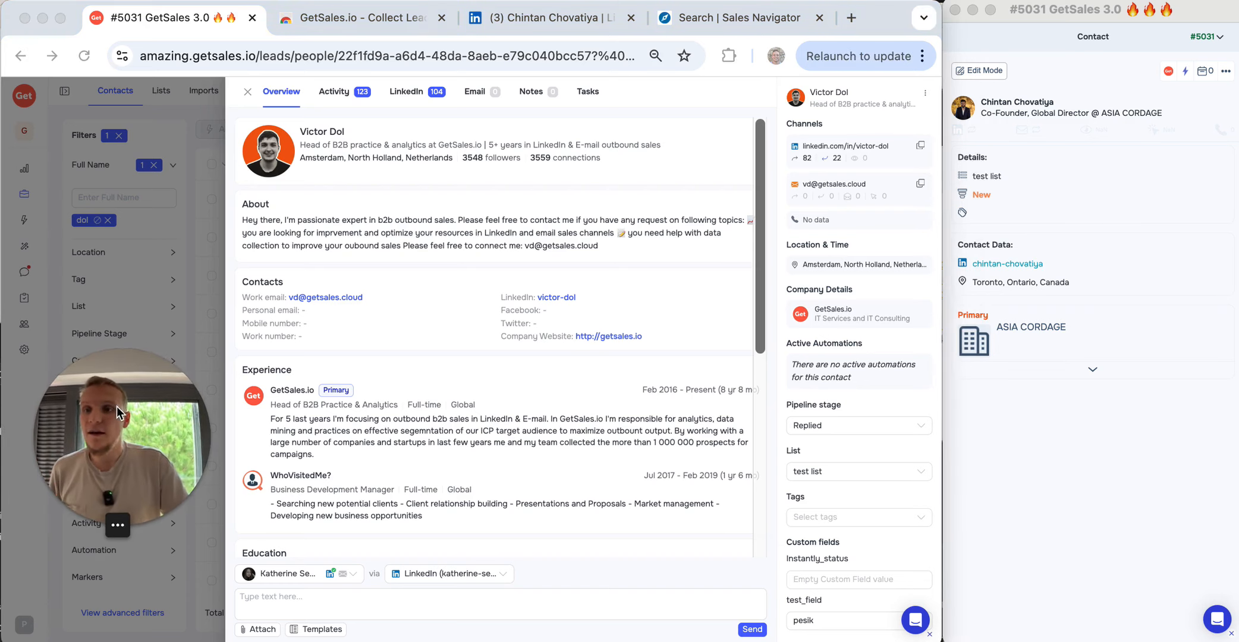
- Close the contact card and show the list of contact imports
click(246, 93)
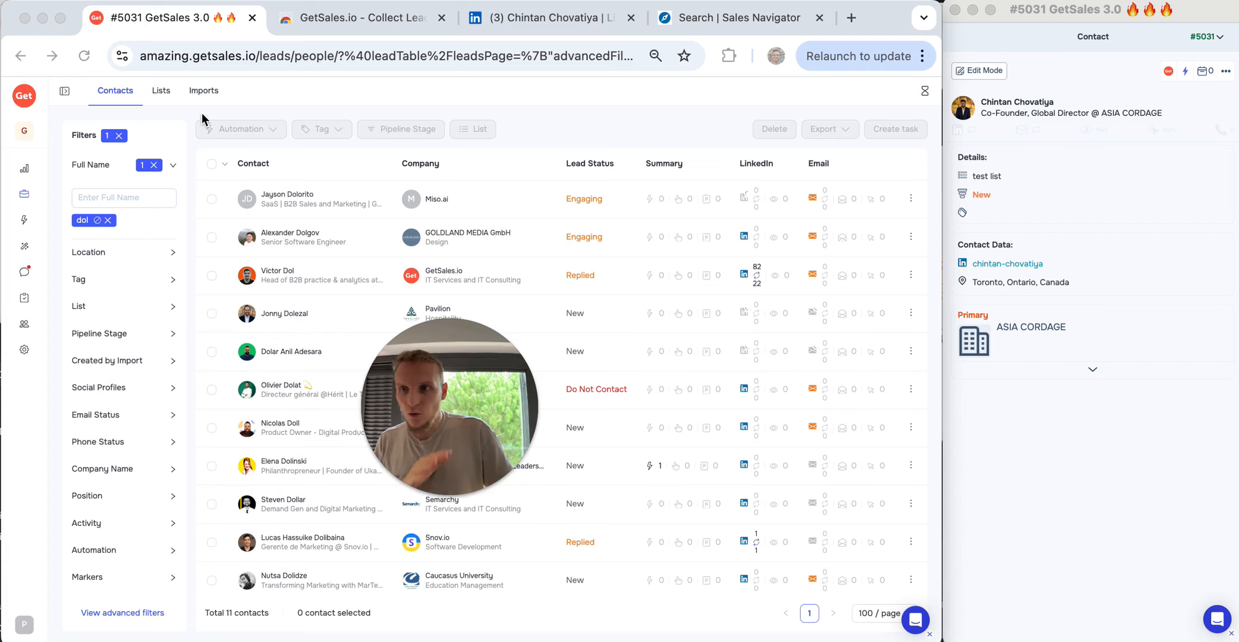
click(204, 93)
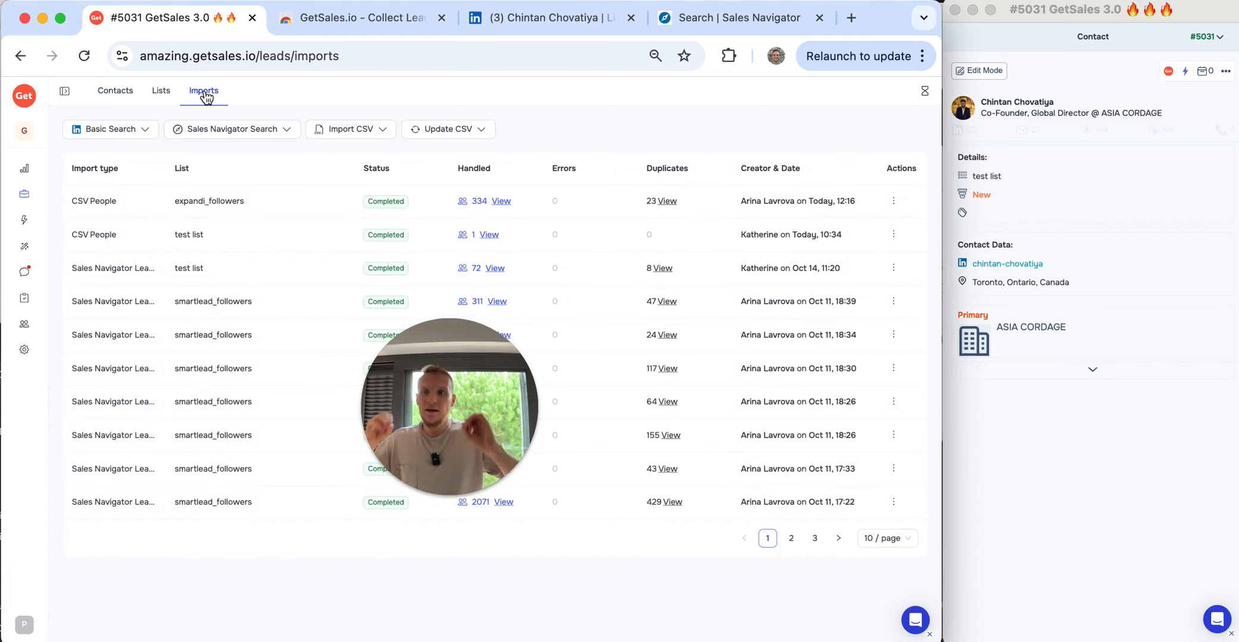